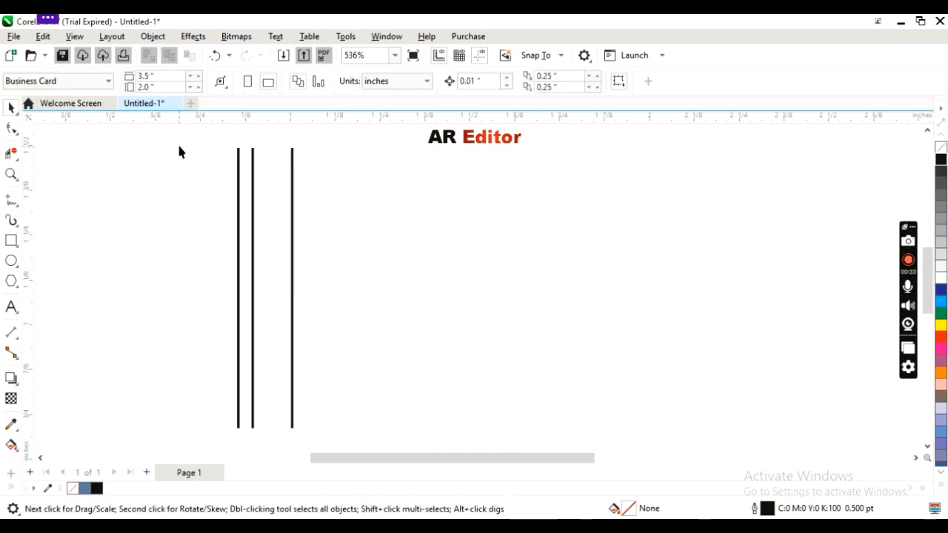
Step: Group the three vertical lines and move the group slightly right, centring it at about X 1.008 in
{"action": "left_click", "coordinate": [238, 189]}
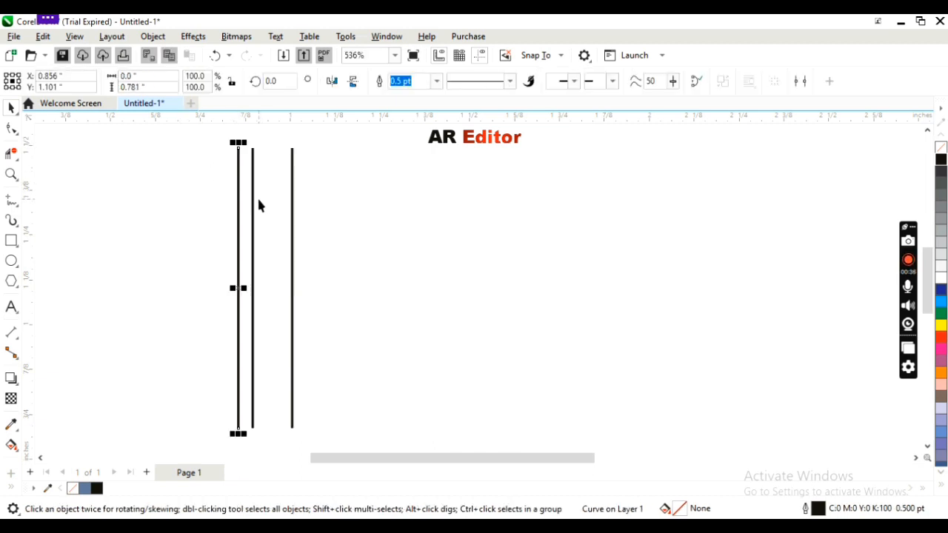
{"action": "left_click", "coordinate": [292, 206], "text": "shift"}
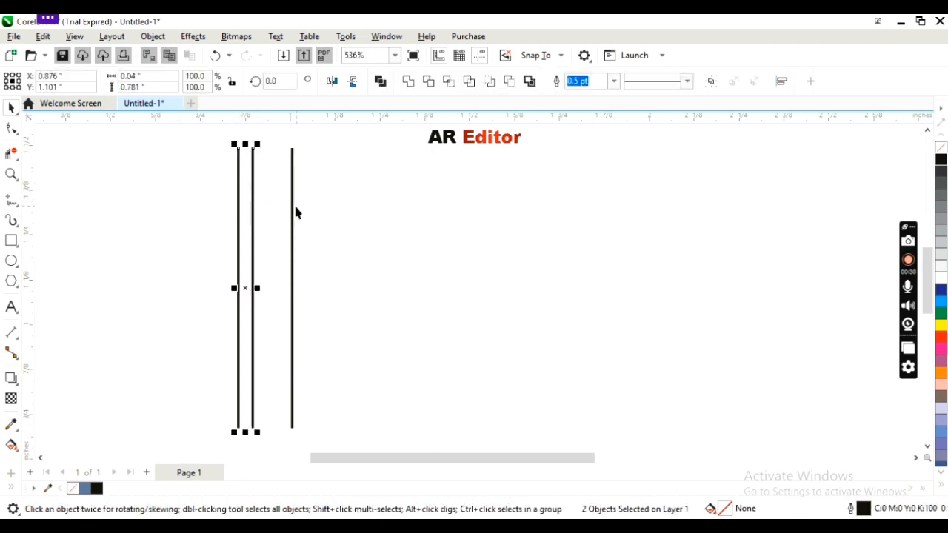
{"action": "key", "text": "ctrl+g"}
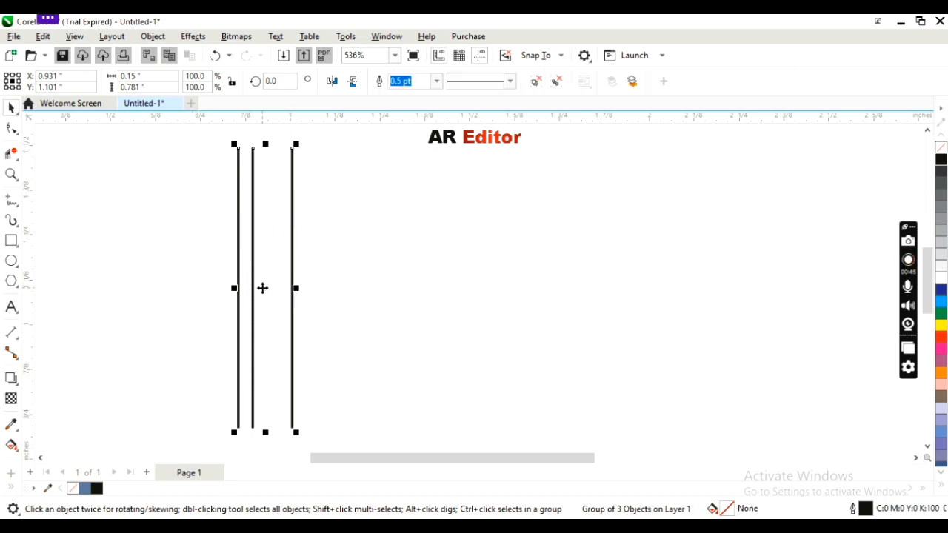
{"action": "left_click_drag", "start_coordinate": [265, 288], "coordinate": [294, 287]}
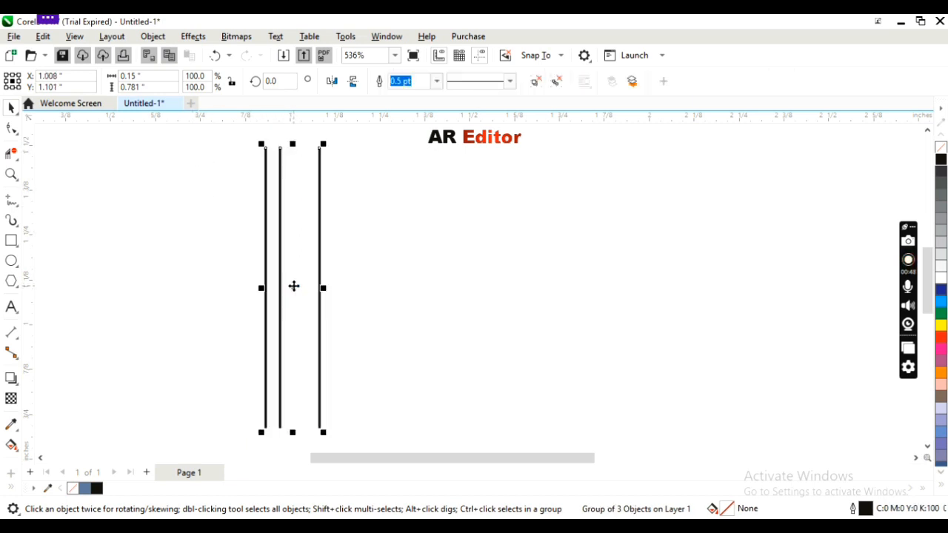
{"action": "left_click", "coordinate": [205, 262]}
Step: Draw a freehand horizontal line about 1.045 in long across the upper part of the three vertical lines
{"action": "left_click", "coordinate": [9, 200]}
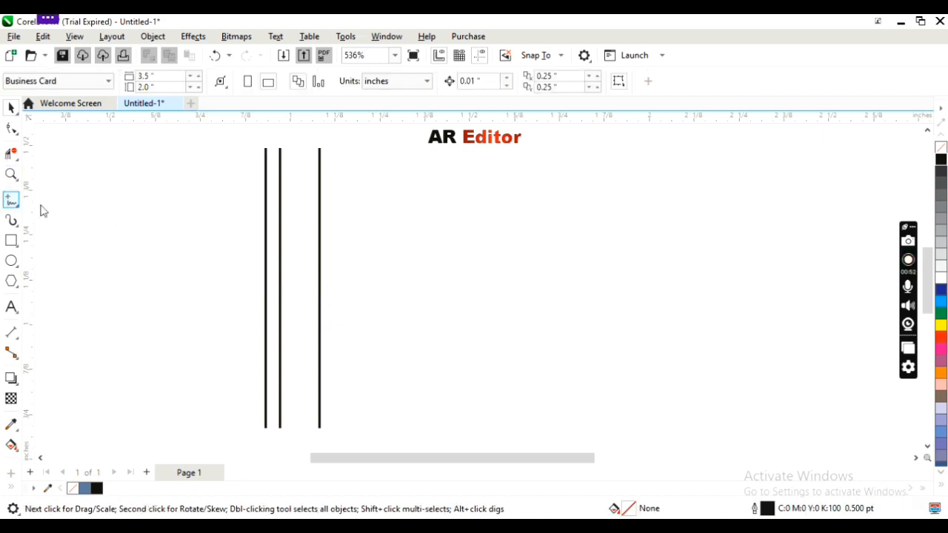
{"action": "left_click", "coordinate": [96, 175]}
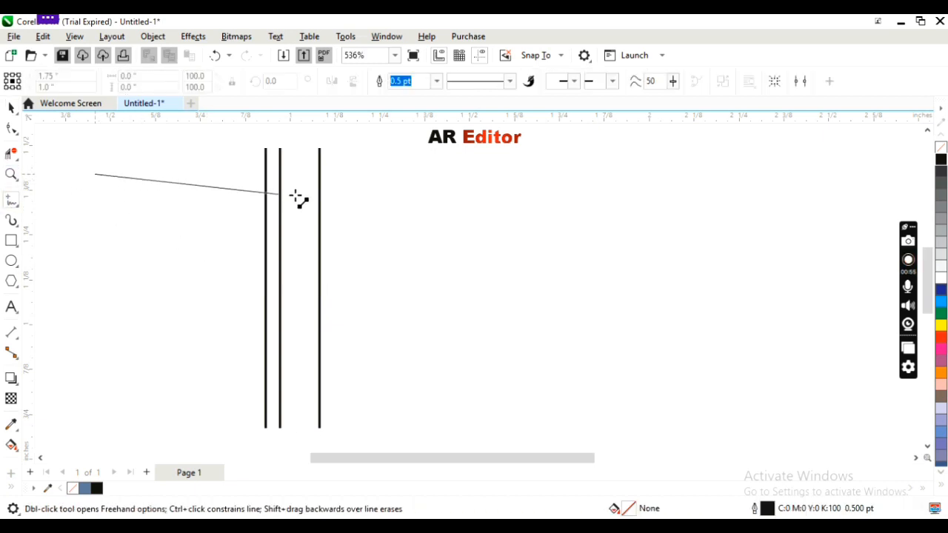
{"action": "left_click", "coordinate": [473, 176]}
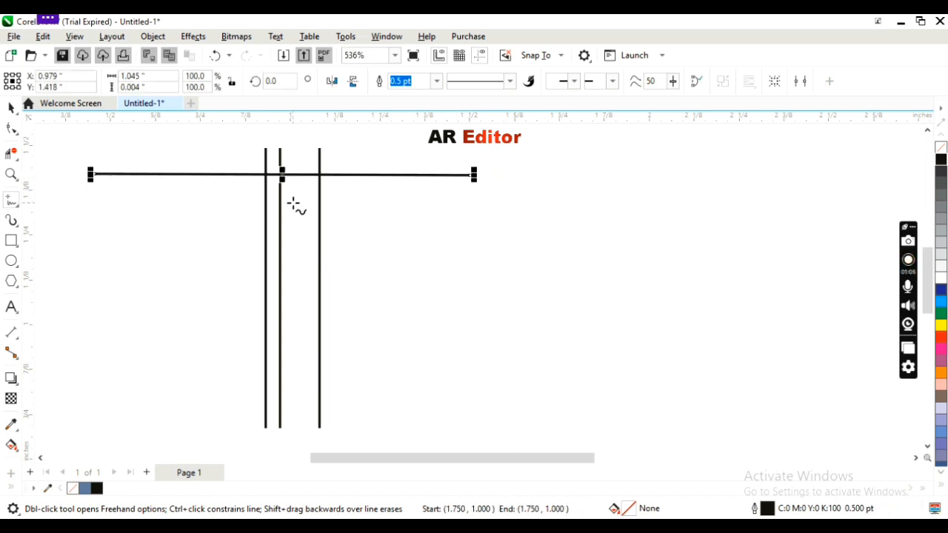
{"action": "key", "text": "Right"}
{"action": "key", "text": "Escape"}
Step: Duplicate the horizontal line and align the copy exactly over the original
{"action": "left_click_drag", "start_coordinate": [926, 290], "coordinate": [926, 278]}
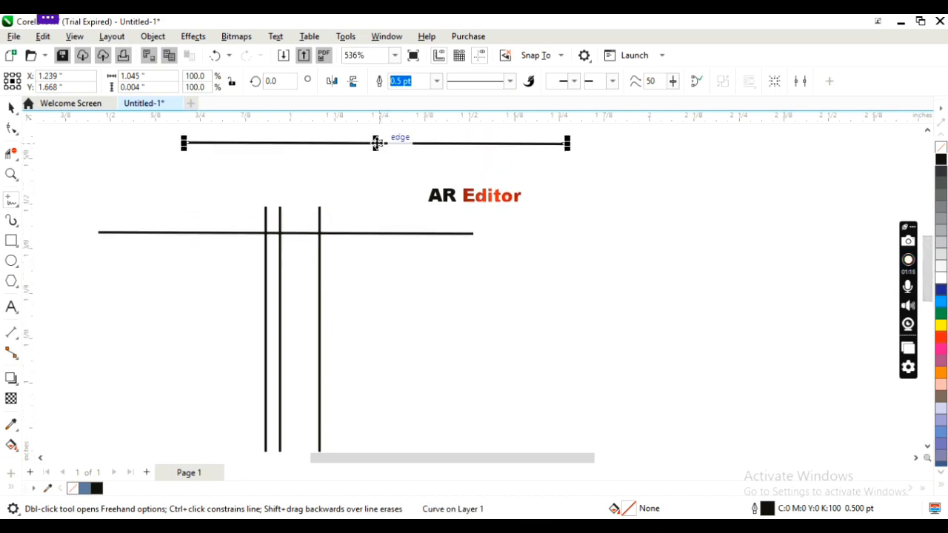
{"action": "key", "text": "space"}
{"action": "left_click_drag", "start_coordinate": [379, 144], "coordinate": [286, 233]}
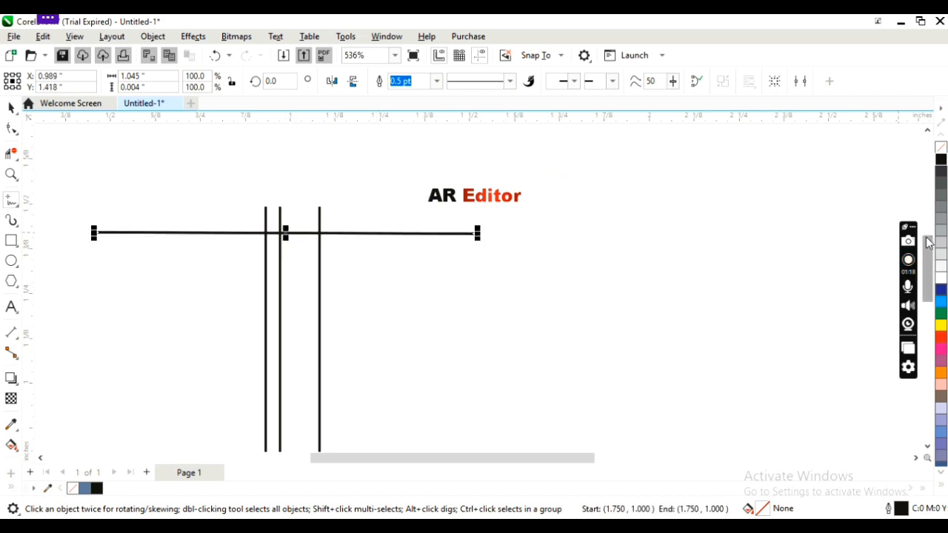
{"action": "left_click_drag", "start_coordinate": [927, 243], "coordinate": [927, 254]}
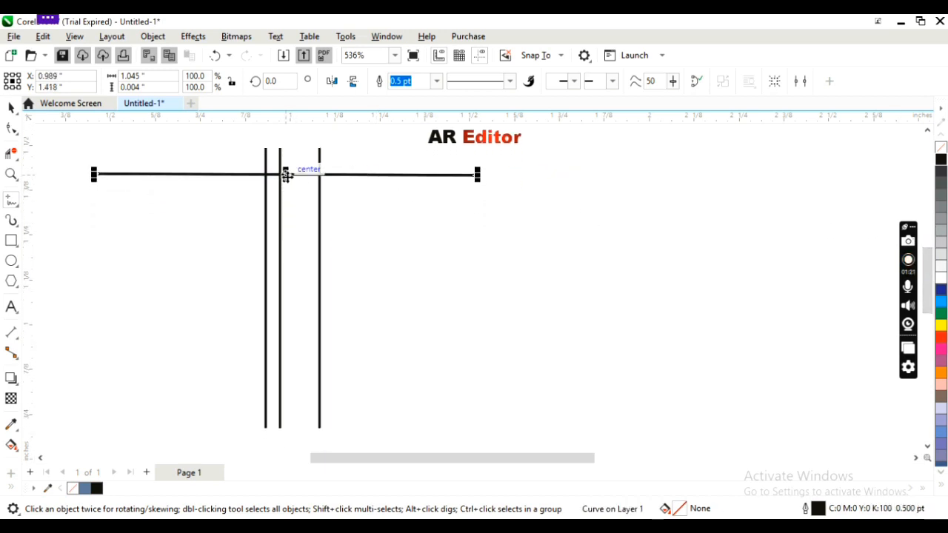
Step: Move the copied horizontal line straight down below the original to Y 1.318 in
{"action": "key", "text": "KP_Add"}
{"action": "key", "text": "Down"}
{"action": "key", "text": "Down"}
{"action": "key", "text": "Down"}
{"action": "key", "text": "Down"}
{"action": "key", "text": "Down"}
{"action": "key", "text": "Down"}
{"action": "key", "text": "Down"}
{"action": "key", "text": "Down"}
{"action": "key", "text": "Down"}
{"action": "key", "text": "Down"}
{"action": "key", "text": "Down"}
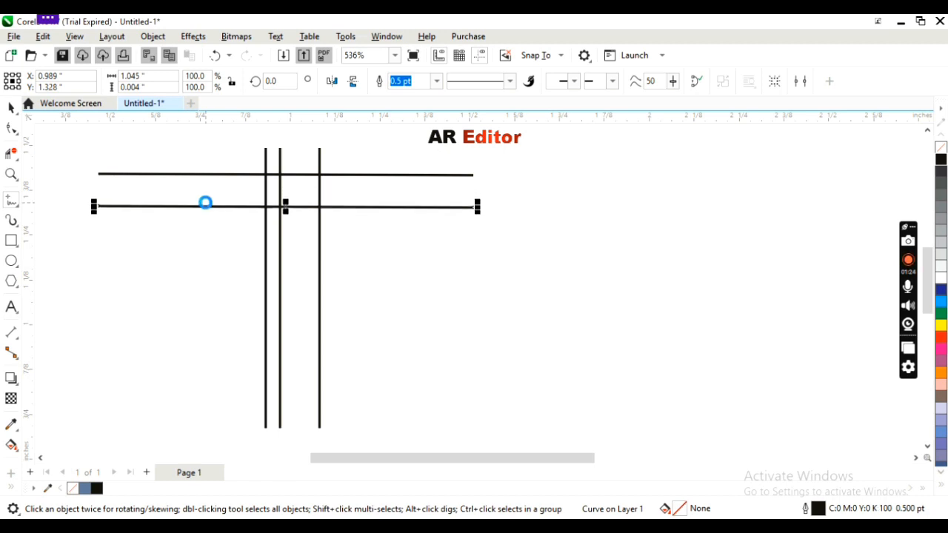
{"action": "key", "text": "Up"}
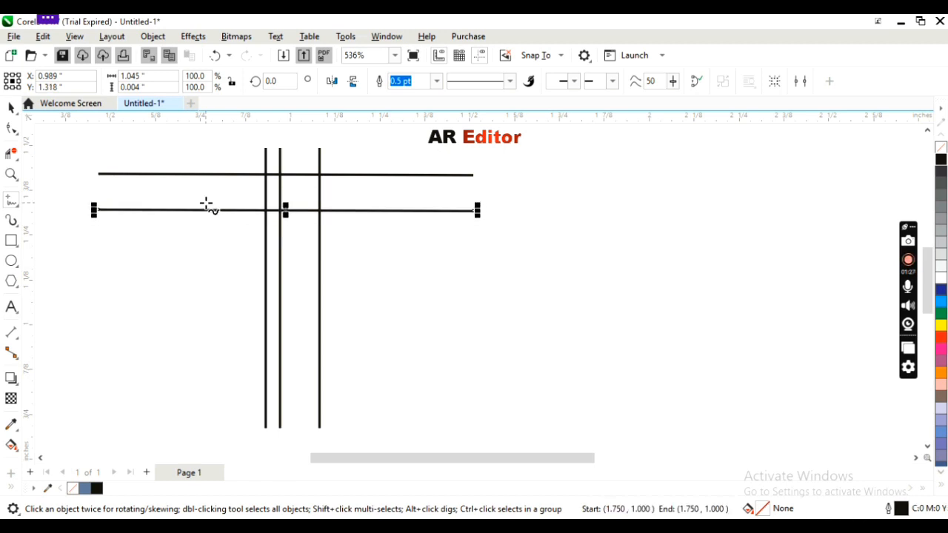
Step: Duplicate the second horizontal line and place the copy a small gap beneath it
{"action": "key", "text": "ctrl+d"}
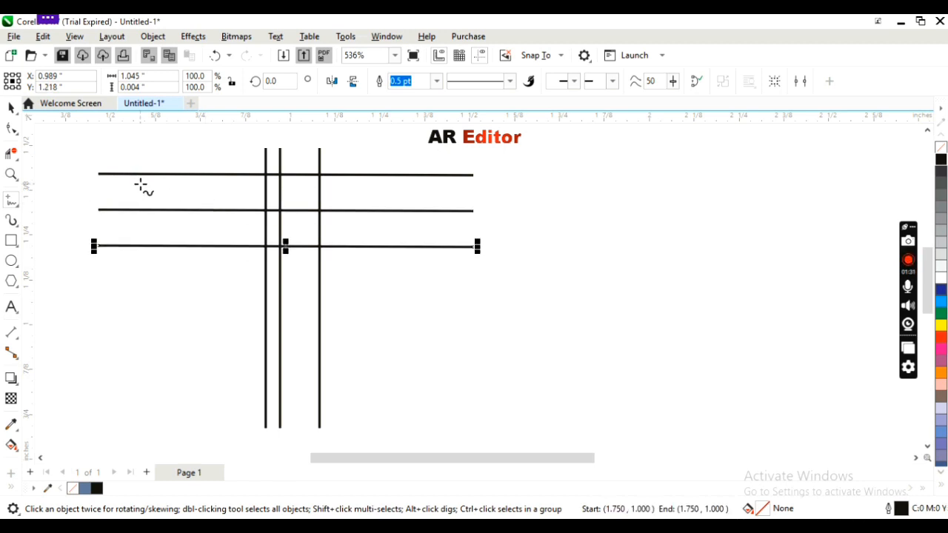
{"action": "key", "text": "Up"}
{"action": "key", "text": "Up"}
{"action": "key", "text": "Up"}
{"action": "key", "text": "Up"}
{"action": "key", "text": "Up"}
{"action": "key", "text": "Up"}
{"action": "key", "text": "Up"}
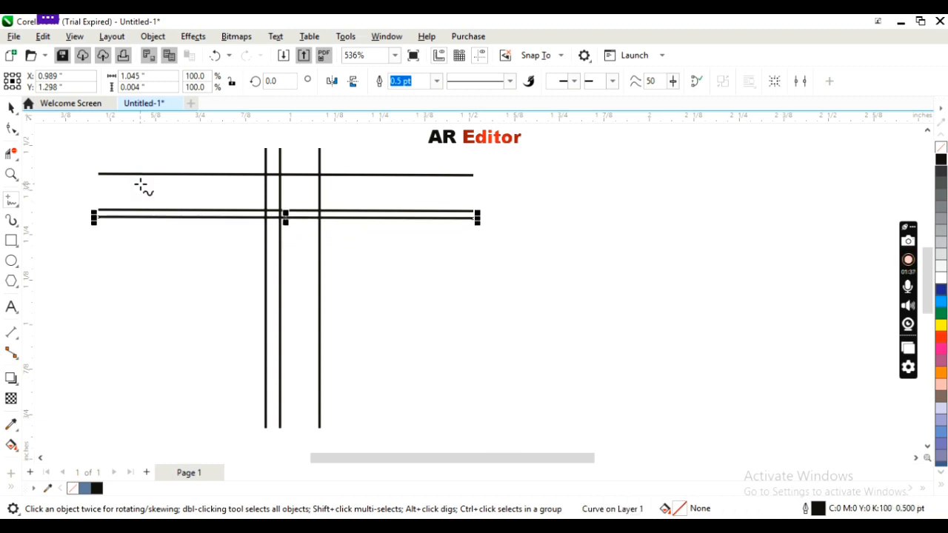
Step: Add a fourth horizontal line by duplicating the third and moving the copy down to Y 1.178 in
{"action": "key", "text": "KP_Add"}
{"action": "key", "text": "Down"}
{"action": "key", "text": "Down"}
{"action": "key", "text": "Down"}
{"action": "key", "text": "Down"}
{"action": "key", "text": "Down"}
{"action": "key", "text": "Down"}
{"action": "key", "text": "Down"}
{"action": "key", "text": "Down"}
{"action": "key", "text": "Down"}
{"action": "key", "text": "Down"}
{"action": "key", "text": "Down"}
{"action": "key", "text": "Down"}
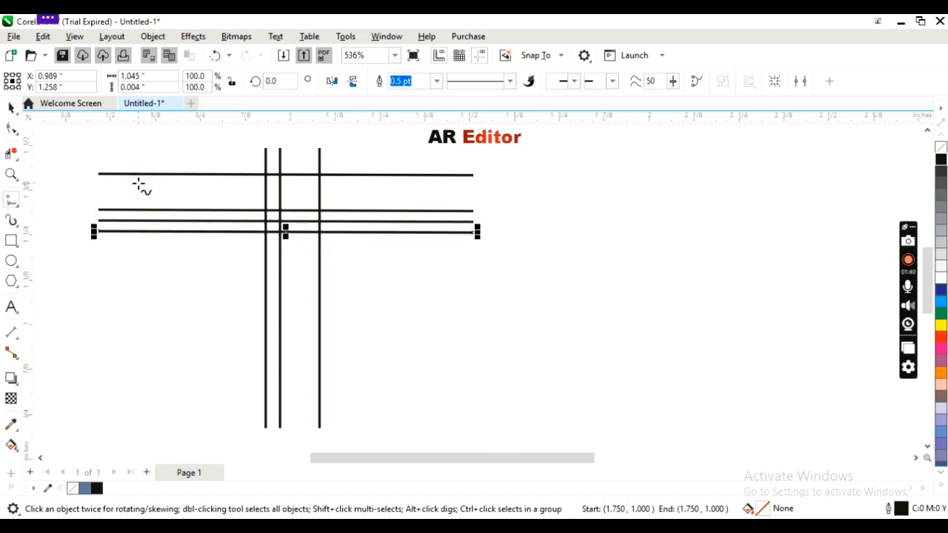
{"action": "key", "text": "Up"}
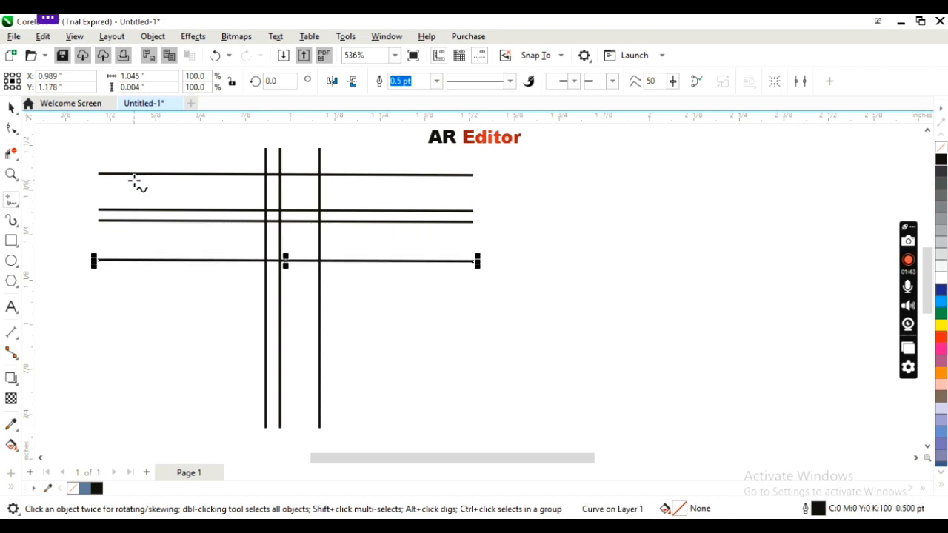
Step: Add a fifth horizontal line as a copy just beneath the fourth, at Y 1.148 in
{"action": "key", "text": "KP_Add"}
{"action": "key", "text": "Down"}
{"action": "key", "text": "Down"}
{"action": "key", "text": "Down"}
{"action": "key", "text": "Down"}
{"action": "key", "text": "Down"}
{"action": "key", "text": "Down"}
{"action": "key", "text": "Down"}
{"action": "key", "text": "Down"}
{"action": "key", "text": "Down"}
{"action": "key", "text": "Down"}
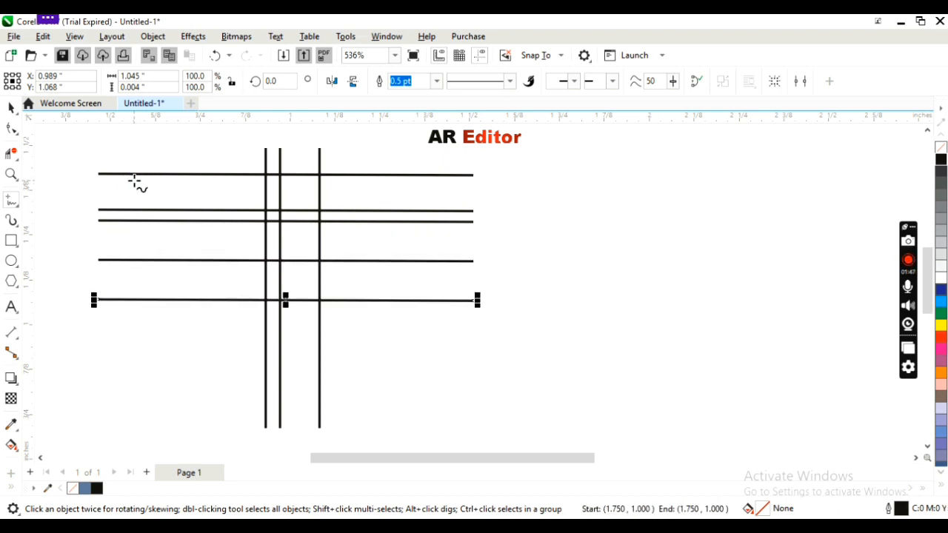
{"action": "key", "text": "Up"}
{"action": "key", "text": "Up"}
{"action": "key", "text": "Up"}
{"action": "key", "text": "Up"}
{"action": "key", "text": "Up"}
{"action": "key", "text": "Up"}
{"action": "key", "text": "Up"}
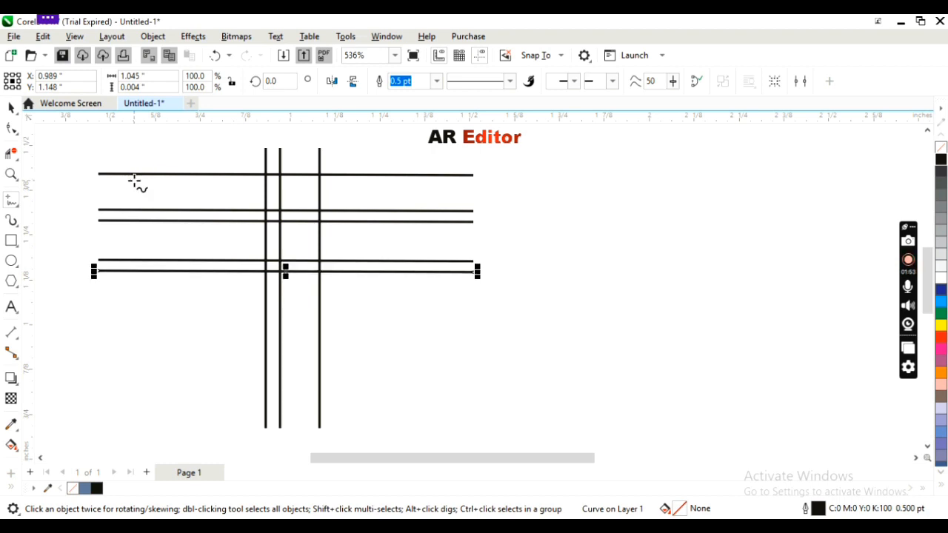
Step: Add a sixth horizontal line by copying the fifth and moving the copy down to Y 1.038 in
{"action": "key", "text": "KP_Add"}
{"action": "key", "text": "Down"}
{"action": "key", "text": "Down"}
{"action": "key", "text": "Down"}
{"action": "key", "text": "Down"}
{"action": "key", "text": "Down"}
{"action": "key", "text": "Down"}
{"action": "key", "text": "Down"}
{"action": "key", "text": "Down"}
{"action": "key", "text": "Down"}
{"action": "key", "text": "Down"}
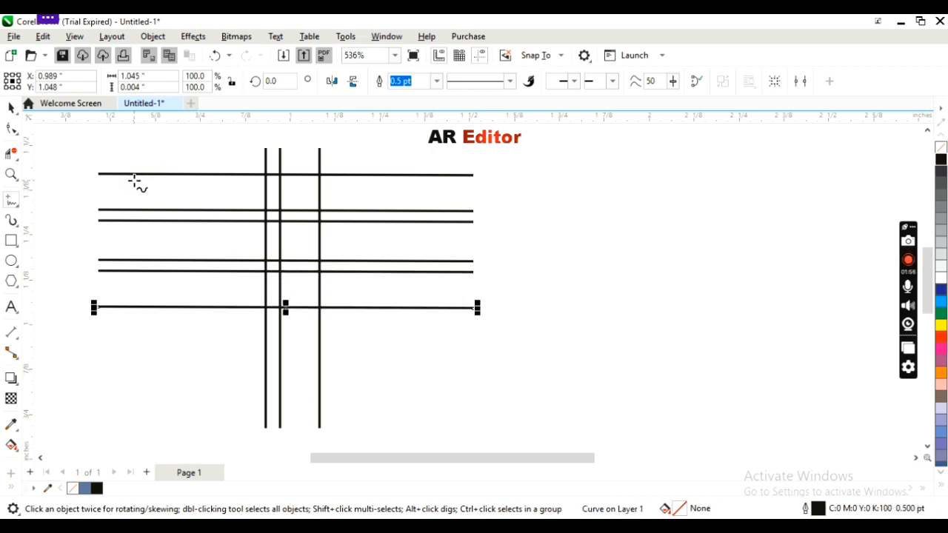
{"action": "key", "text": "Down"}
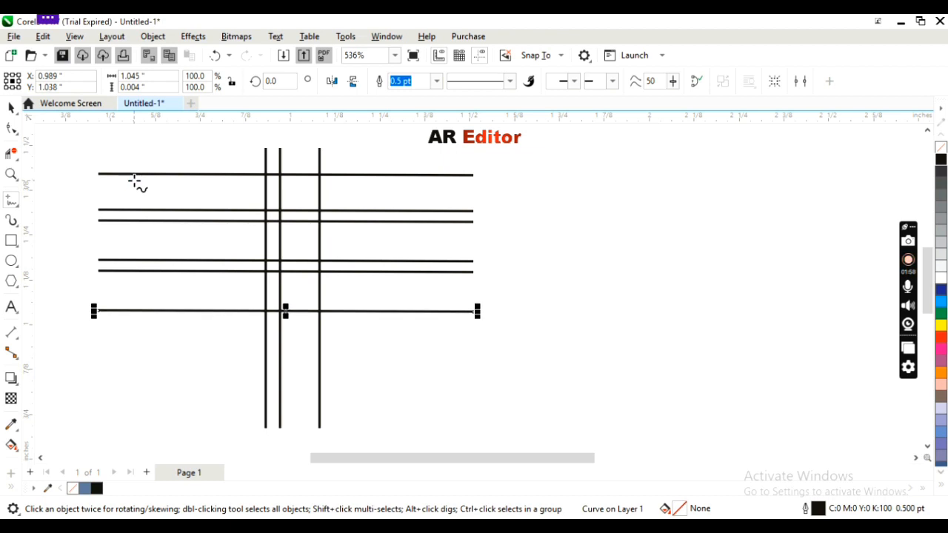
{"action": "key", "text": "Up"}
{"action": "key", "text": "Down"}
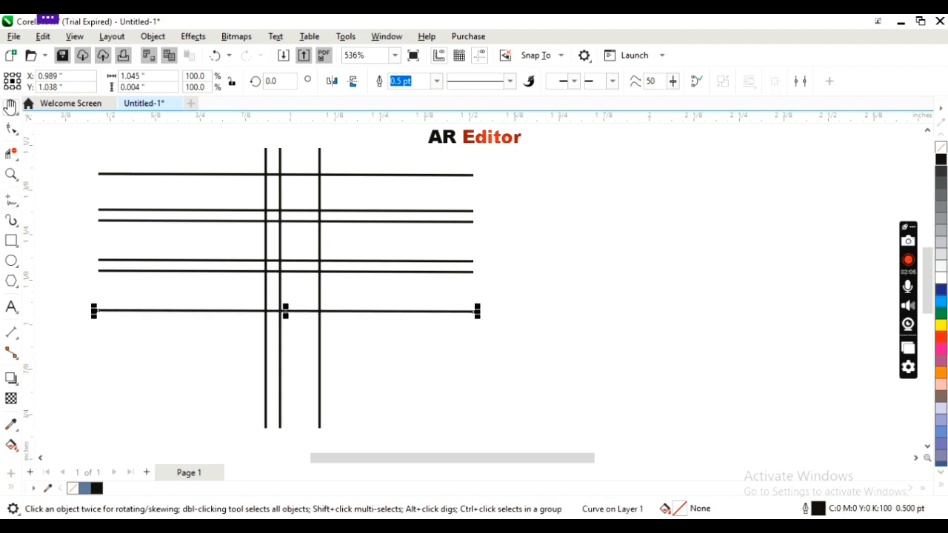
Step: Group all six horizontal lines together and clear the selection
{"action": "left_click", "coordinate": [122, 175]}
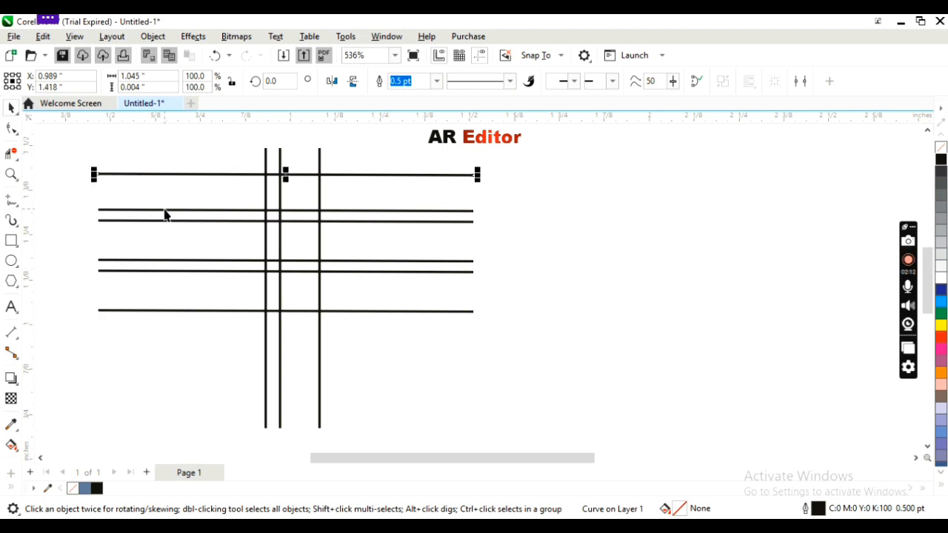
{"action": "left_click", "coordinate": [166, 213], "text": "shift"}
{"action": "left_click", "coordinate": [166, 222], "text": "shift"}
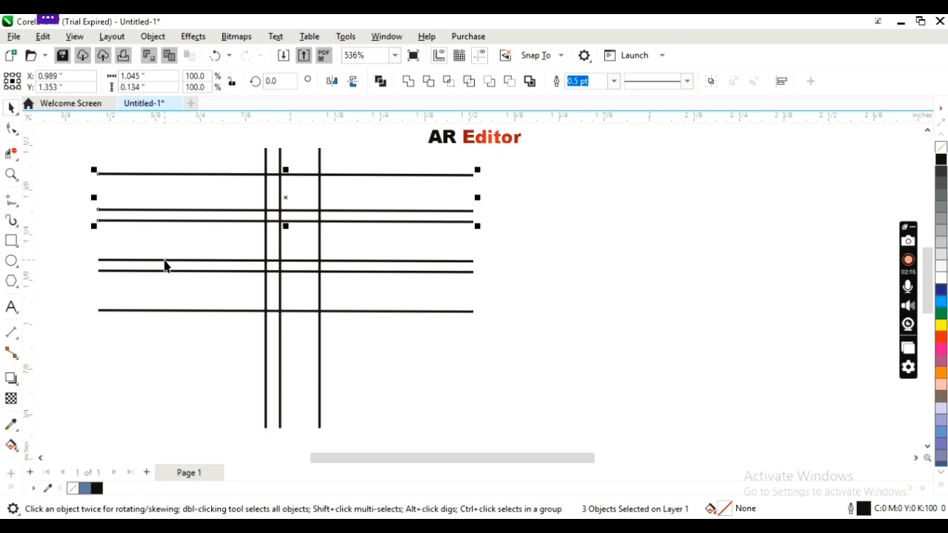
{"action": "left_click", "coordinate": [164, 262], "text": "shift"}
{"action": "left_click", "coordinate": [165, 272], "text": "shift"}
{"action": "left_click", "coordinate": [169, 311], "text": "shift"}
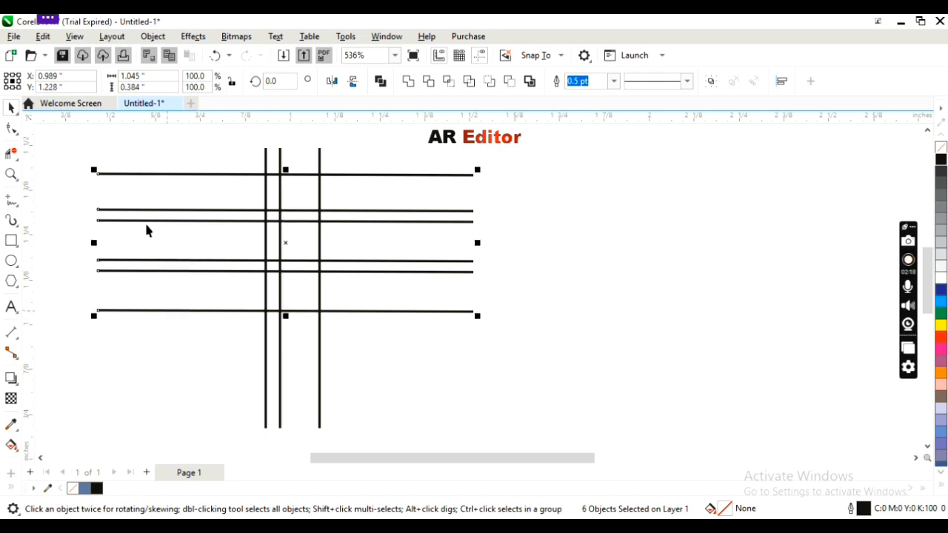
{"action": "key", "text": "ctrl+g"}
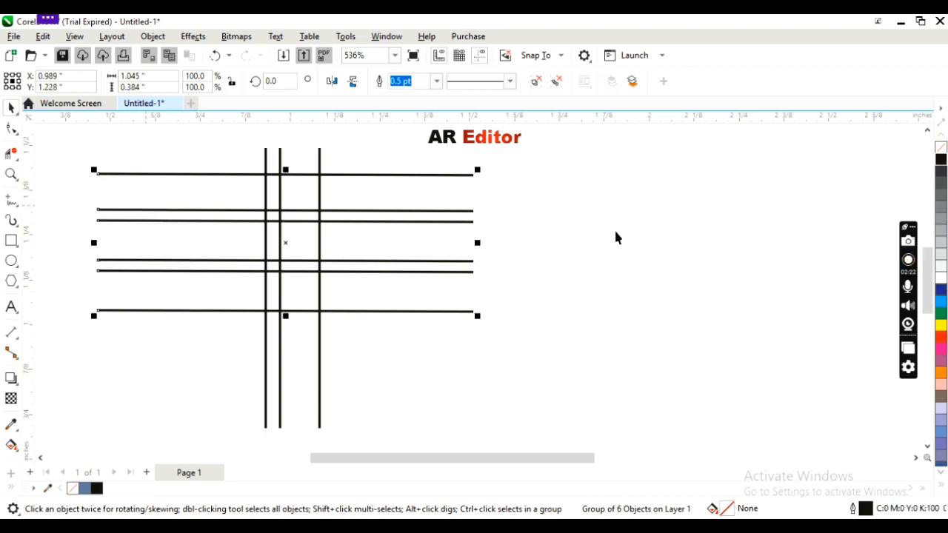
{"action": "left_click", "coordinate": [632, 232]}
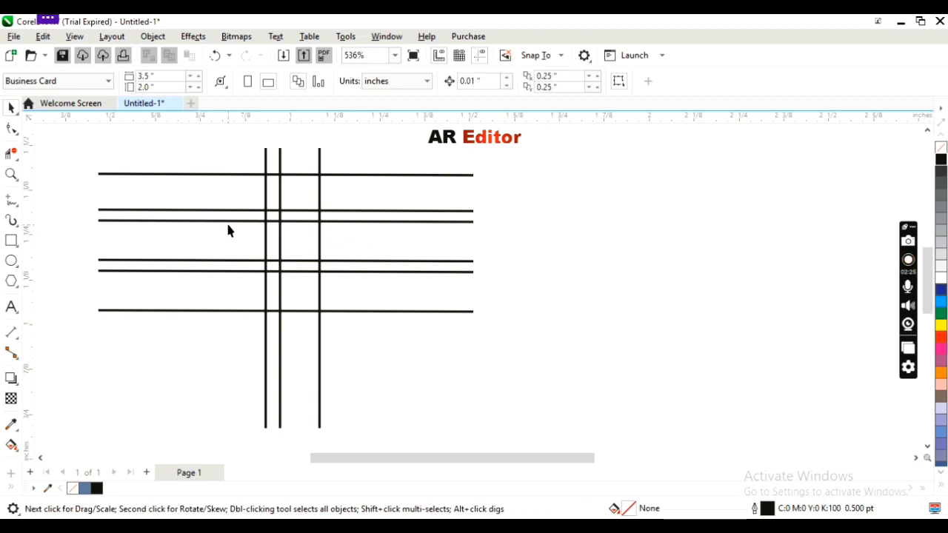
Step: Draw a circle about 0.38 in wide that touches the top and bottom horizontal lines, centred at about X 0.878 in
{"action": "left_click", "coordinate": [11, 262]}
{"action": "left_click_drag", "start_coordinate": [160, 173], "coordinate": [294, 286]}
{"action": "key", "text": "Right"}
{"action": "key", "text": "Right"}
{"action": "key", "text": "Right"}
{"action": "key", "text": "Right"}
{"action": "key", "text": "Right"}
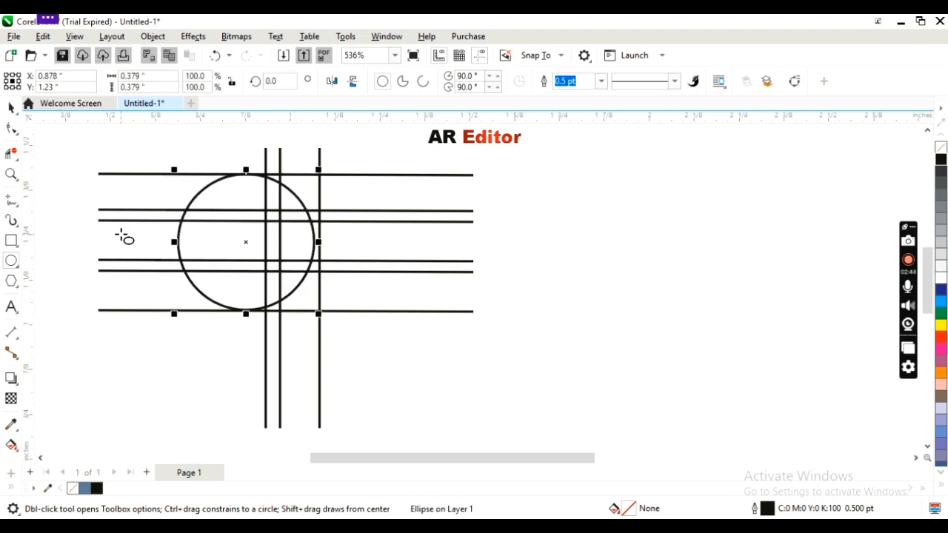
{"action": "left_click_drag", "start_coordinate": [246, 313], "coordinate": [280, 312]}
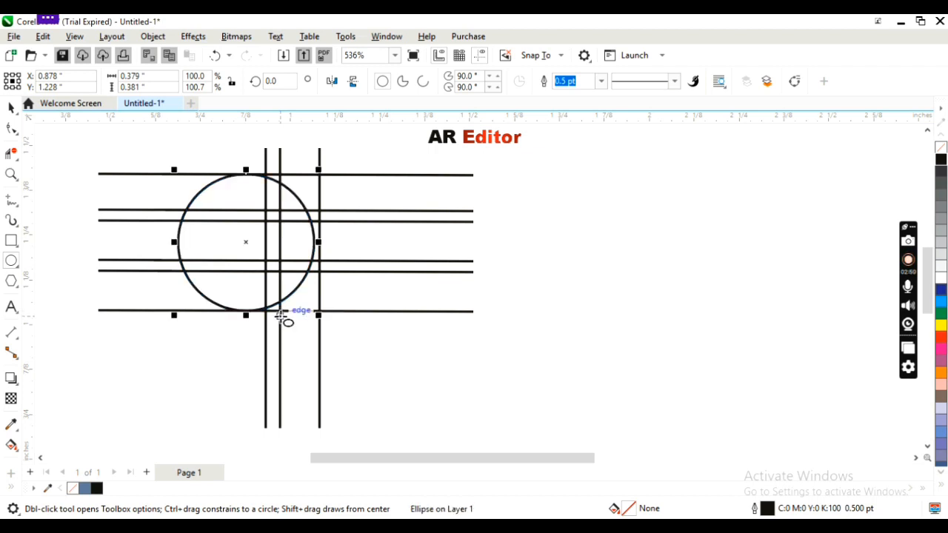
Step: Create a smaller inner copy of the circle, about 0.171 by 0.17 in, fitted between the second and fifth horizontal lines
{"action": "left_click", "coordinate": [11, 108]}
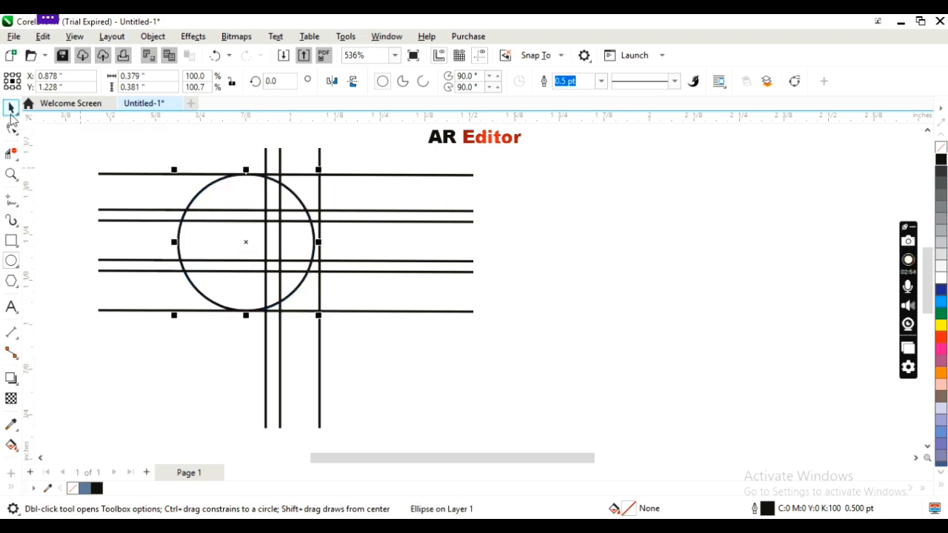
{"action": "left_click_drag", "start_coordinate": [230, 252], "coordinate": [269, 250]}
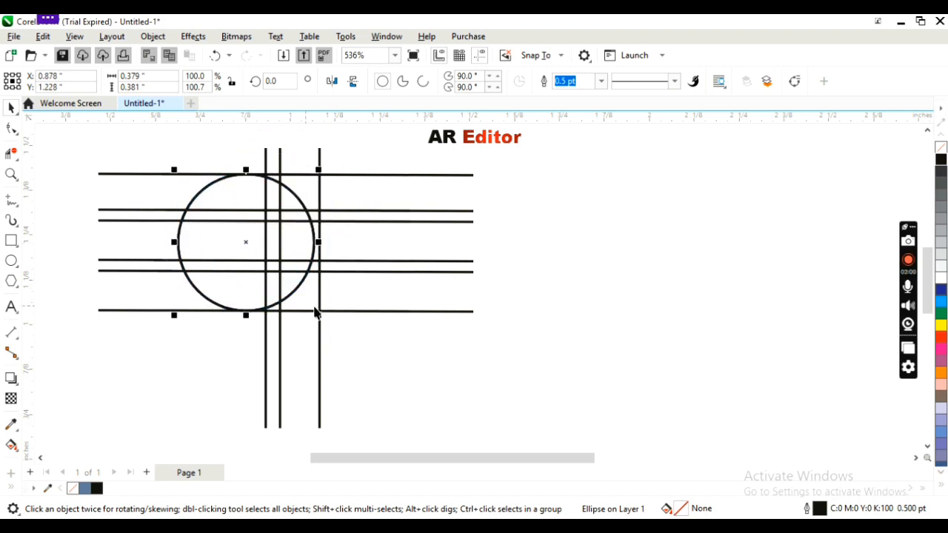
{"action": "left_click_drag", "start_coordinate": [319, 315], "coordinate": [245, 274]}
{"action": "left_click_drag", "start_coordinate": [247, 205], "coordinate": [267, 208]}
{"action": "left_click_drag", "start_coordinate": [285, 240], "coordinate": [277, 249]}
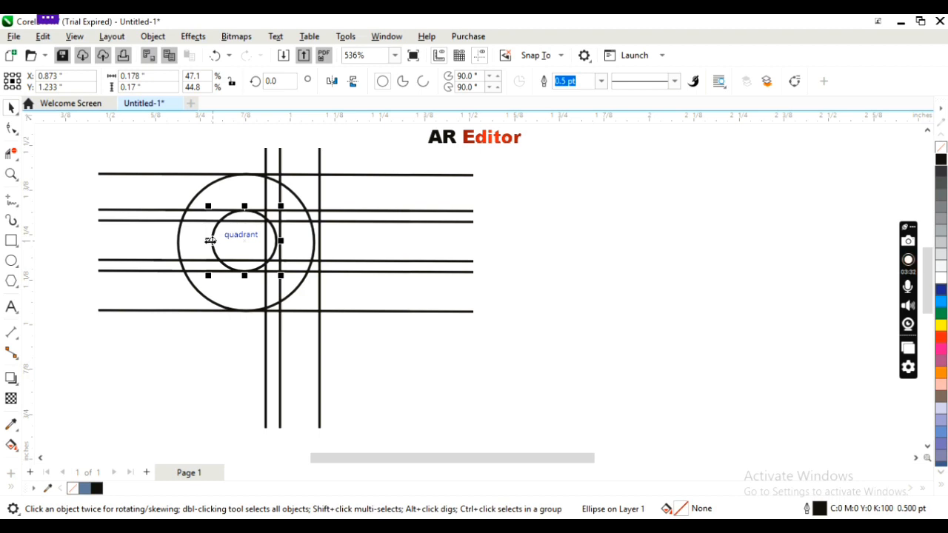
{"action": "left_click_drag", "start_coordinate": [210, 241], "coordinate": [216, 249]}
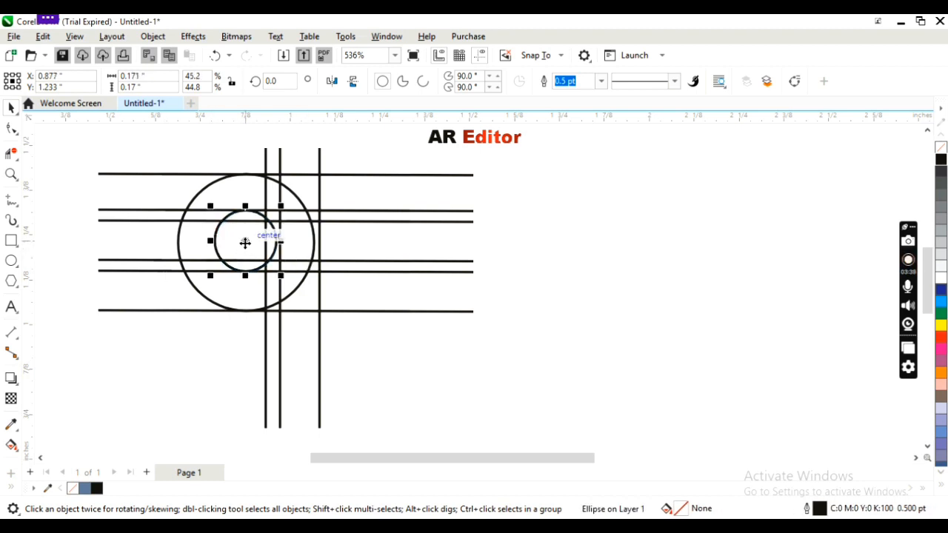
Step: Duplicate the inner circle, centre the copy on it and shrink it to about 0.112 by 0.111 in, fitting between the third and fourth horizontal lines
{"action": "left_click_drag", "start_coordinate": [245, 243], "coordinate": [262, 261]}
{"action": "key", "text": "Delete"}
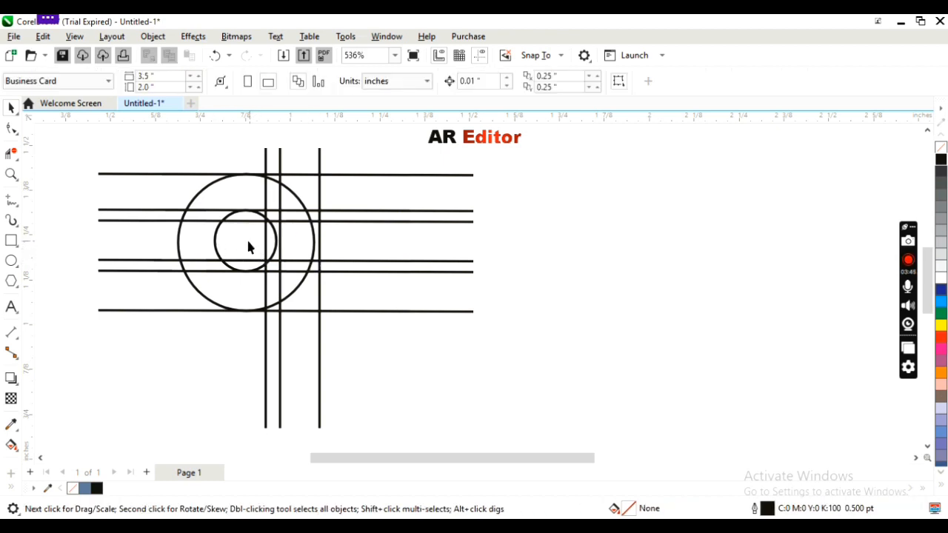
{"action": "left_click", "coordinate": [245, 242]}
{"action": "left_click", "coordinate": [245, 242]}
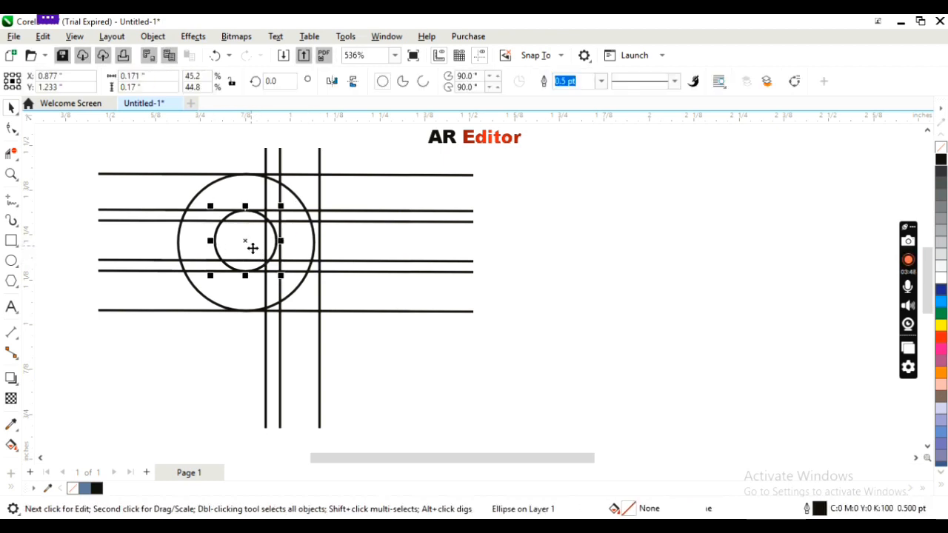
{"action": "left_click", "coordinate": [253, 248]}
{"action": "key", "text": "ctrl+d"}
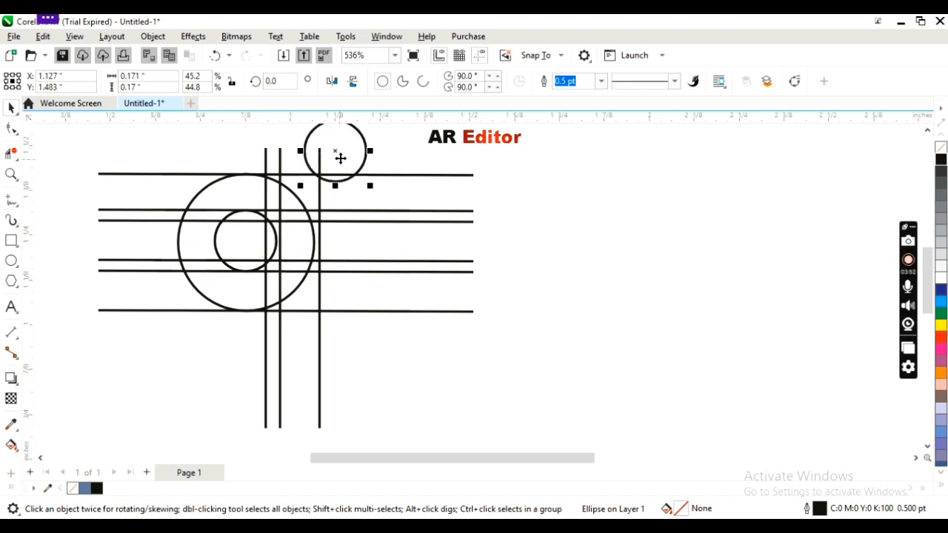
{"action": "left_click_drag", "start_coordinate": [333, 152], "coordinate": [245, 242]}
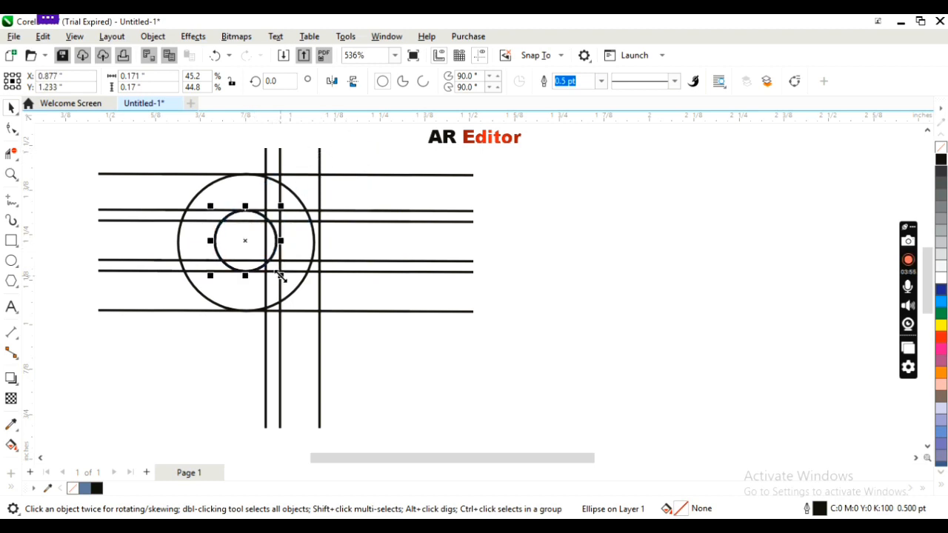
{"action": "left_click_drag", "start_coordinate": [280, 275], "coordinate": [268, 269]}
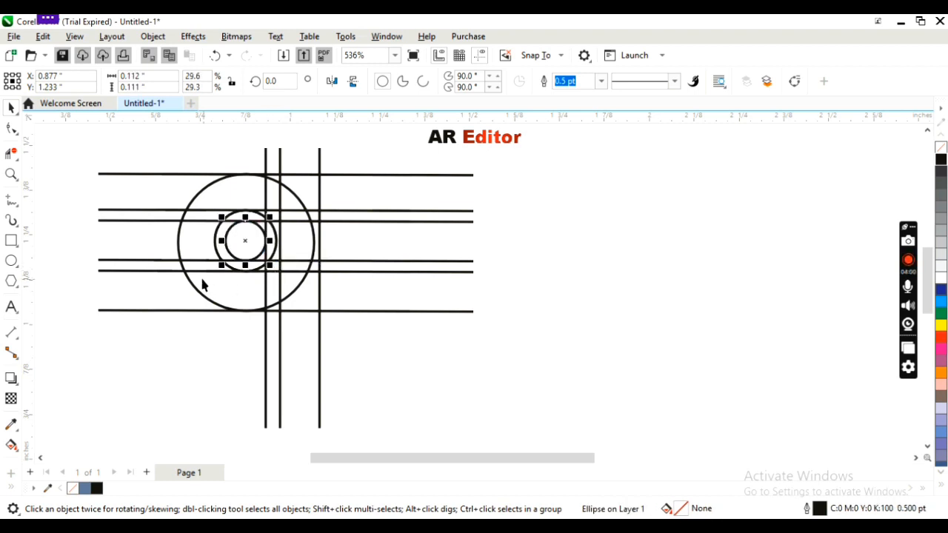
{"action": "left_click", "coordinate": [146, 280]}
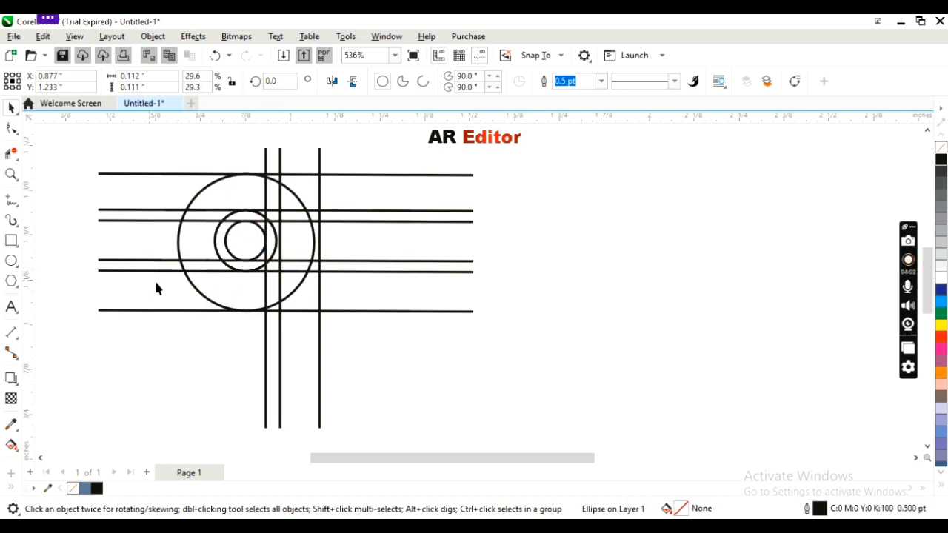
Step: Copy the large circle and shift the copy horizontally to X 1.078 in, centred near the third vertical line, then clear the selection
{"action": "left_click", "coordinate": [315, 240]}
{"action": "left_click_drag", "start_coordinate": [315, 241], "coordinate": [246, 243]}
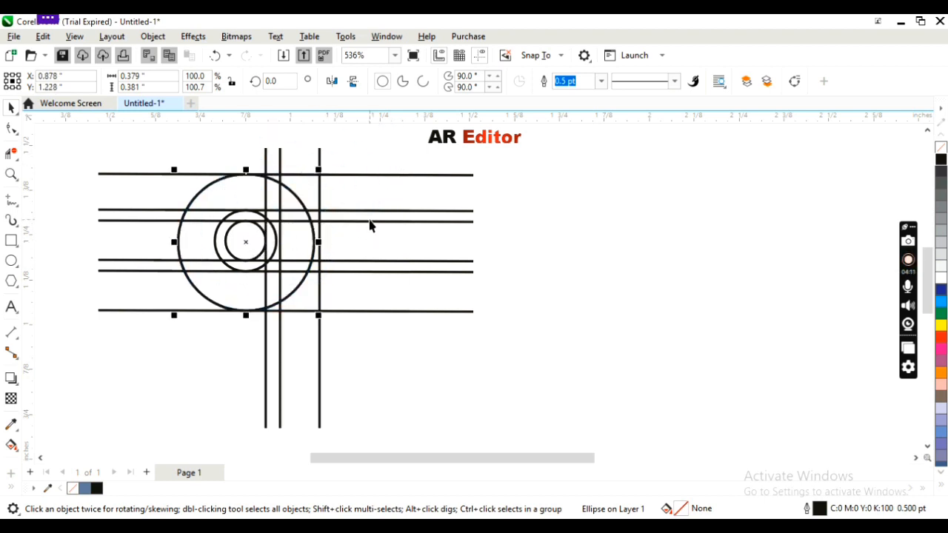
{"action": "key", "text": "plus"}
{"action": "key", "text": "Right"}
{"action": "key", "text": "Right"}
{"action": "key", "text": "Right"}
{"action": "key", "text": "Right"}
{"action": "key", "text": "Right"}
{"action": "key", "text": "Right"}
{"action": "key", "text": "Right"}
{"action": "key", "text": "Right"}
{"action": "key", "text": "Right"}
{"action": "key", "text": "Right"}
{"action": "key", "text": "Right"}
{"action": "key", "text": "Right"}
{"action": "key", "text": "Right"}
{"action": "key", "text": "Right"}
{"action": "key", "text": "Right"}
{"action": "key", "text": "Right"}
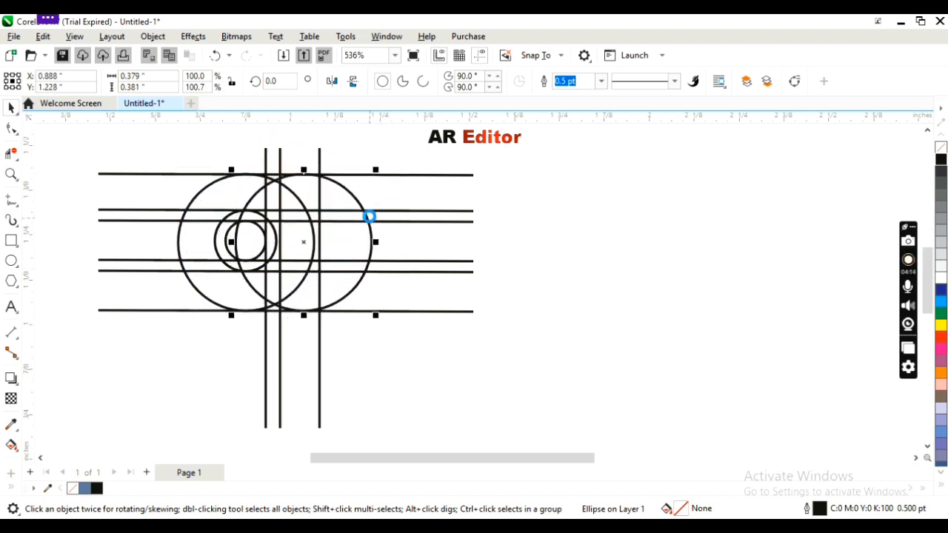
{"action": "key", "text": "Right"}
{"action": "key", "text": "Right"}
{"action": "key", "text": "Right"}
{"action": "key", "text": "Right"}
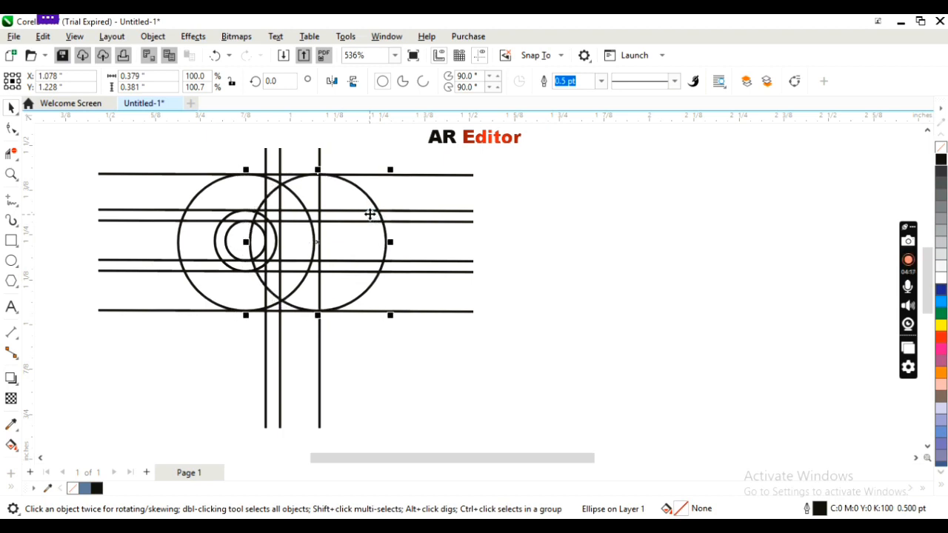
{"action": "left_click", "coordinate": [99, 148]}
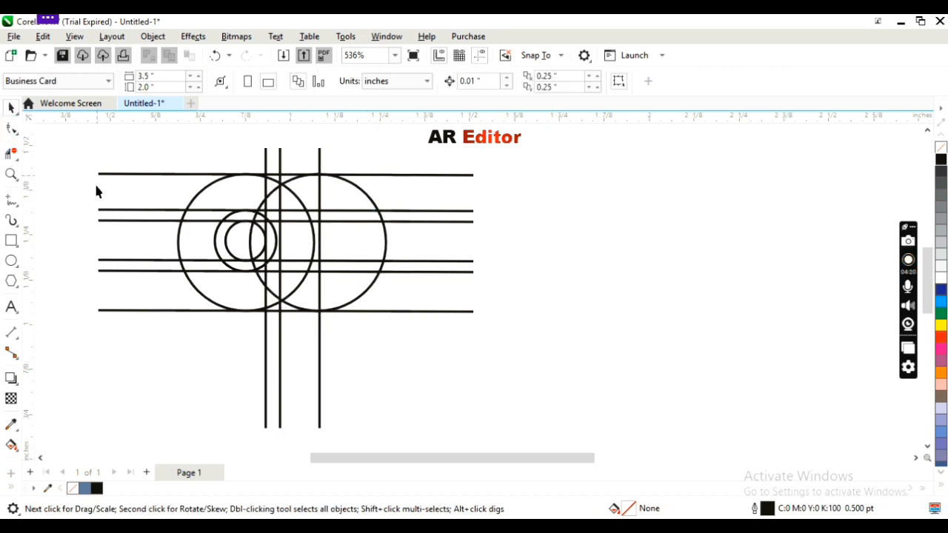
Step: Delete the right circle's arc pieces just left of the first vertical line and the segments around the third vertical between the top two horizontals
{"action": "left_click", "coordinate": [11, 153]}
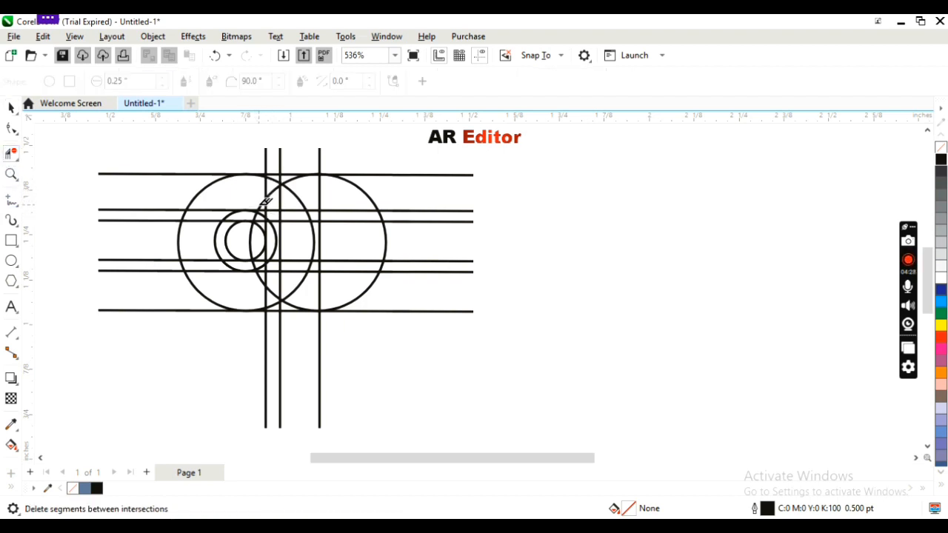
{"action": "left_click", "coordinate": [259, 279]}
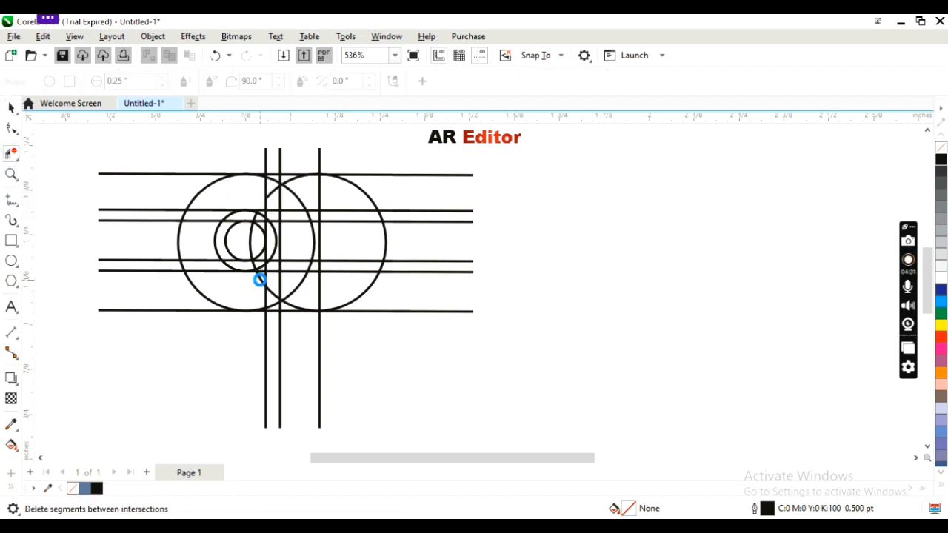
{"action": "left_click", "coordinate": [298, 191]}
{"action": "left_click", "coordinate": [323, 184]}
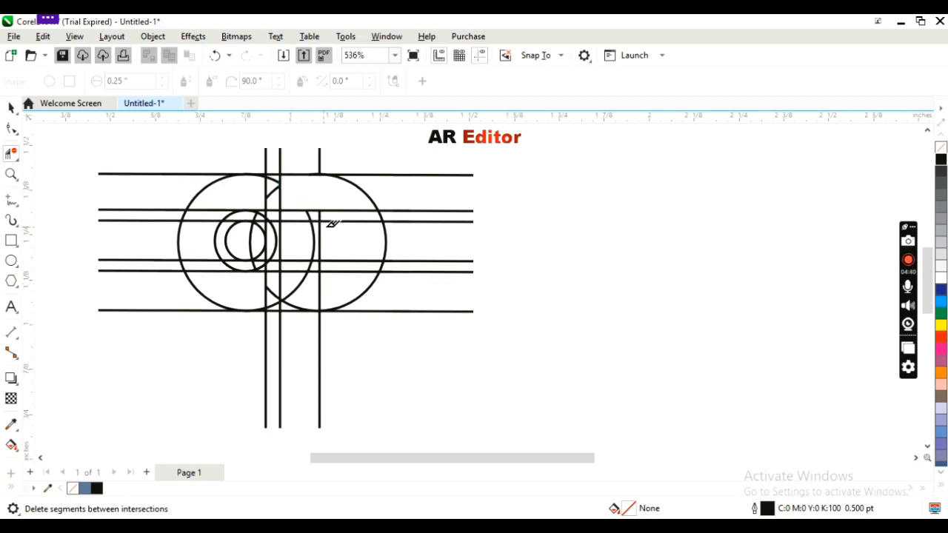
Step: Delete the third vertical's segment and left circle's arc between the bottom two horizontals, plus fourth and fifth horizontal segments between the second and third verticals
{"action": "left_click", "coordinate": [319, 291]}
{"action": "left_click", "coordinate": [300, 270]}
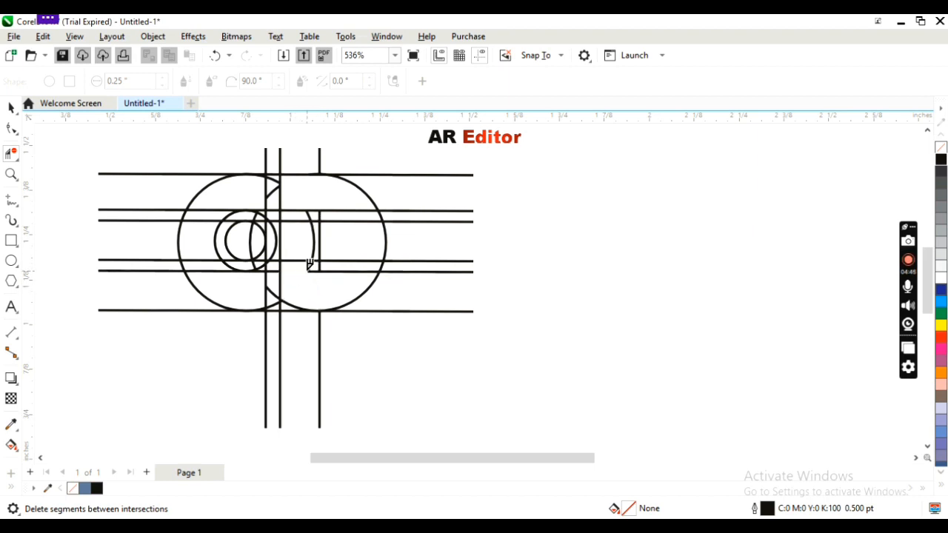
{"action": "left_click", "coordinate": [310, 264]}
{"action": "left_click", "coordinate": [312, 260]}
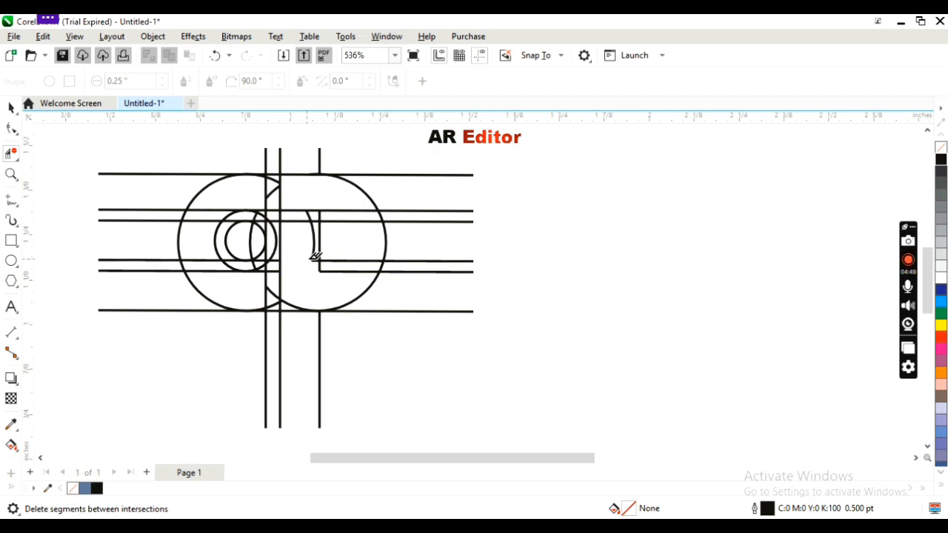
Step: Clear the central channel between the third and fourth horizontal lines by deleting the crossing segments, the inner circles' right arcs and the leftover arc ends
{"action": "left_click", "coordinate": [315, 249]}
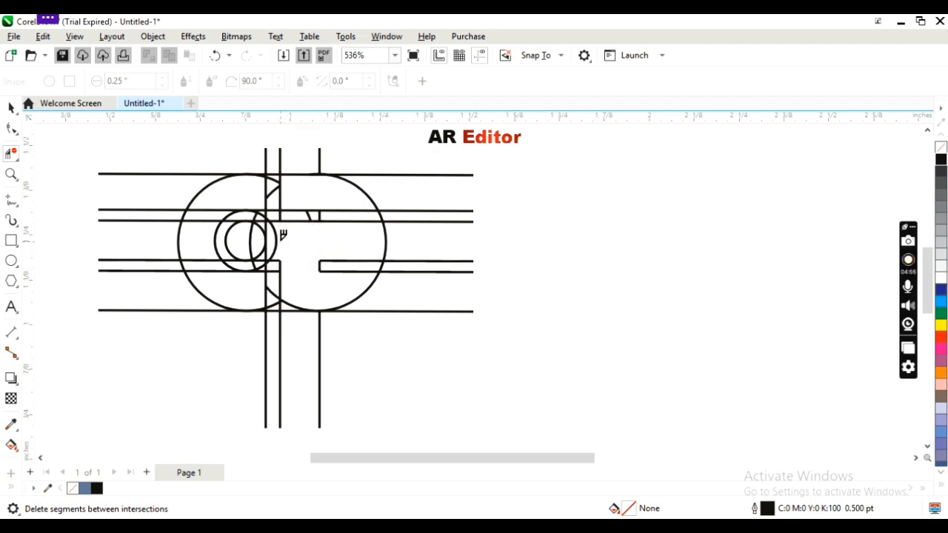
{"action": "left_click", "coordinate": [261, 238]}
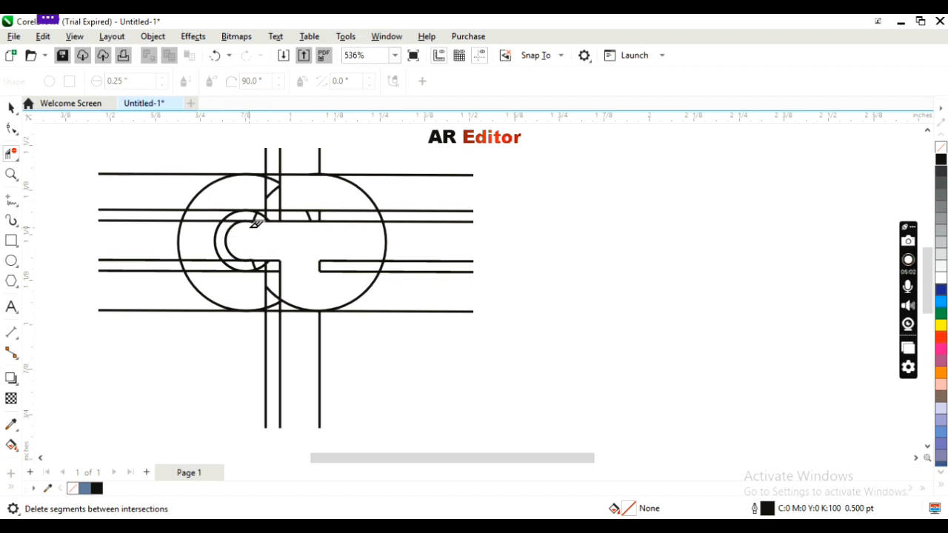
{"action": "left_click", "coordinate": [255, 222]}
{"action": "scroll", "coordinate": [260, 220], "scroll_direction": "up", "scroll_amount": 5}
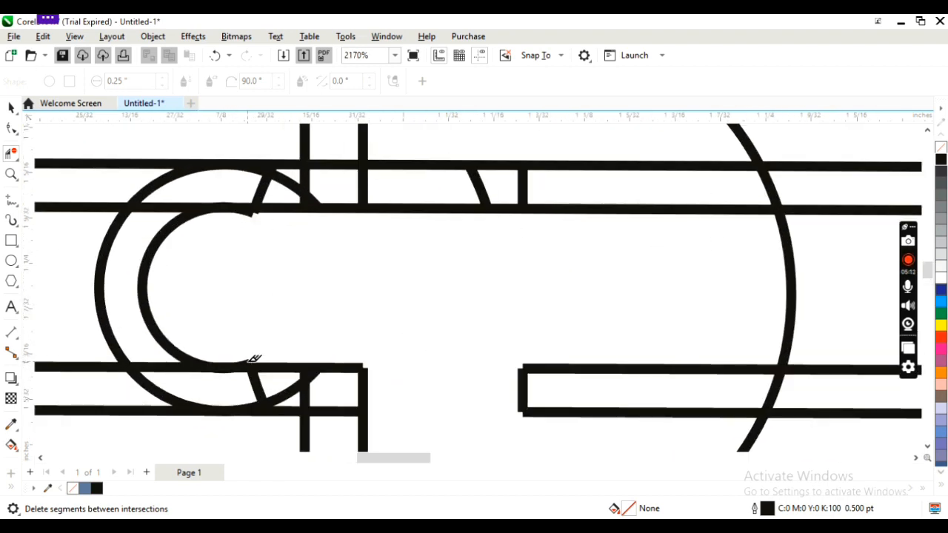
{"action": "scroll", "coordinate": [268, 335], "scroll_direction": "up", "scroll_amount": 2}
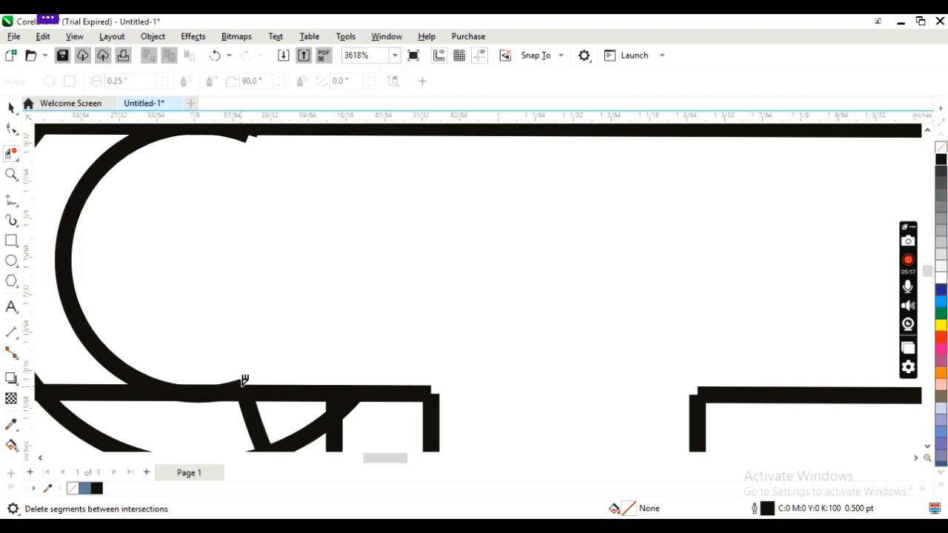
{"action": "left_click", "coordinate": [252, 137]}
{"action": "scroll", "coordinate": [272, 137], "scroll_direction": "down", "scroll_amount": 5}
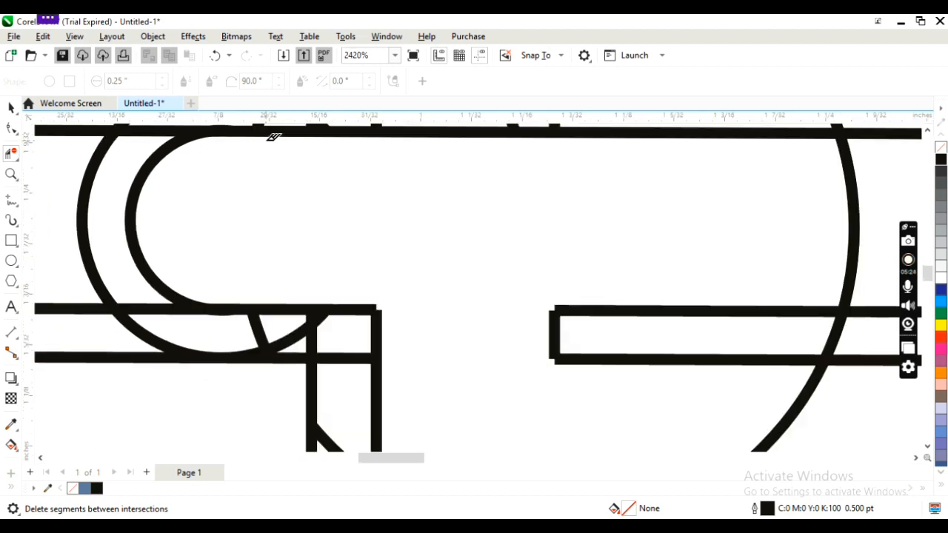
{"action": "left_click_drag", "start_coordinate": [928, 295], "coordinate": [927, 278]}
{"action": "scroll", "coordinate": [673, 274], "scroll_direction": "down", "scroll_amount": 1}
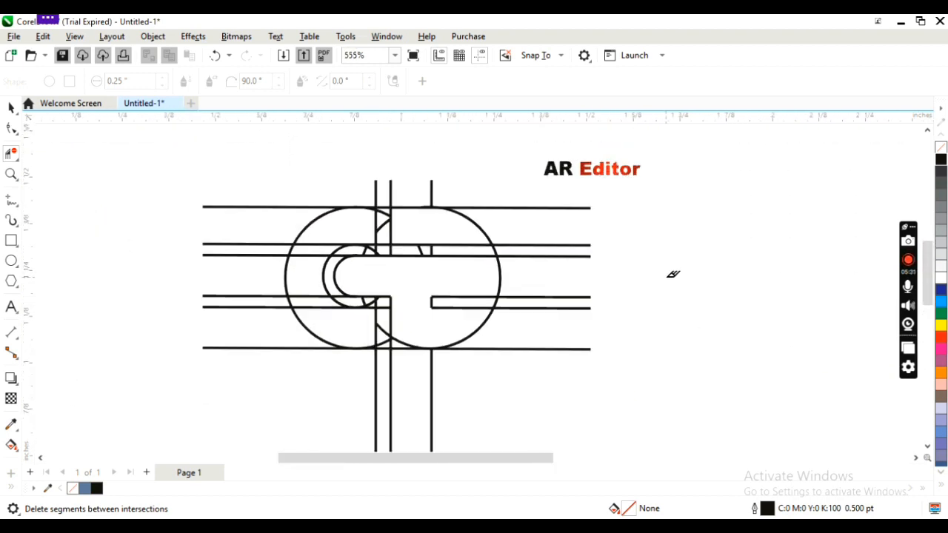
{"action": "scroll", "coordinate": [651, 322], "scroll_direction": "up", "scroll_amount": 1}
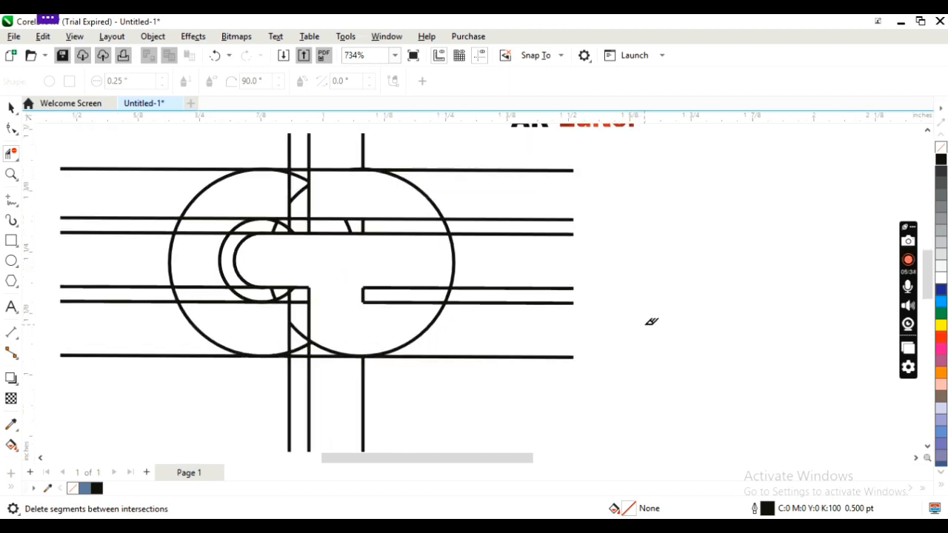
{"action": "scroll", "coordinate": [651, 322], "scroll_direction": "down", "scroll_amount": 1}
{"action": "scroll", "coordinate": [653, 320], "scroll_direction": "up", "scroll_amount": 1}
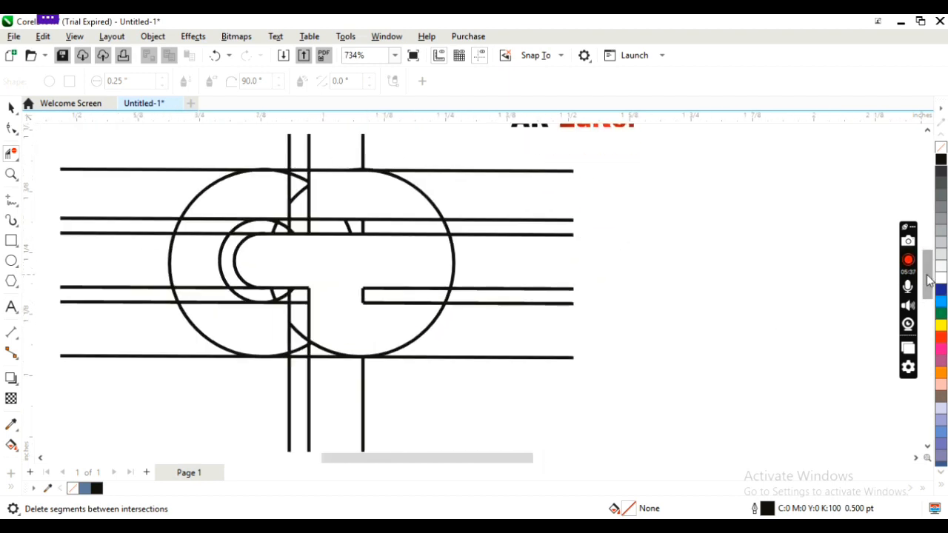
{"action": "left_click_drag", "start_coordinate": [928, 281], "coordinate": [931, 275]}
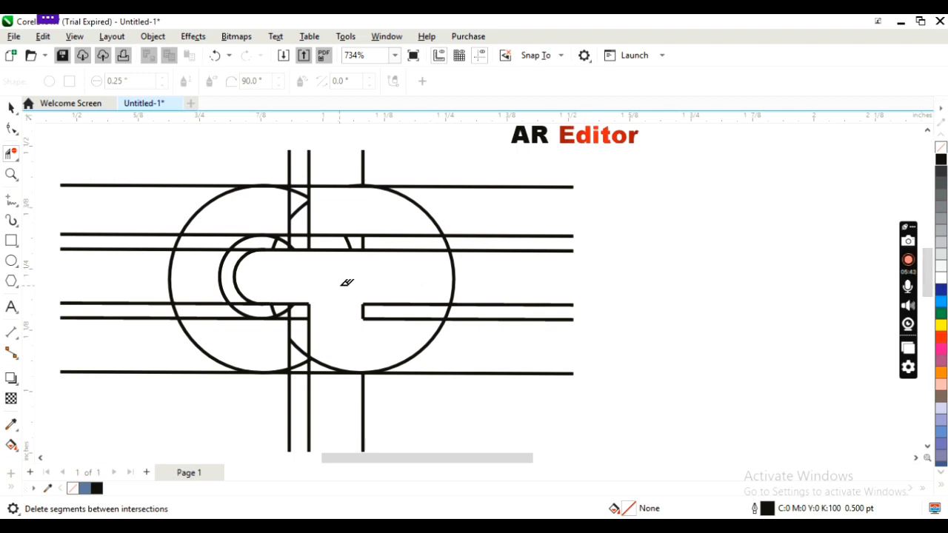
Step: Try deleting the second horizontal line's segment between the large left circle and the middle circle, then undo the deletion
{"action": "left_click", "coordinate": [18, 452]}
{"action": "left_click", "coordinate": [51, 461]}
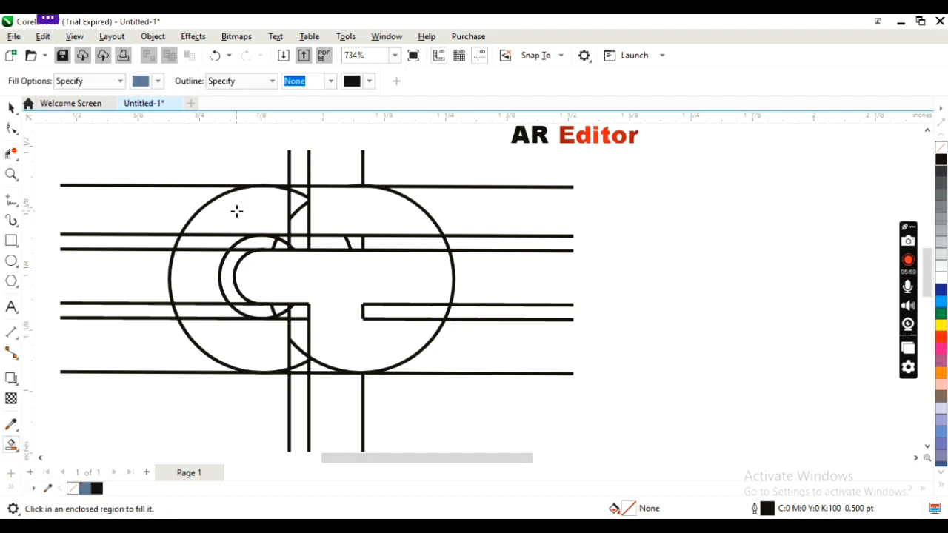
{"action": "left_click", "coordinate": [11, 153]}
{"action": "left_click", "coordinate": [216, 236]}
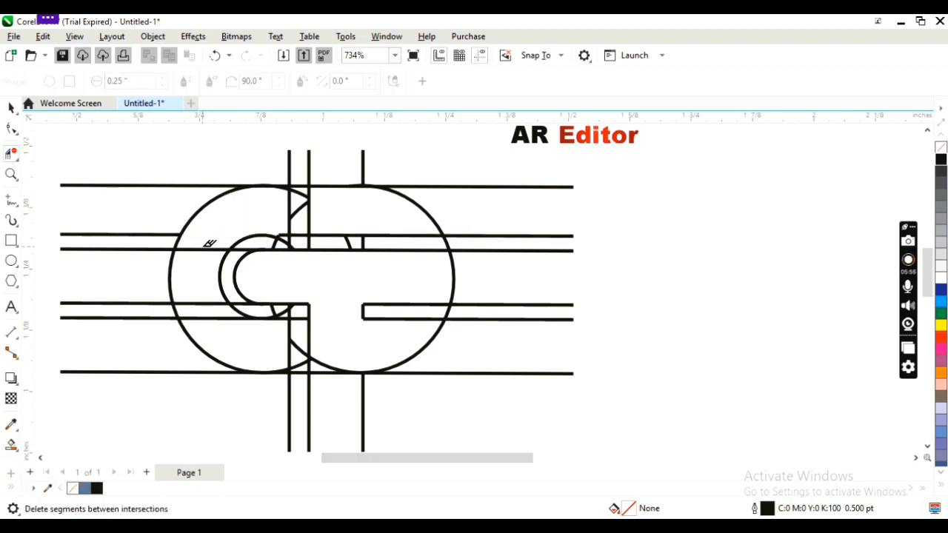
{"action": "key", "text": "ctrl+z"}
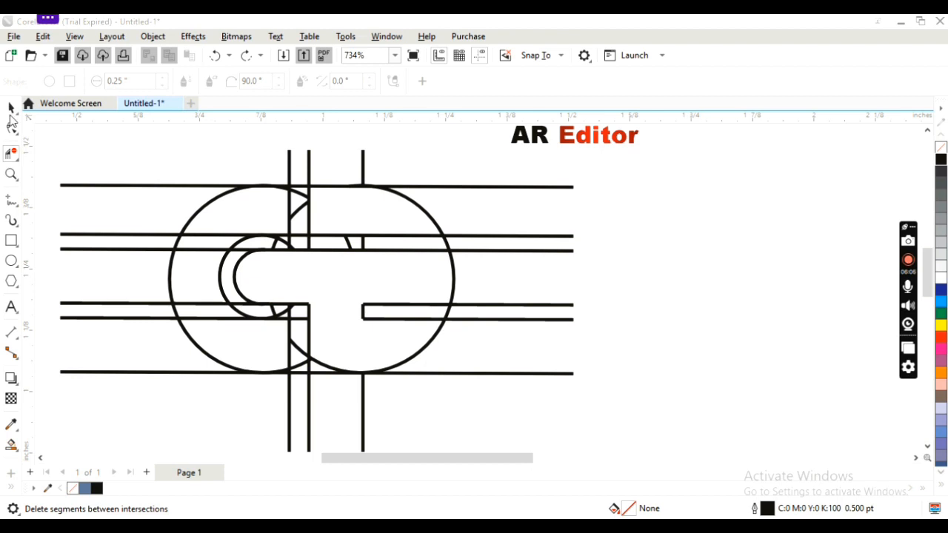
Step: Stretch the middle circle's remaining arc vertically to 100.2% so that it meets the second horizontal line
{"action": "left_click", "coordinate": [11, 107]}
{"action": "left_click", "coordinate": [294, 190]}
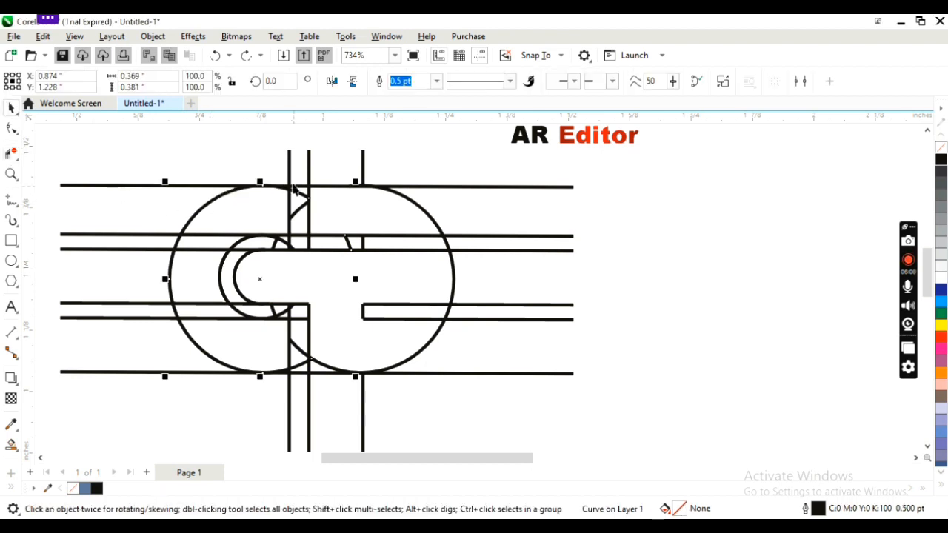
{"action": "left_click_drag", "start_coordinate": [260, 180], "coordinate": [260, 180]}
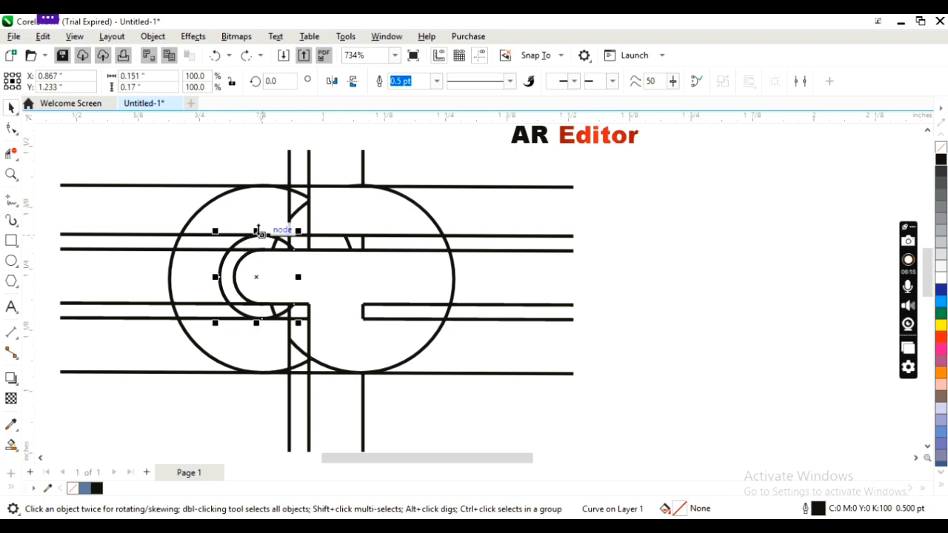
{"action": "left_click", "coordinate": [240, 247]}
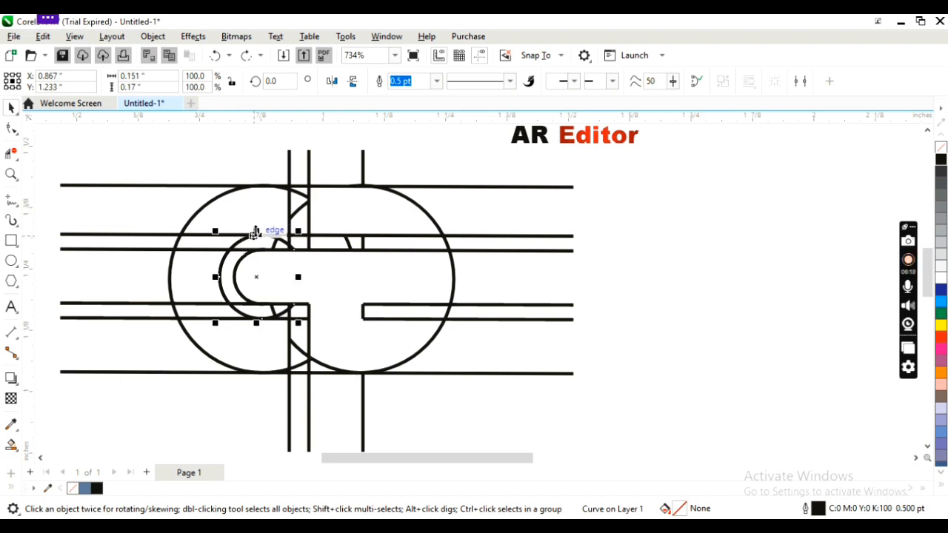
{"action": "left_click_drag", "start_coordinate": [255, 231], "coordinate": [250, 236]}
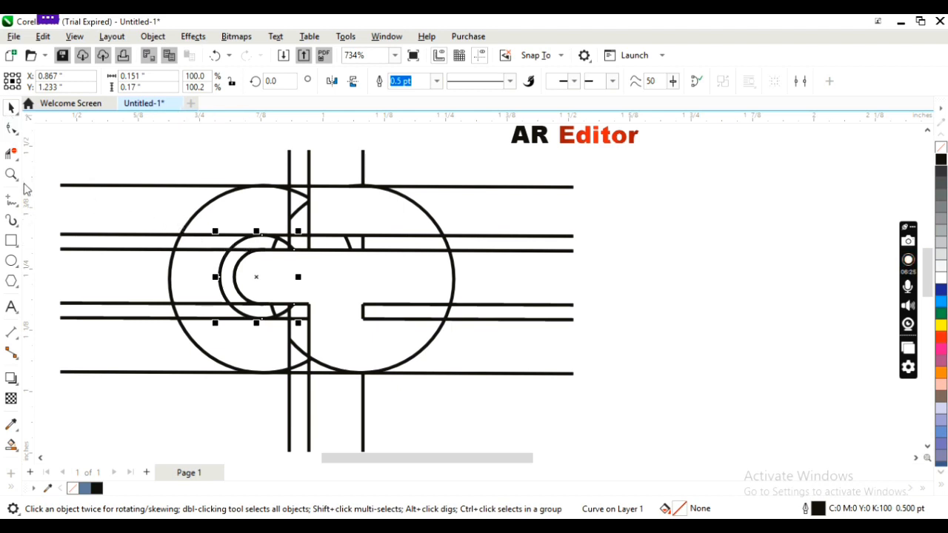
Step: Delete the segments of the four middle horizontal lines lying between the large left circle and the middle arc
{"action": "left_click", "coordinate": [11, 154]}
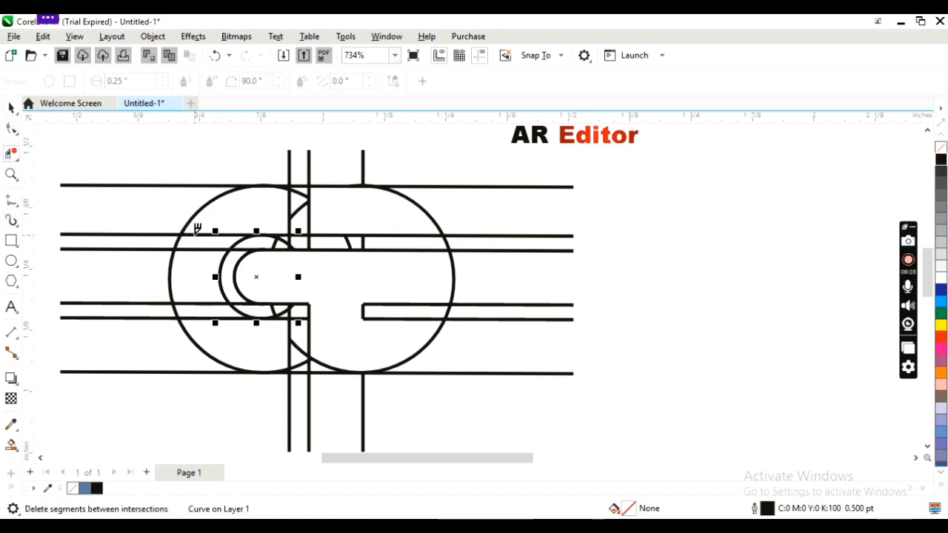
{"action": "left_click", "coordinate": [199, 234]}
{"action": "left_click", "coordinate": [202, 250]}
{"action": "left_click", "coordinate": [197, 304]}
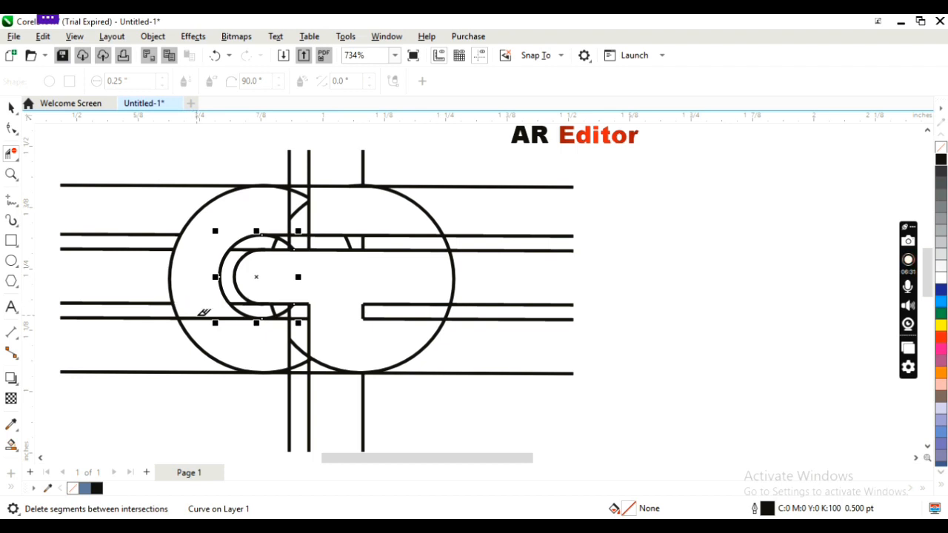
{"action": "left_click", "coordinate": [200, 317]}
Step: Smart-fill the large left C-shaped ring, the upper-right band and the joined central and lower-right region with blue, without outlines
{"action": "left_click", "coordinate": [11, 108]}
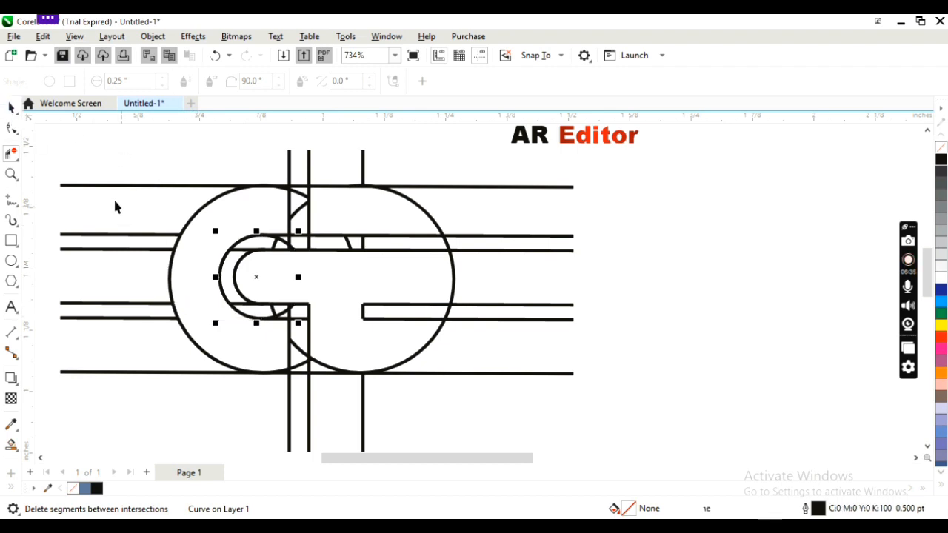
{"action": "left_click", "coordinate": [111, 209]}
{"action": "left_click", "coordinate": [11, 444]}
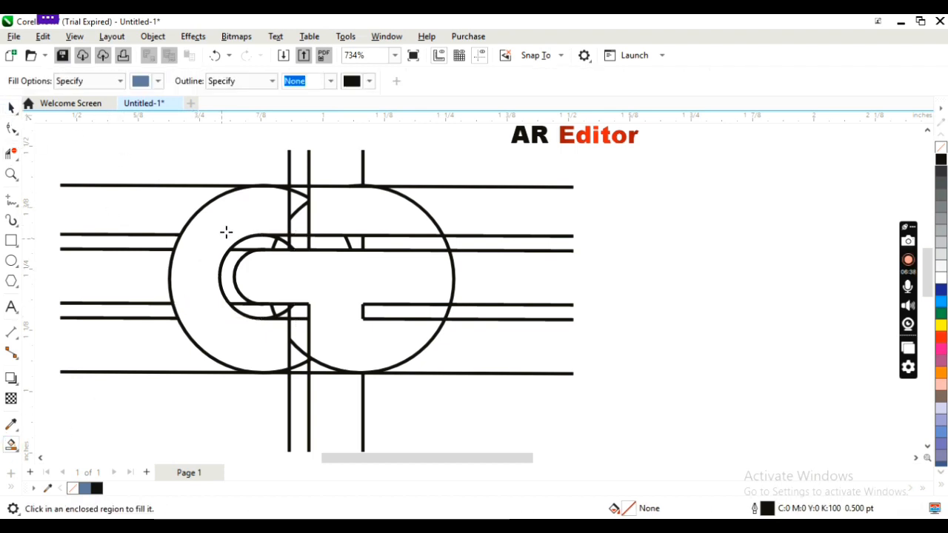
{"action": "left_click", "coordinate": [228, 230]}
{"action": "left_click", "coordinate": [334, 212]}
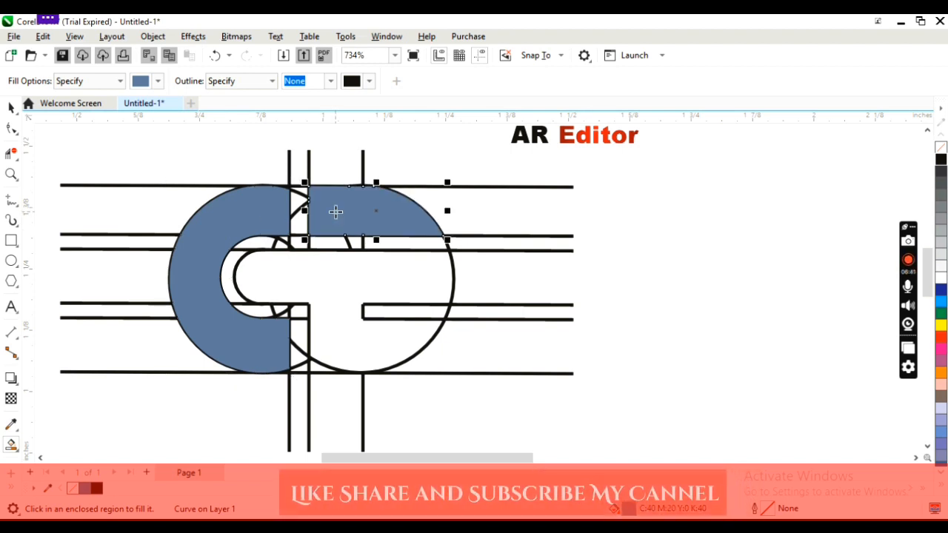
{"action": "left_click", "coordinate": [343, 309]}
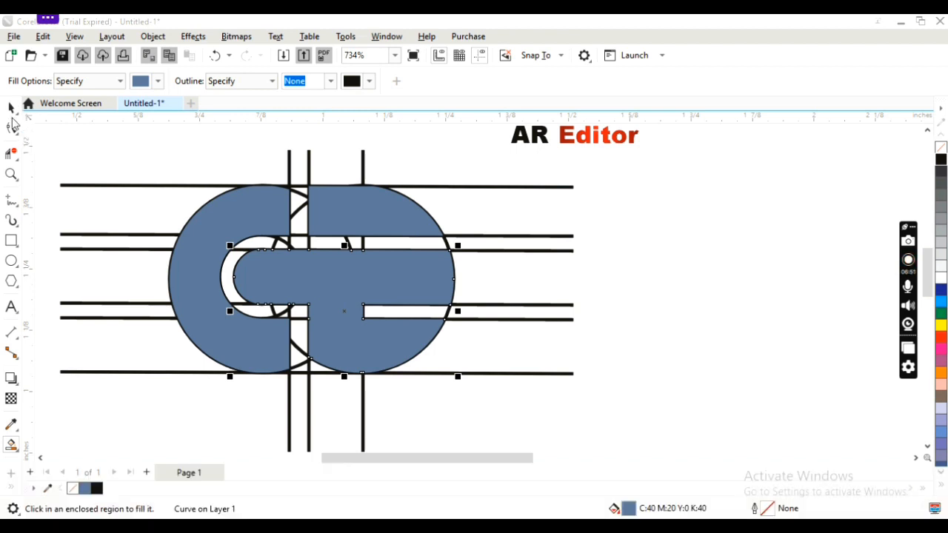
Step: Move the three filled shapes together onto the empty area right of the construction lines and scale them to 69.6%
{"action": "left_click", "coordinate": [11, 109]}
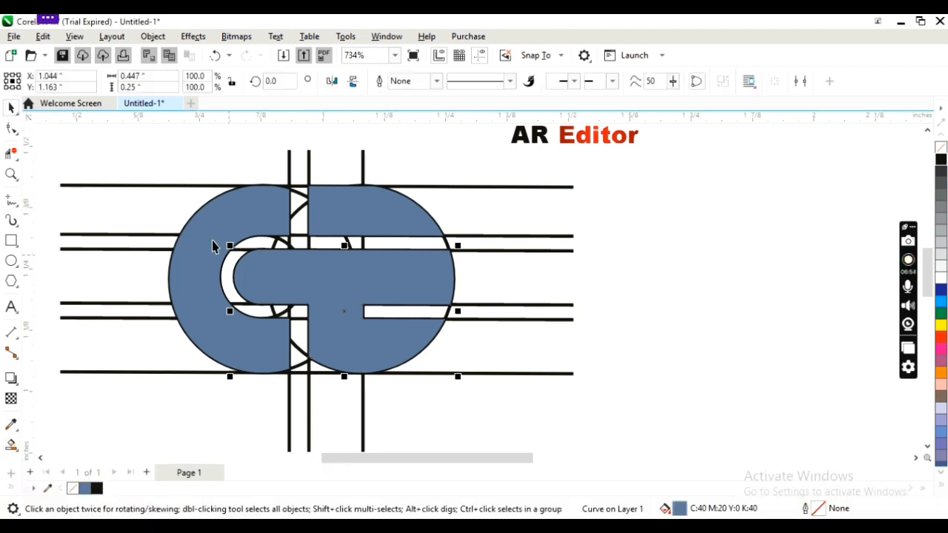
{"action": "left_click", "coordinate": [257, 270]}
{"action": "left_click", "coordinate": [326, 277], "text": "shift"}
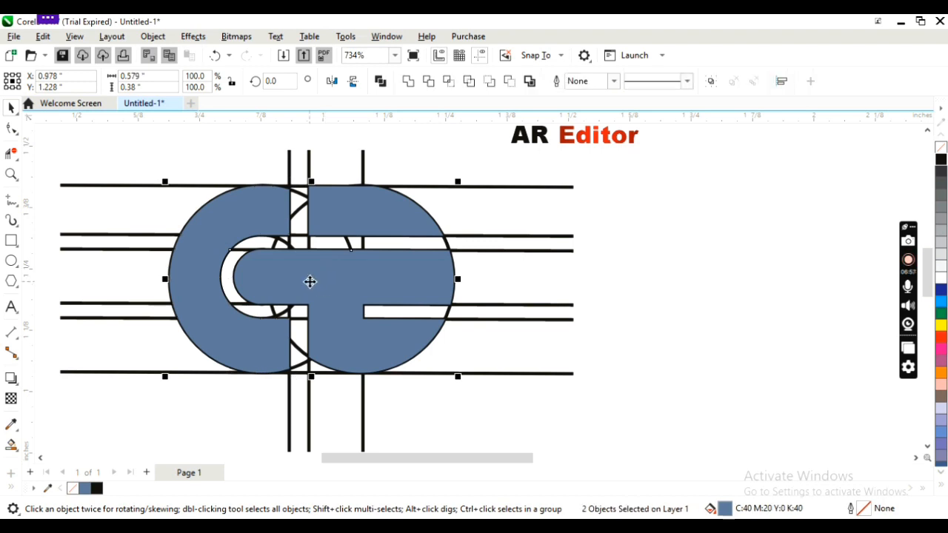
{"action": "left_click_drag", "start_coordinate": [311, 277], "coordinate": [701, 290]}
{"action": "key", "text": "ctrl+z"}
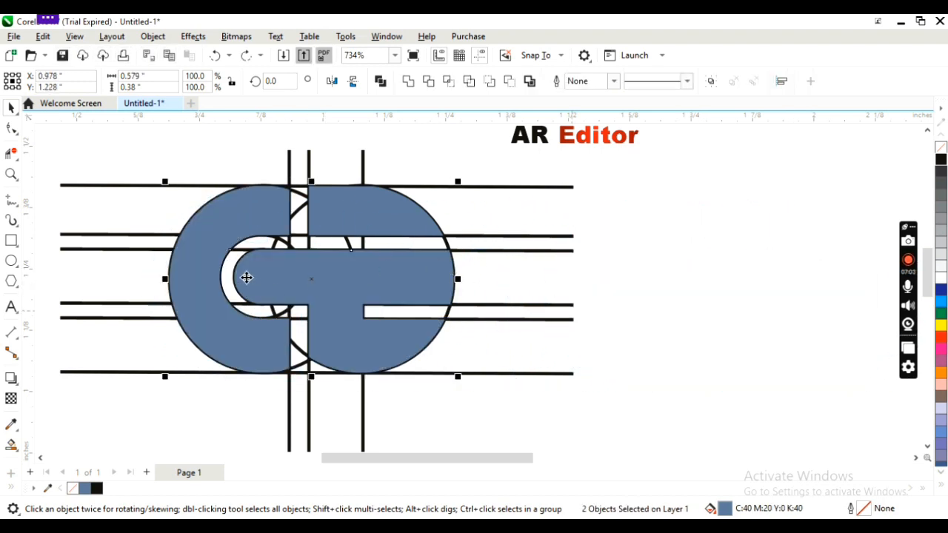
{"action": "left_click", "coordinate": [360, 213], "text": "shift"}
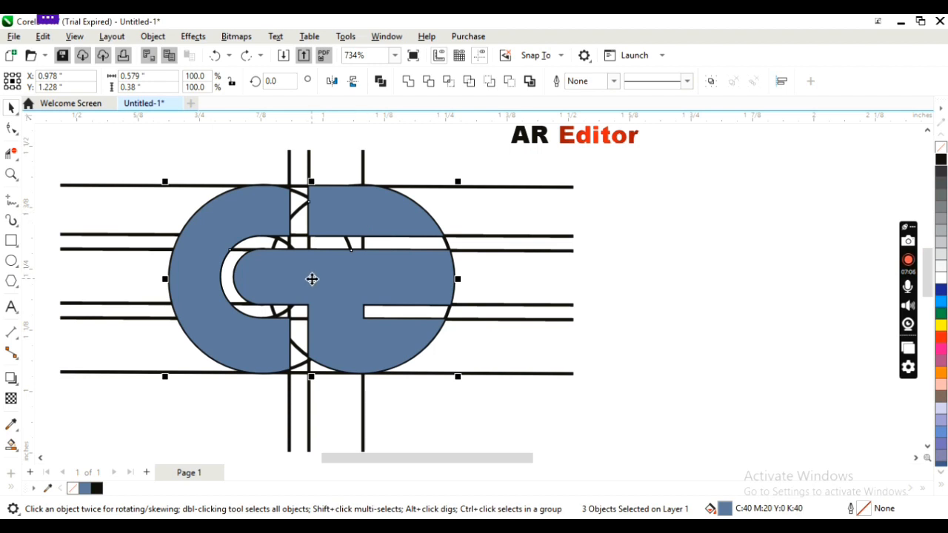
{"action": "left_click_drag", "start_coordinate": [312, 280], "coordinate": [725, 280]}
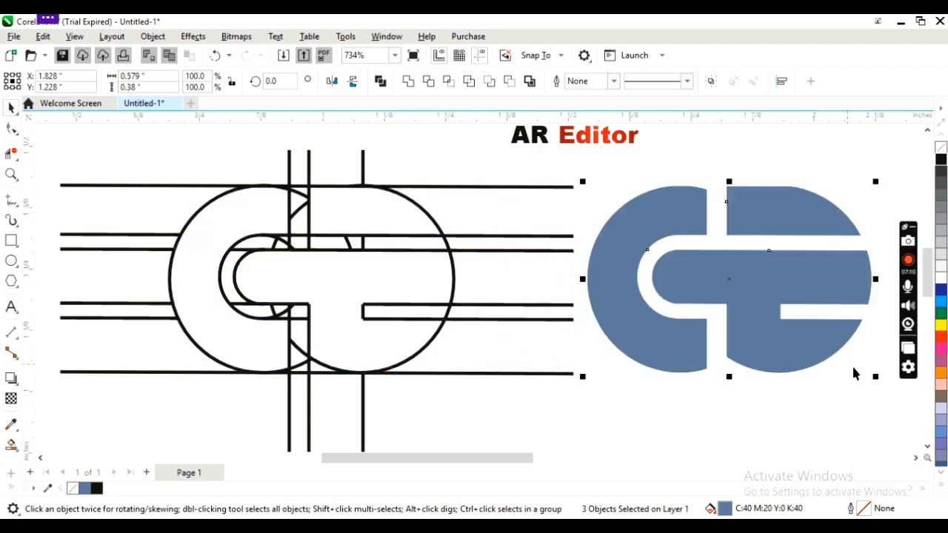
{"action": "left_click_drag", "start_coordinate": [875, 379], "coordinate": [789, 320]}
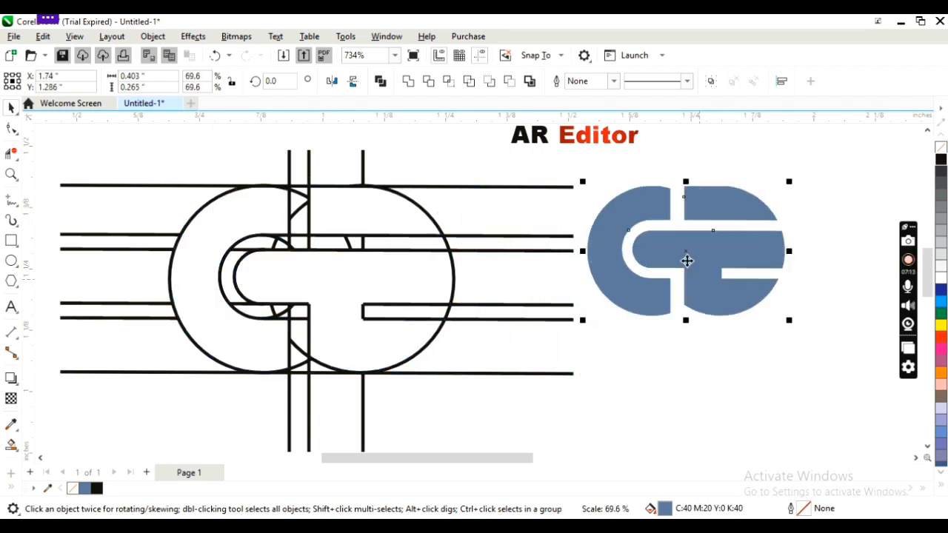
Step: Delete all the construction lines, circles and leftover arcs, keeping only the filled shapes
{"action": "left_click", "coordinate": [261, 186]}
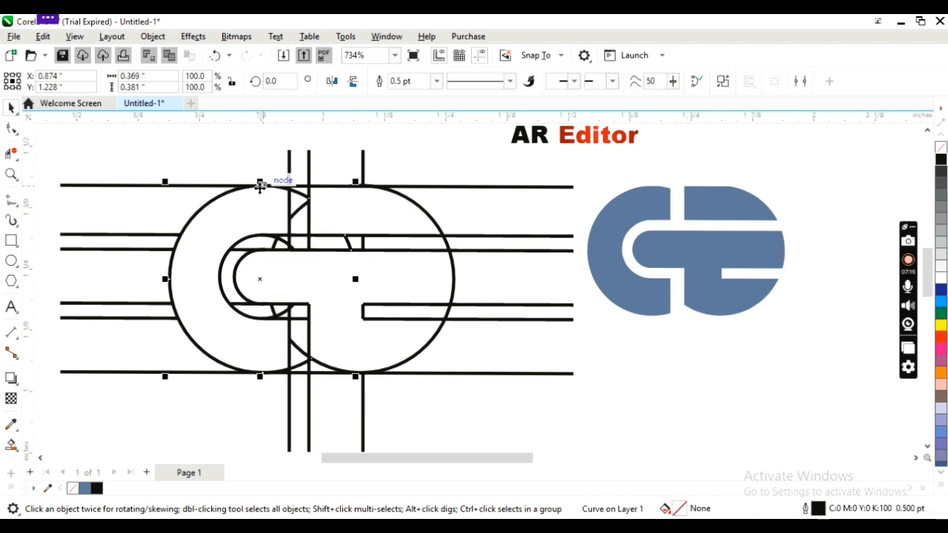
{"action": "key", "text": "Delete"}
{"action": "left_click", "coordinate": [289, 175]}
{"action": "key", "text": "Delete"}
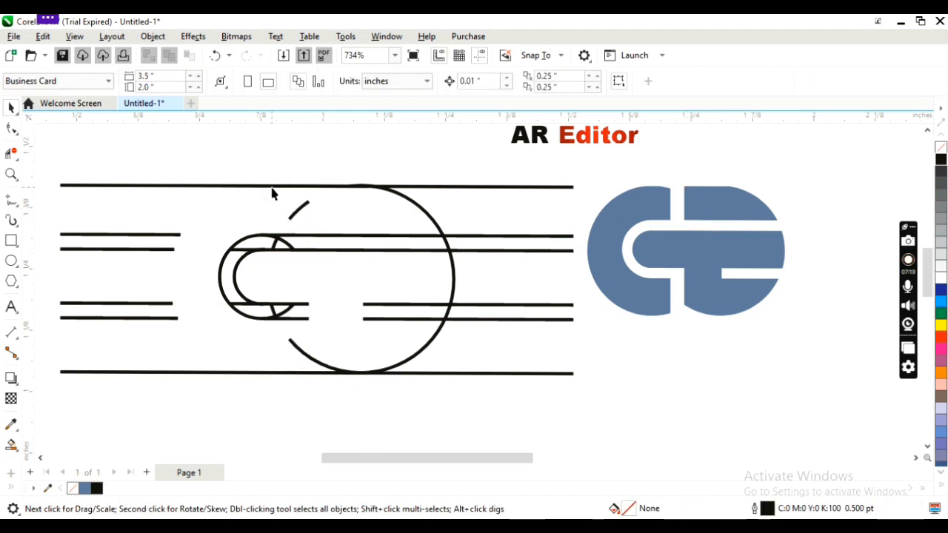
{"action": "left_click", "coordinate": [271, 186]}
{"action": "key", "text": "Delete"}
{"action": "left_click", "coordinate": [263, 239]}
{"action": "key", "text": "Delete"}
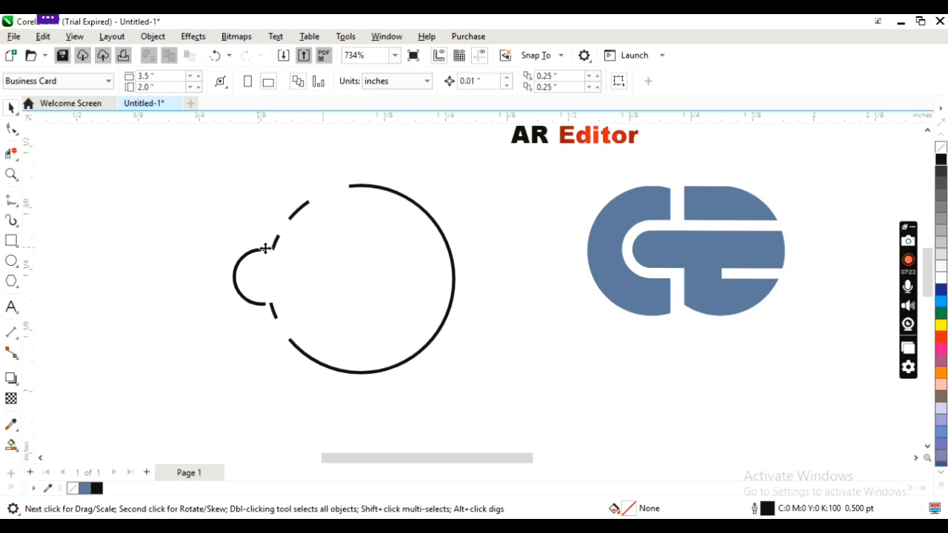
{"action": "left_click", "coordinate": [265, 248]}
{"action": "key", "text": "Delete"}
{"action": "left_click", "coordinate": [297, 211]}
{"action": "key", "text": "Delete"}
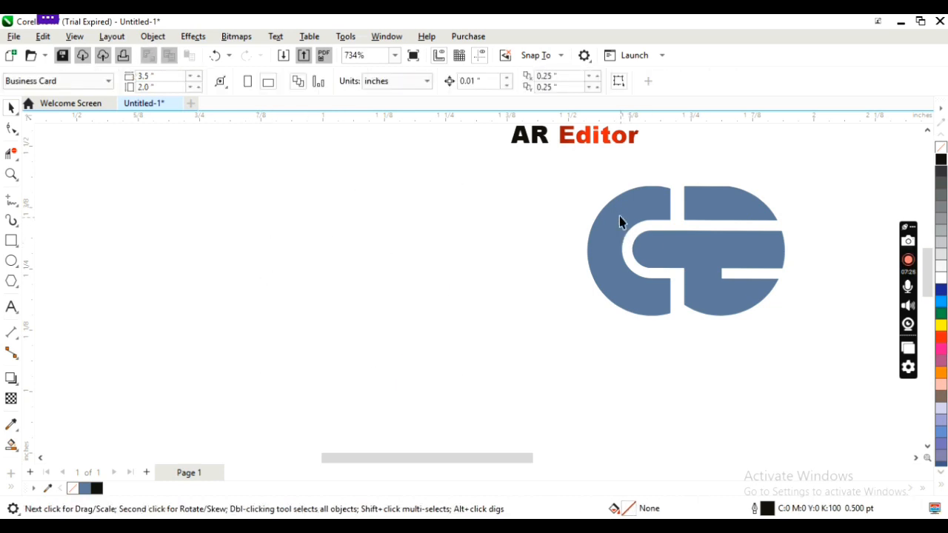
Step: Group the three filled logo shapes into one object
{"action": "left_click_drag", "start_coordinate": [798, 374], "coordinate": [797, 374]}
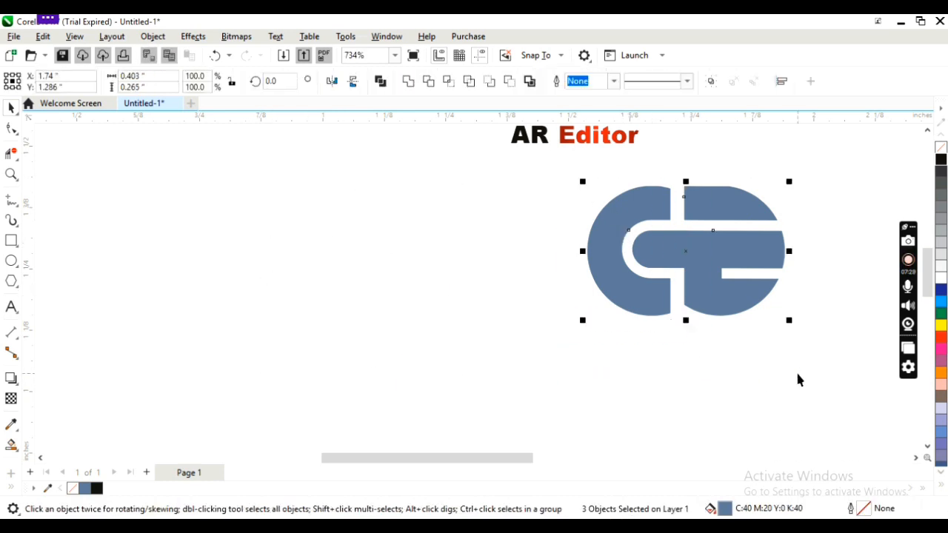
{"action": "key", "text": "ctrl+g"}
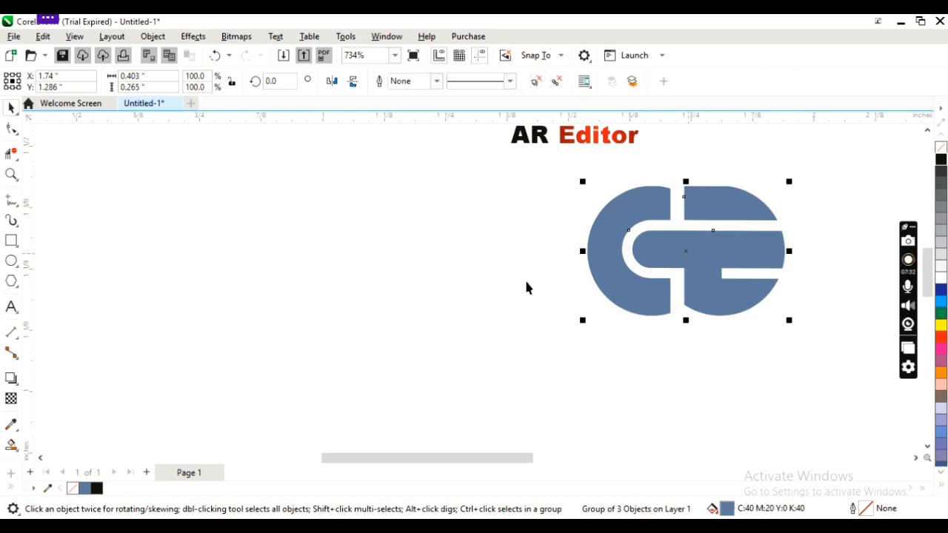
{"action": "left_click", "coordinate": [527, 286]}
Step: Move the grouped logo into the area cleared of construction lines and scale it to 73.2%
{"action": "left_click", "coordinate": [673, 254]}
{"action": "left_click_drag", "start_coordinate": [686, 250], "coordinate": [244, 252]}
{"action": "left_click_drag", "start_coordinate": [342, 319], "coordinate": [288, 284]}
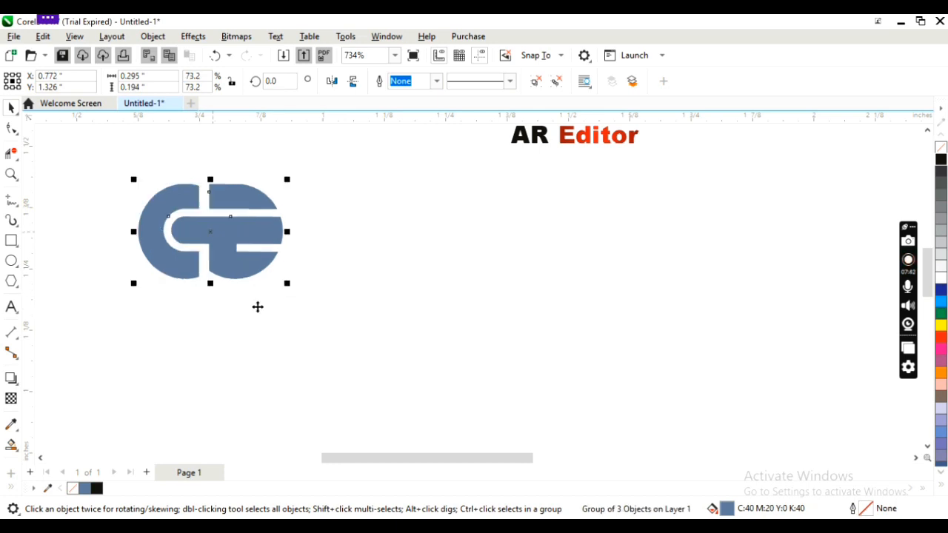
Step: Ungroup the logo into its three separate shapes
{"action": "left_click", "coordinate": [155, 37]}
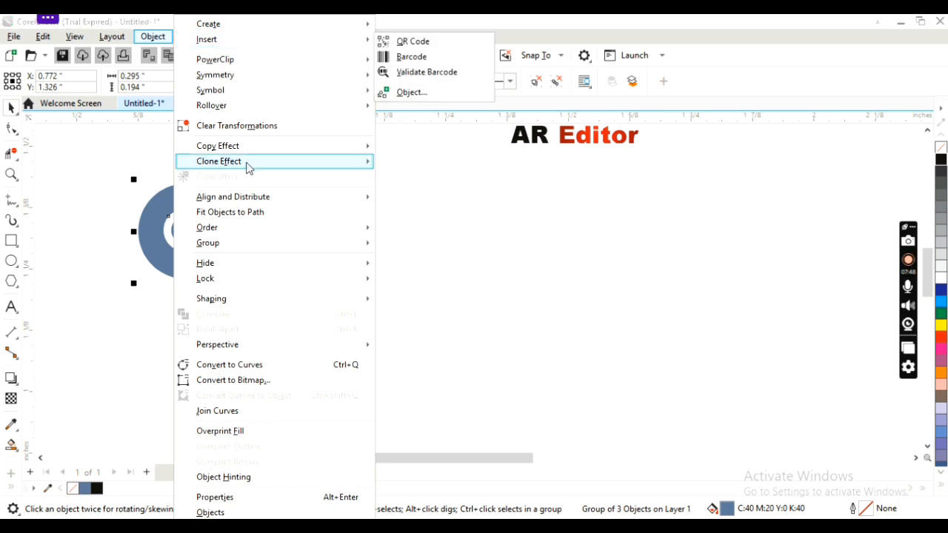
{"action": "mouse_move", "coordinate": [215, 246]}
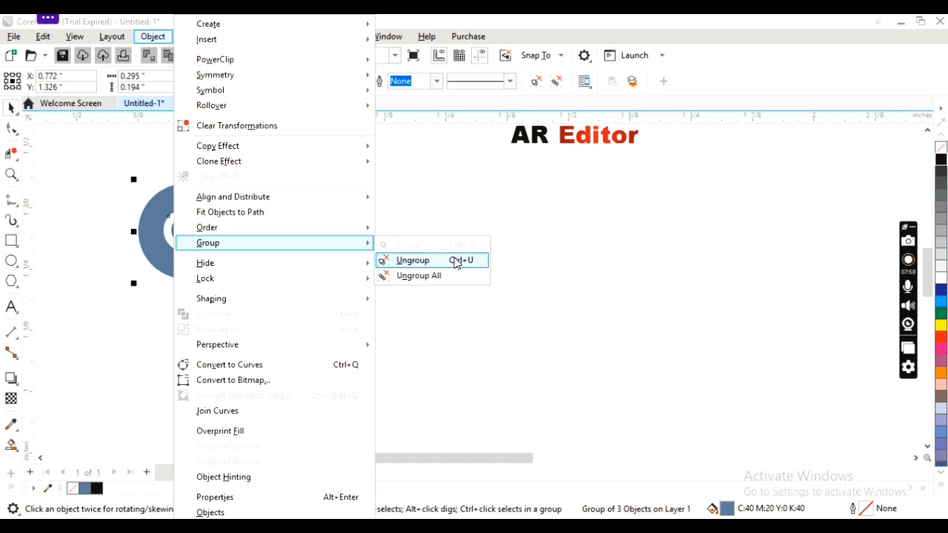
{"action": "left_click", "coordinate": [425, 261]}
{"action": "left_click", "coordinate": [231, 247]}
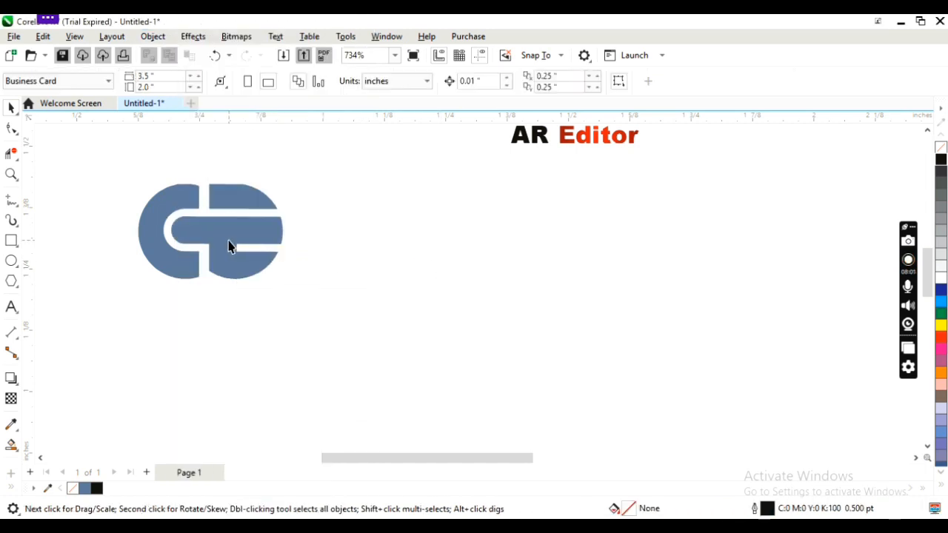
Step: Try moving the lower-right, upper-right and left logo pieces away one at a time, undoing each move
{"action": "left_click_drag", "start_coordinate": [234, 249], "coordinate": [340, 303]}
{"action": "key", "text": "ctrl+z"}
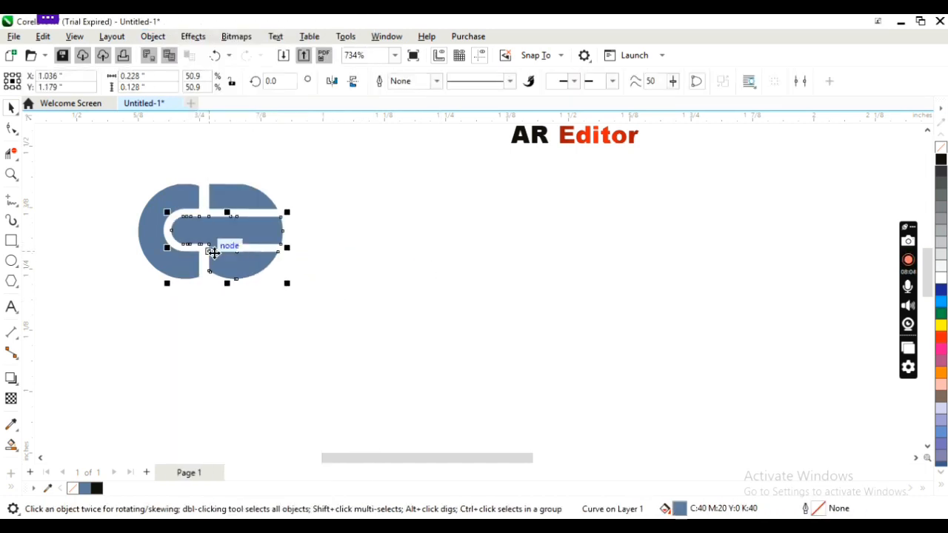
{"action": "left_click_drag", "start_coordinate": [223, 204], "coordinate": [339, 163]}
{"action": "key", "text": "ctrl+z"}
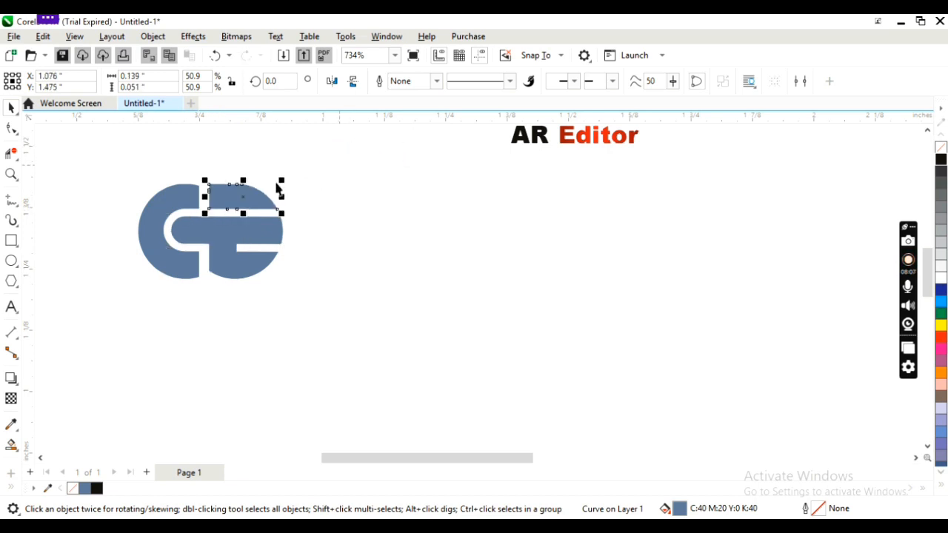
{"action": "left_click_drag", "start_coordinate": [141, 207], "coordinate": [74, 208]}
{"action": "key", "text": "ctrl+z"}
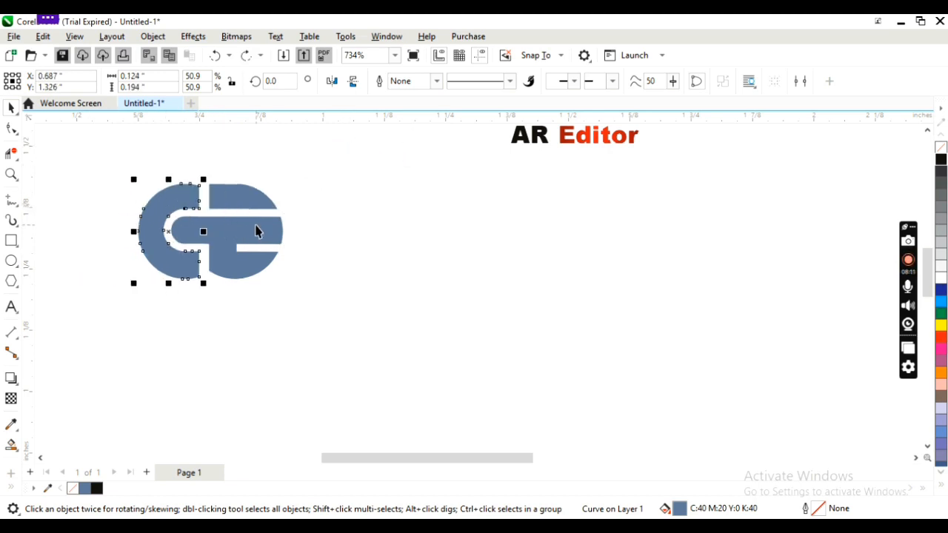
Step: Select all three logo pieces and group them again
{"action": "left_click_drag", "start_coordinate": [87, 153], "coordinate": [309, 307]}
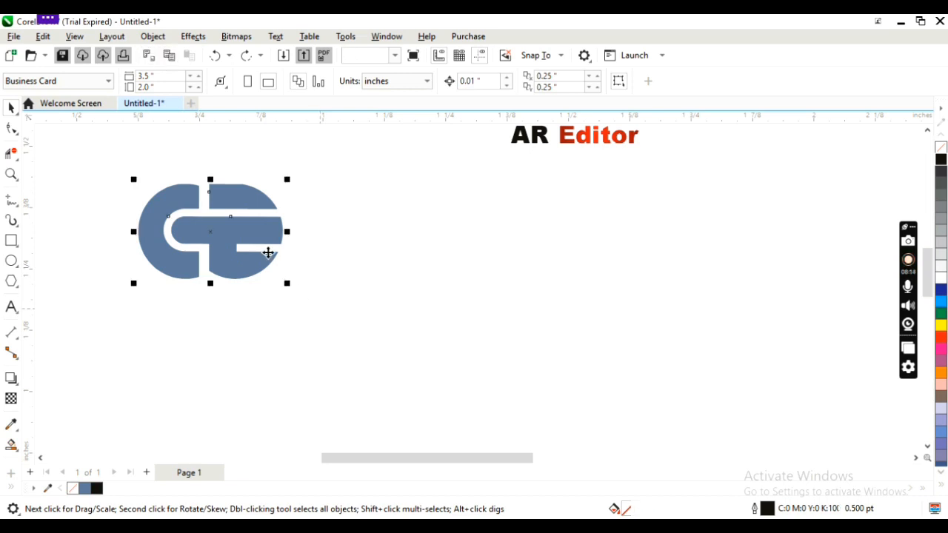
{"action": "left_click", "coordinate": [165, 35]}
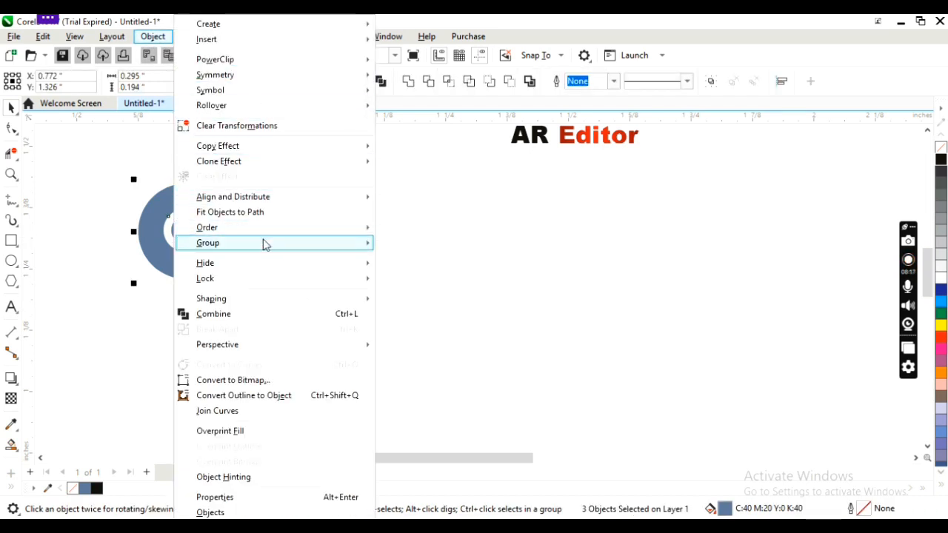
{"action": "mouse_move", "coordinate": [302, 246]}
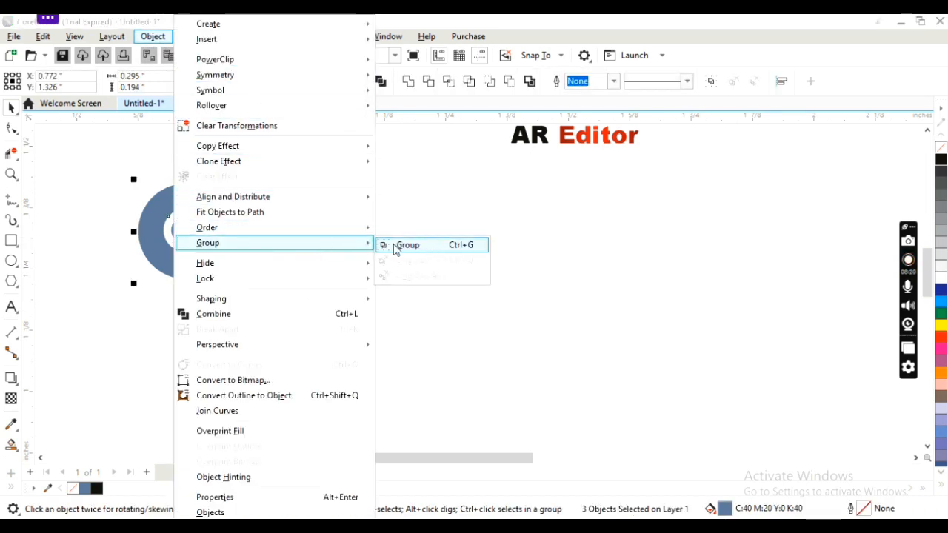
{"action": "left_click", "coordinate": [434, 251]}
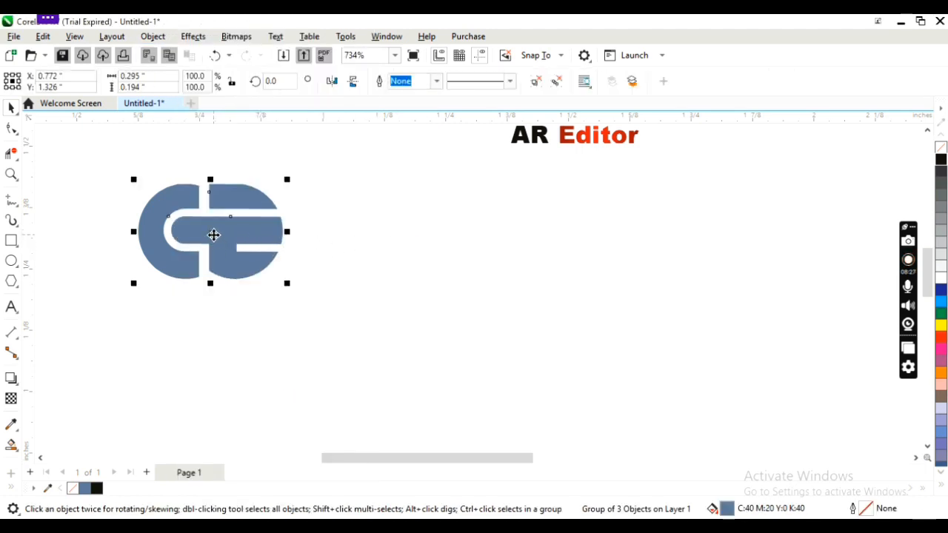
Step: Move the grouped logo up and to the left on the canvas and shrink it slightly
{"action": "left_click_drag", "start_coordinate": [213, 235], "coordinate": [150, 192]}
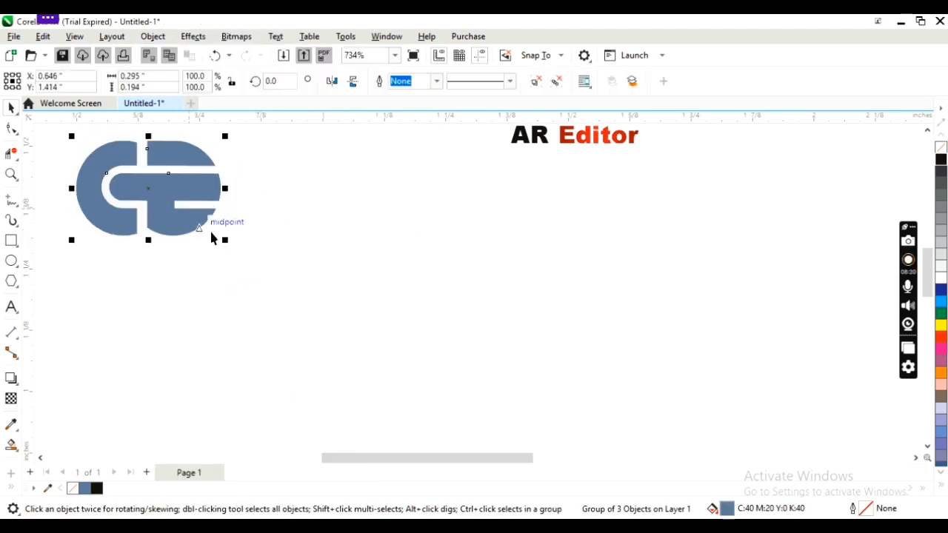
{"action": "left_click_drag", "start_coordinate": [224, 239], "coordinate": [215, 237]}
{"action": "left_click", "coordinate": [166, 315]}
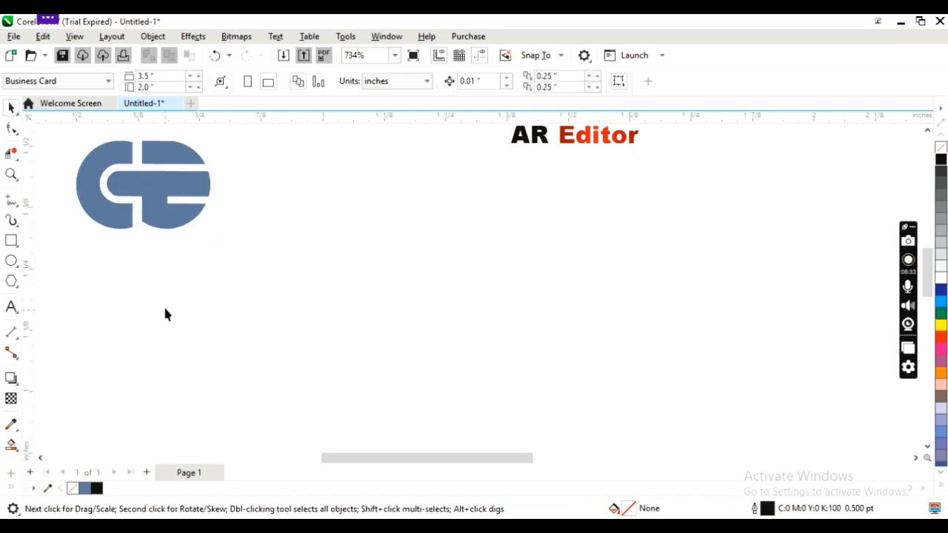
Step: Shrink the grouped logo to about 0.211 by 0.139 inches and fill it with black
{"action": "left_click", "coordinate": [192, 219]}
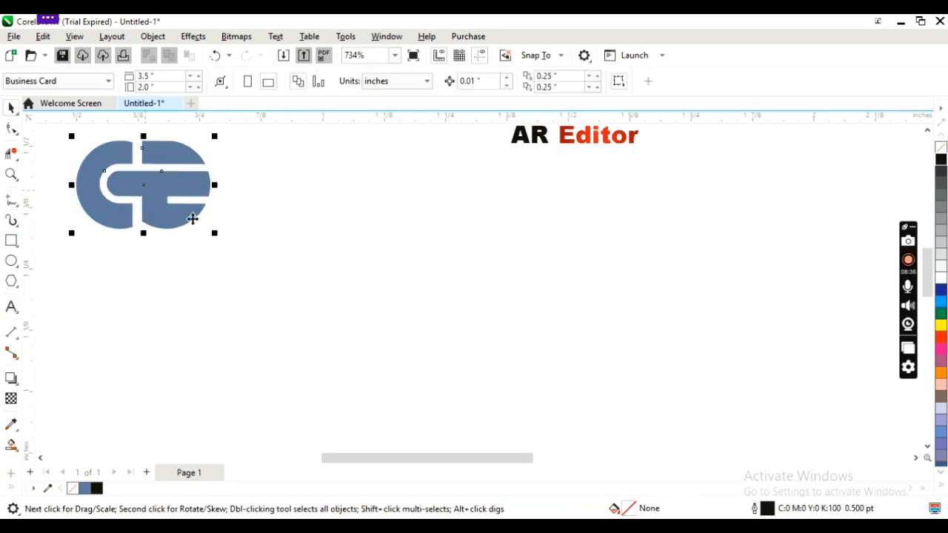
{"action": "left_click_drag", "start_coordinate": [215, 233], "coordinate": [184, 214]}
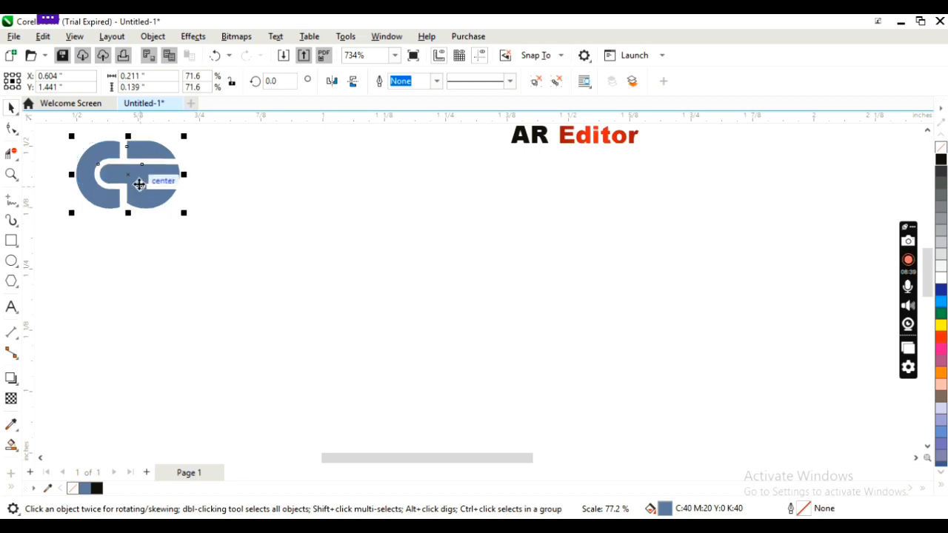
{"action": "left_click", "coordinate": [941, 161]}
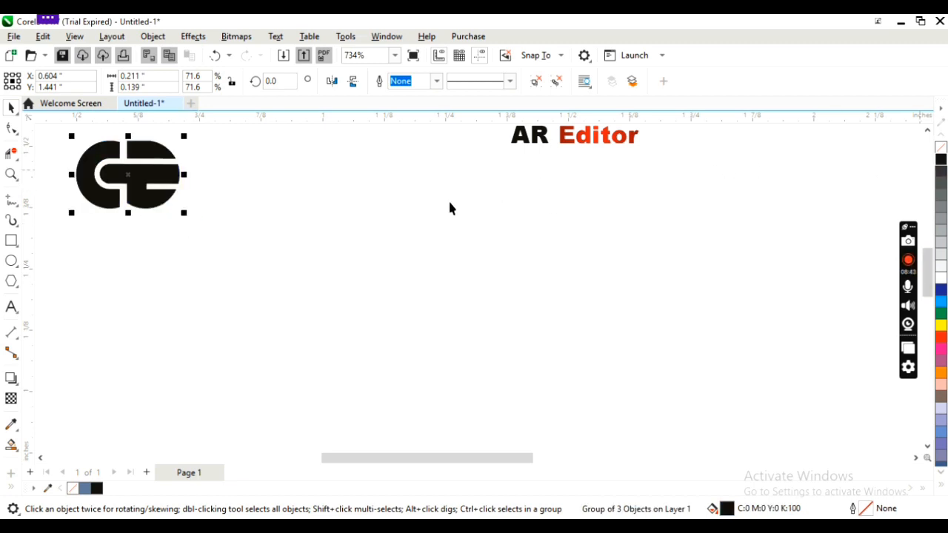
{"action": "left_click", "coordinate": [393, 234]}
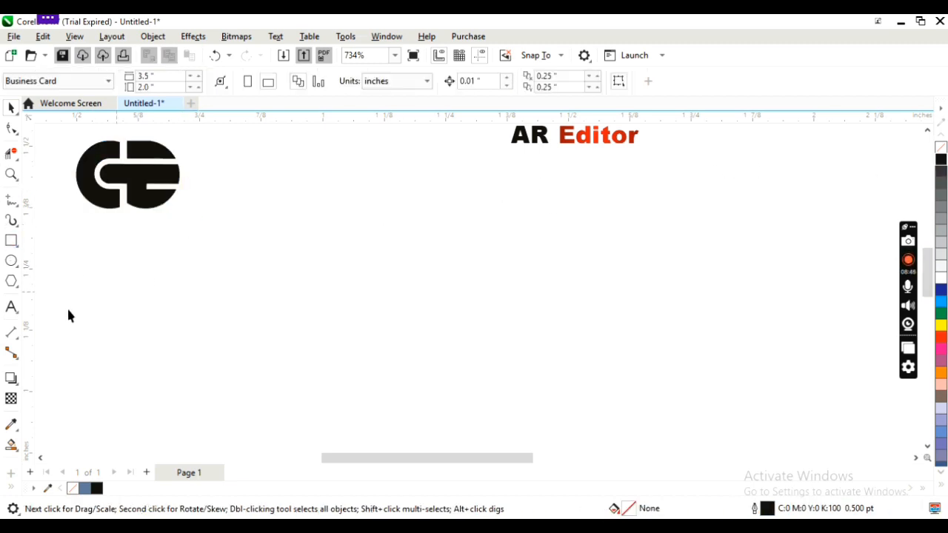
Step: Draw a straight vertical freehand line about 0.522 inches long between the logo and the AR Editor text
{"action": "left_click", "coordinate": [11, 201]}
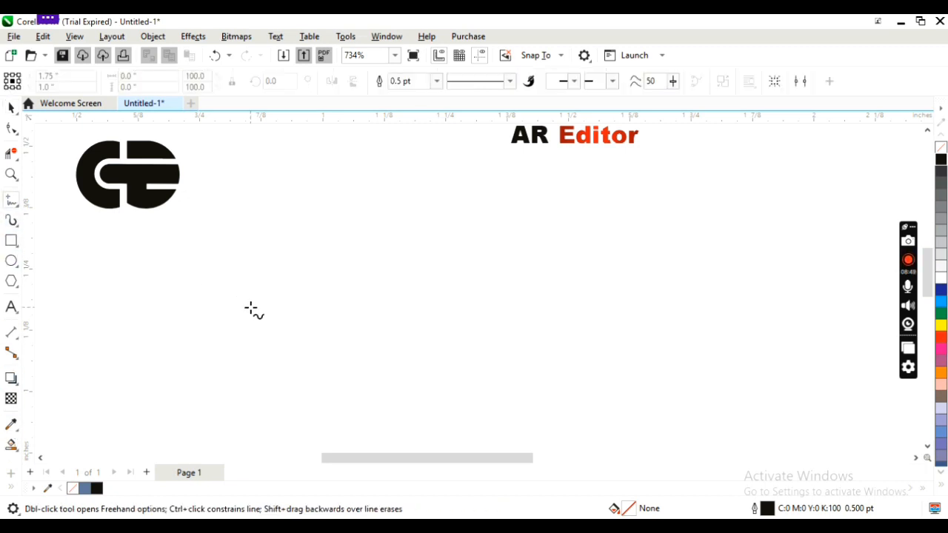
{"action": "left_click", "coordinate": [301, 171]}
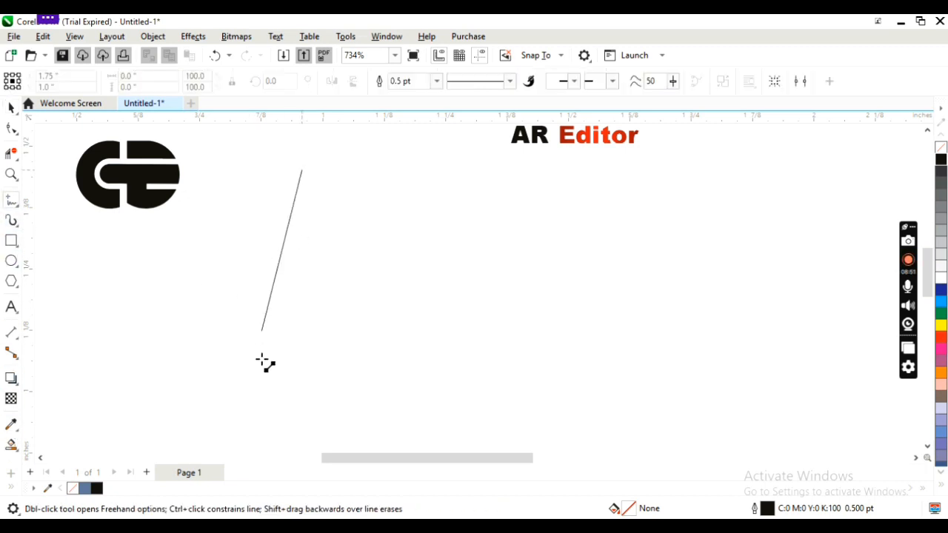
{"action": "left_click", "coordinate": [303, 428]}
Step: Duplicate the vertical line, align the copy with the original and offset it 0.03 inches to the right
{"action": "key", "text": "ctrl+d"}
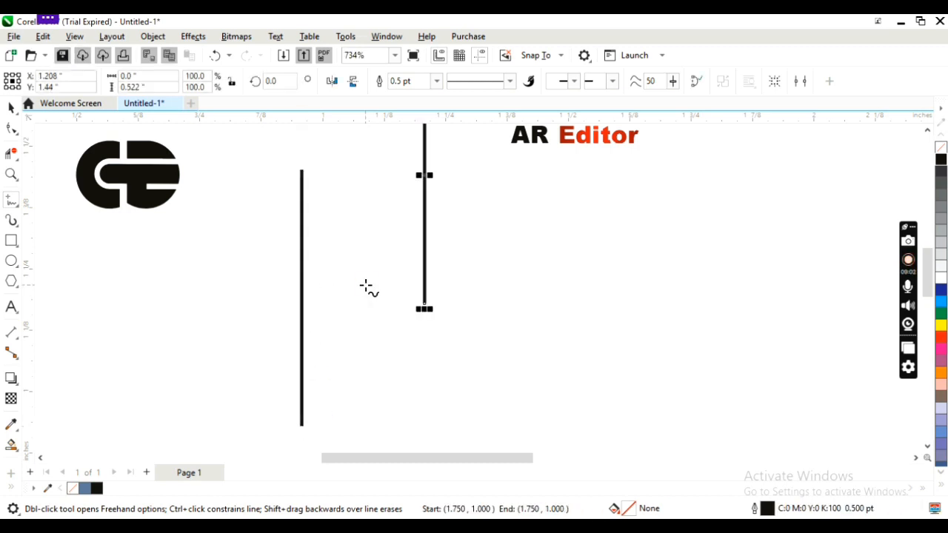
{"action": "key", "text": "space"}
{"action": "left_click_drag", "start_coordinate": [275, 286], "coordinate": [302, 299]}
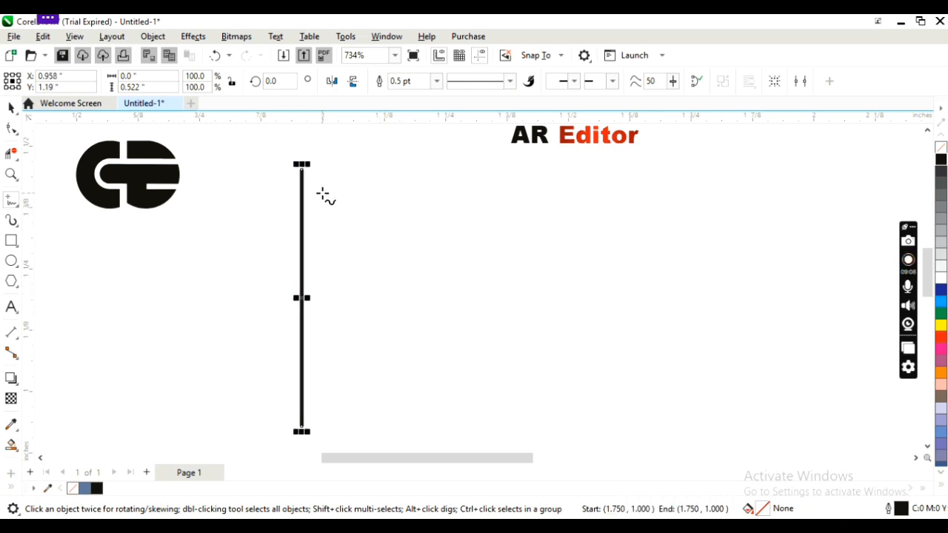
{"action": "key", "text": "Right"}
{"action": "key", "text": "Right"}
{"action": "key", "text": "Right"}
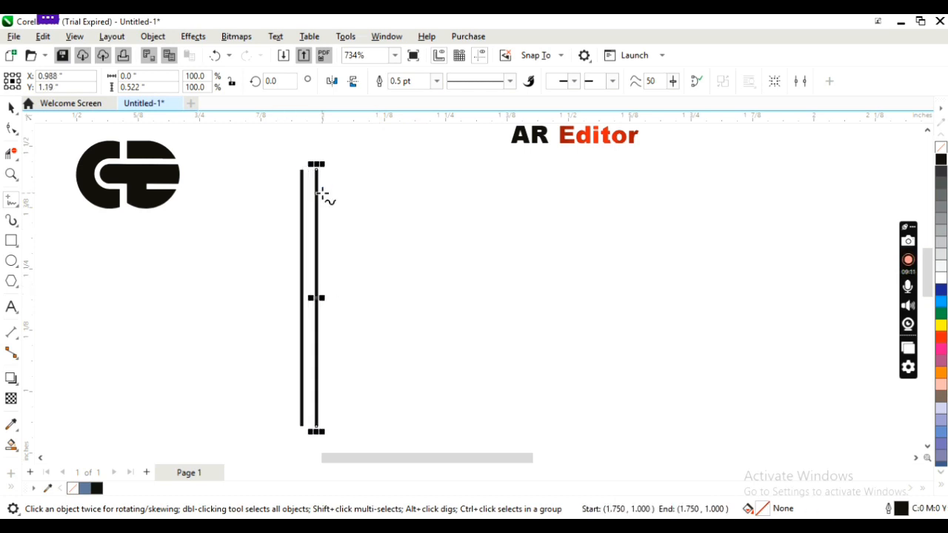
Step: Add a third vertical line as a copy 0.08 inches to the right of the second and deselect it
{"action": "key", "text": "Right"}
{"action": "key", "text": "Right"}
{"action": "key", "text": "Right"}
{"action": "key", "text": "Right"}
{"action": "key", "text": "Right"}
{"action": "key", "text": "Right"}
{"action": "key", "text": "Right"}
{"action": "key", "text": "Right"}
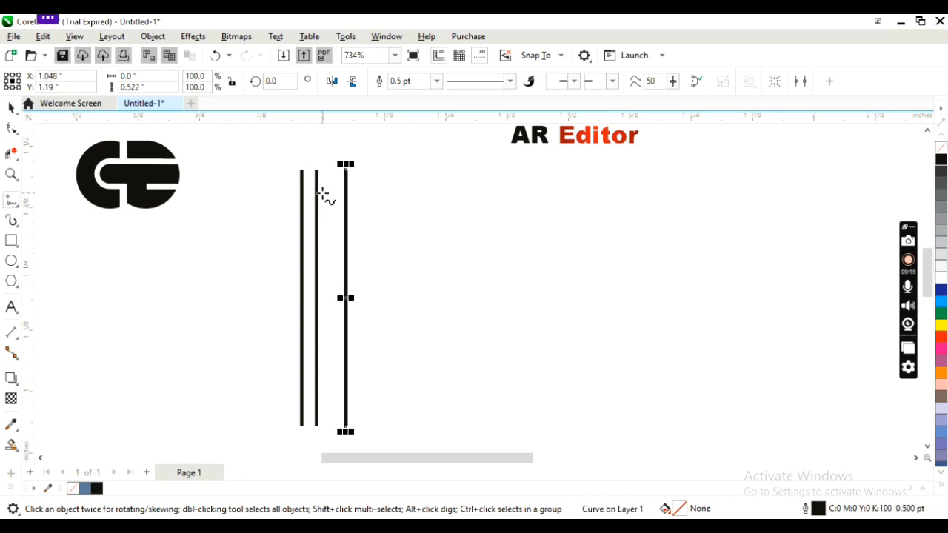
{"action": "left_click", "coordinate": [11, 115]}
{"action": "left_click", "coordinate": [259, 178]}
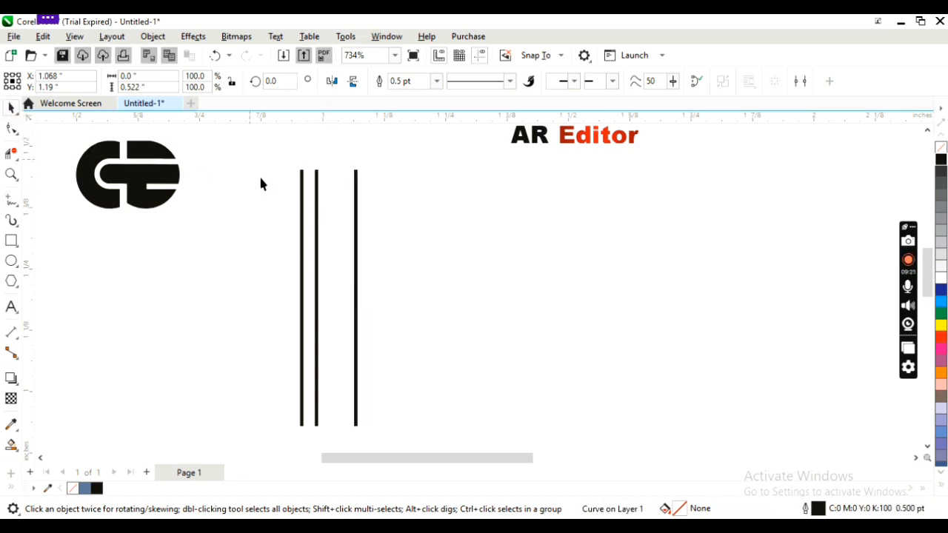
Step: Select the three vertical lines, stretch them to about 0.599 inches tall and move them right to about X 1.091 inches
{"action": "left_click_drag", "start_coordinate": [395, 419], "coordinate": [395, 416]}
{"action": "mouse_move", "coordinate": [328, 163]}
{"action": "left_mouse_down"}
{"action": "mouse_move", "coordinate": [328, 140]}
{"action": "mouse_move", "coordinate": [328, 165]}
{"action": "left_mouse_up"}
{"action": "left_click_drag", "start_coordinate": [330, 433], "coordinate": [331, 445]}
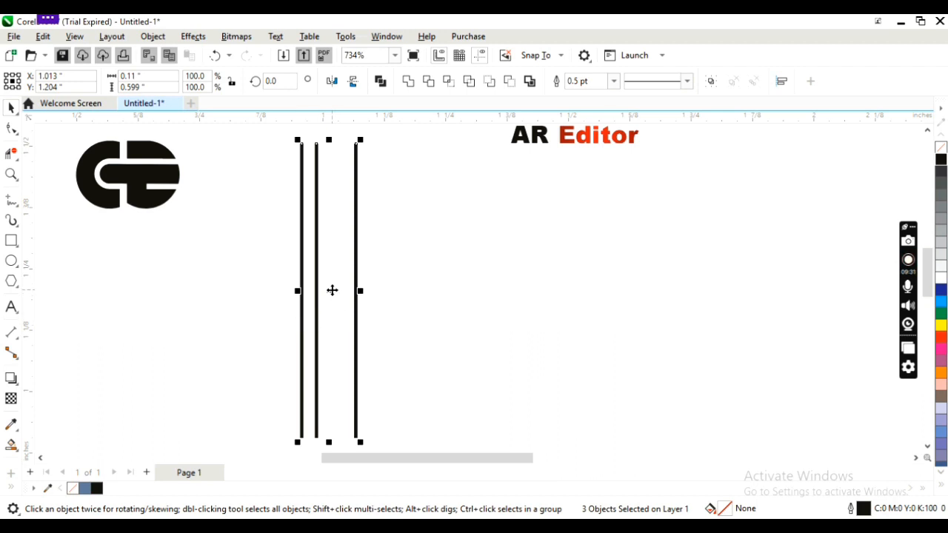
{"action": "left_click_drag", "start_coordinate": [332, 290], "coordinate": [377, 293]}
{"action": "key", "text": "Left"}
{"action": "key", "text": "Left"}
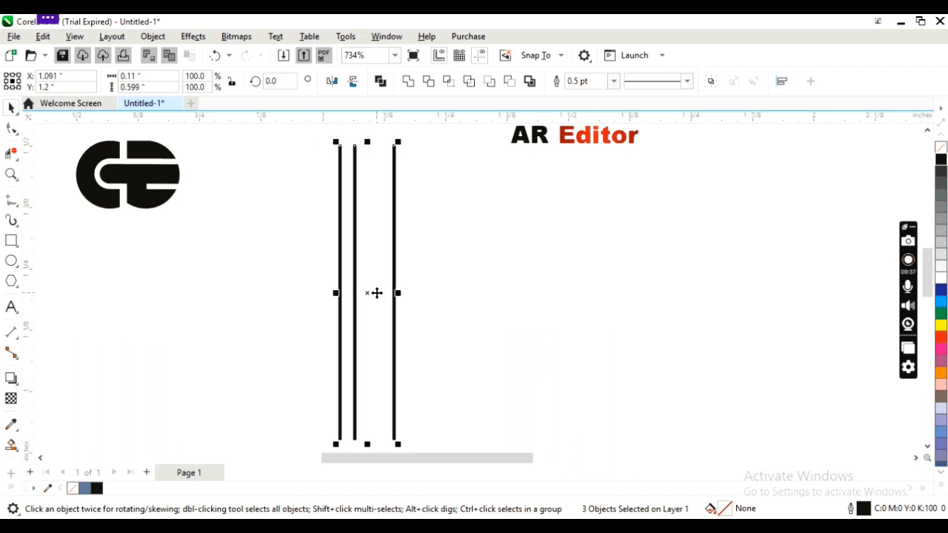
{"action": "left_click", "coordinate": [78, 346]}
{"action": "left_click", "coordinate": [11, 200]}
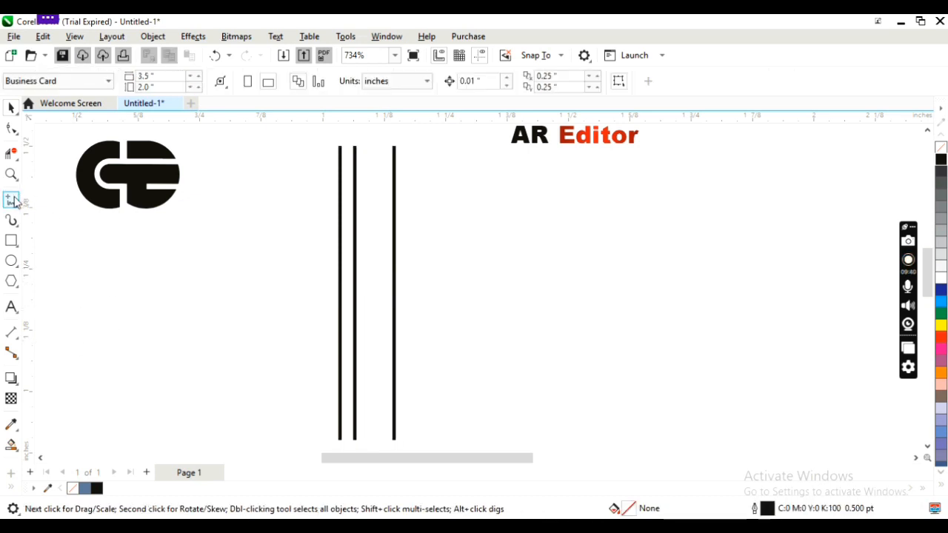
{"action": "left_click", "coordinate": [129, 185]}
{"action": "left_click", "coordinate": [152, 275]}
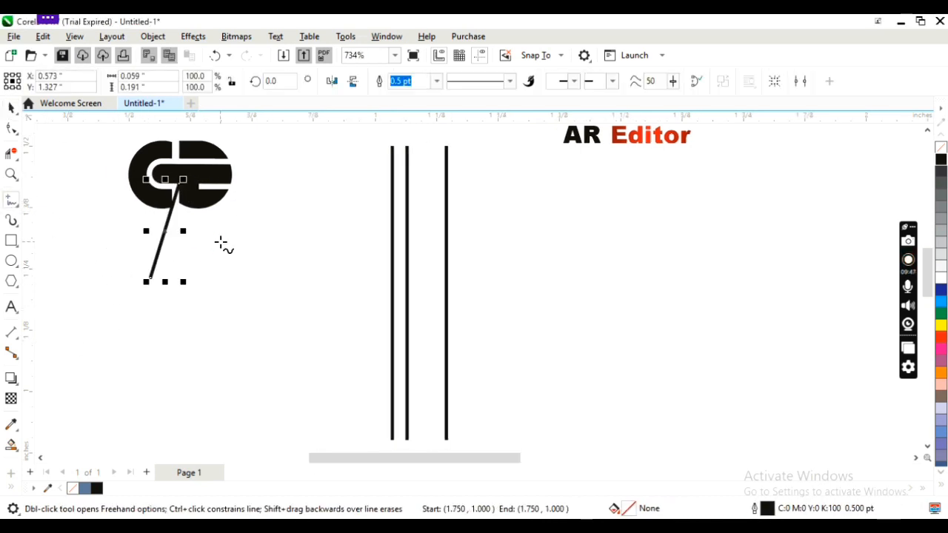
{"action": "key", "text": "Delete"}
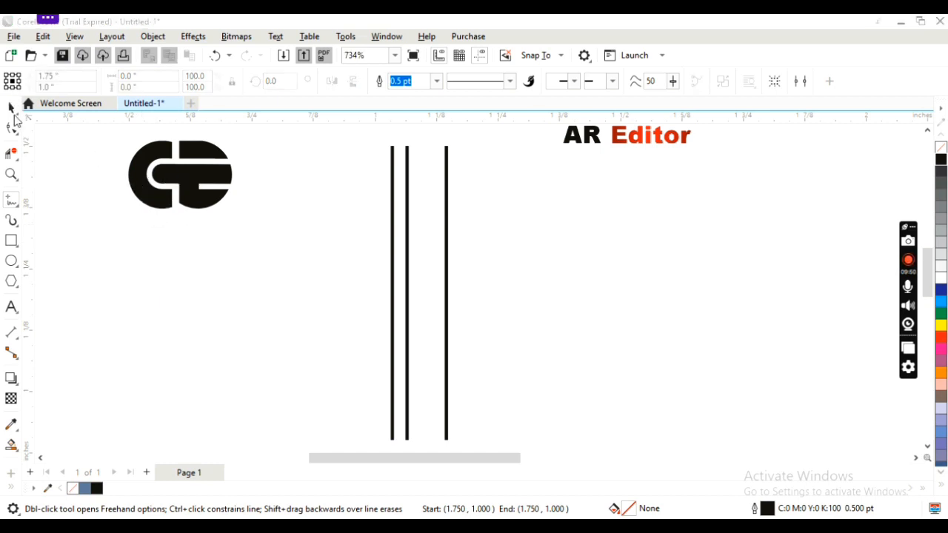
Step: Move the grouped black logo across the page to the right of the AR Editor text
{"action": "left_click", "coordinate": [11, 108]}
{"action": "left_click", "coordinate": [174, 177]}
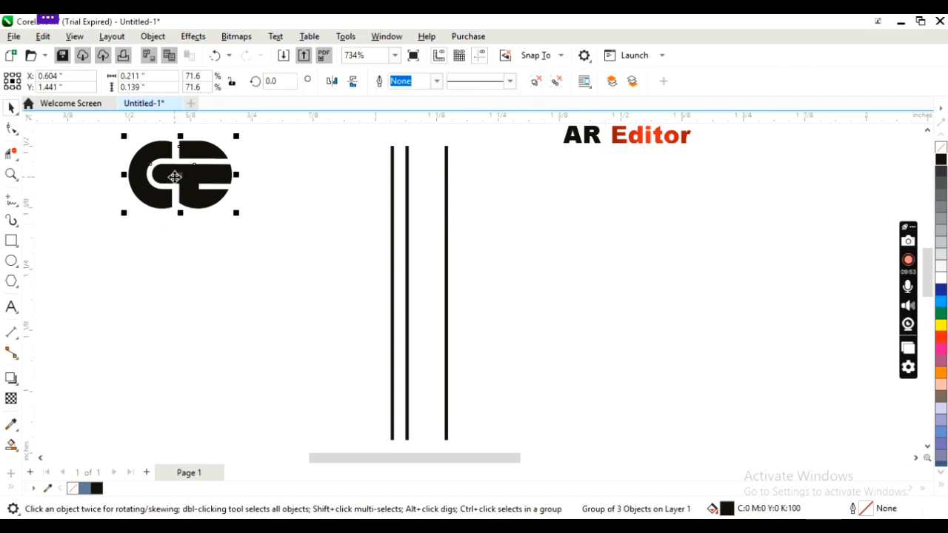
{"action": "left_click_drag", "start_coordinate": [180, 174], "coordinate": [791, 174]}
{"action": "mouse_move", "coordinate": [496, 458]}
{"action": "left_mouse_down"}
{"action": "mouse_move", "coordinate": [533, 467]}
{"action": "mouse_move", "coordinate": [525, 468]}
{"action": "left_mouse_up"}
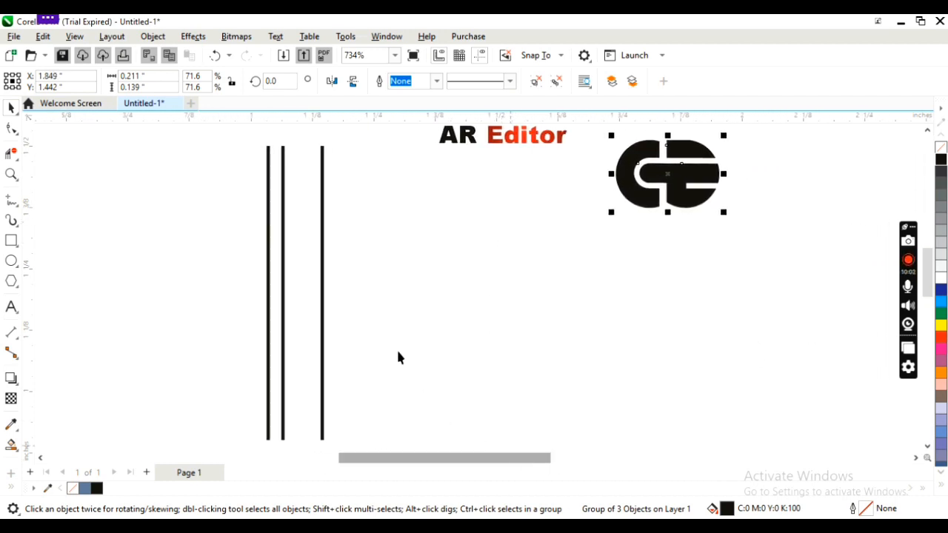
Step: Draw a horizontal line about 0.62 inches long across the tops of the vertical lines and raise it to Y 1.446 inches
{"action": "left_click", "coordinate": [11, 200]}
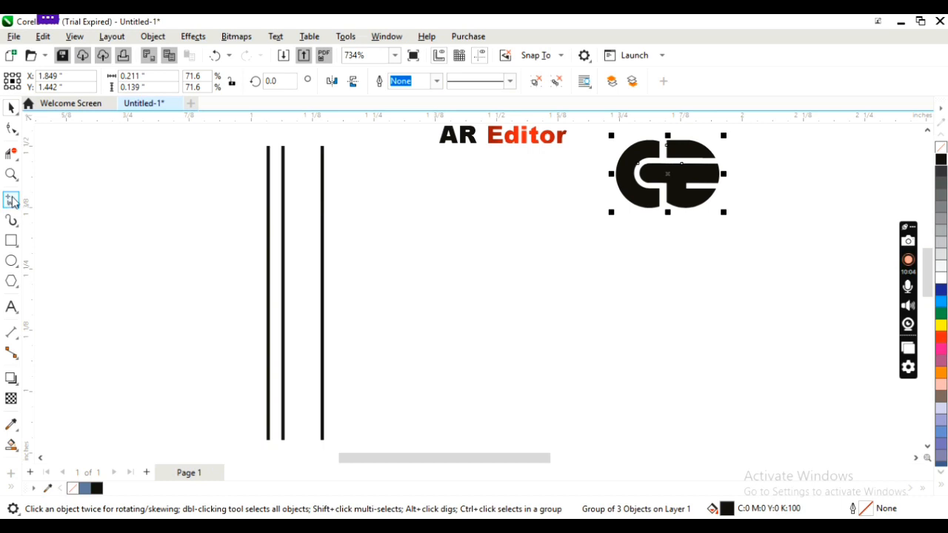
{"action": "left_click", "coordinate": [152, 181]}
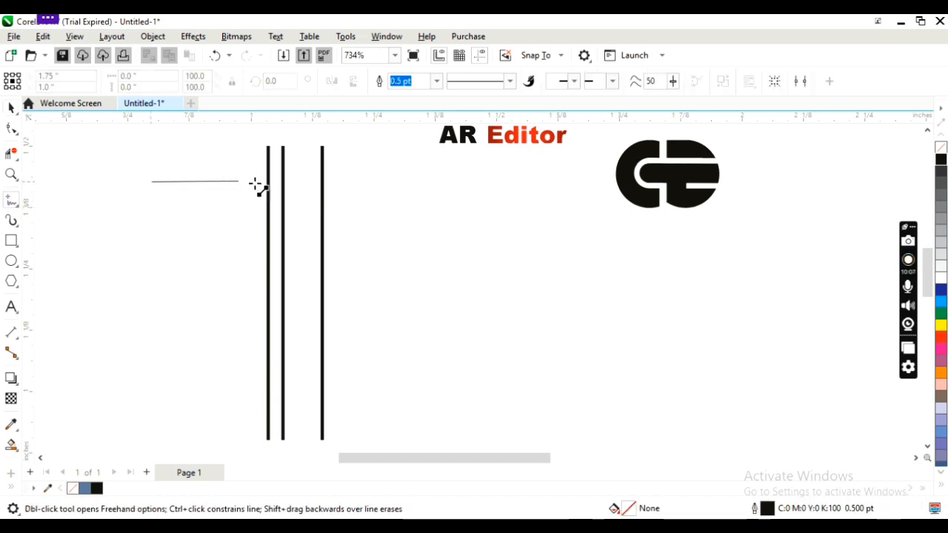
{"action": "left_click", "coordinate": [459, 183]}
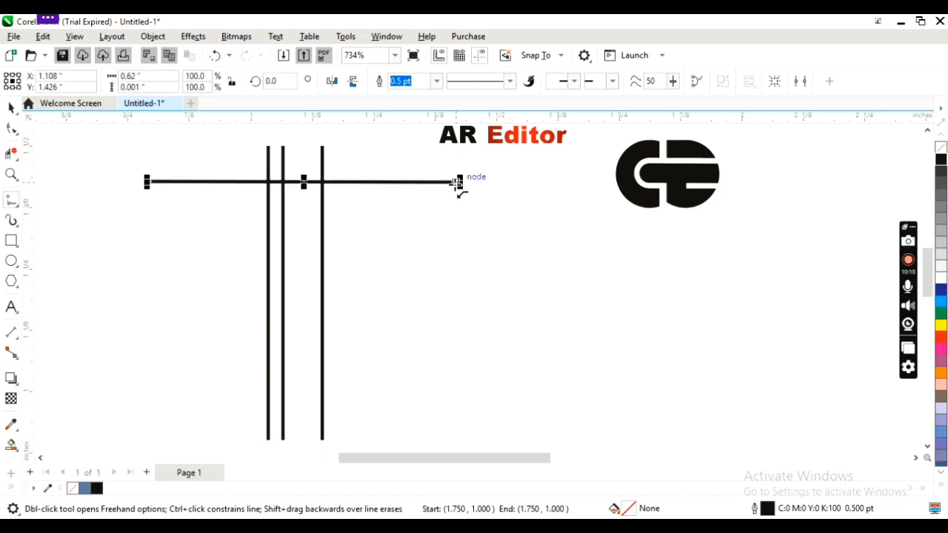
{"action": "key", "text": "Up"}
{"action": "key", "text": "Up"}
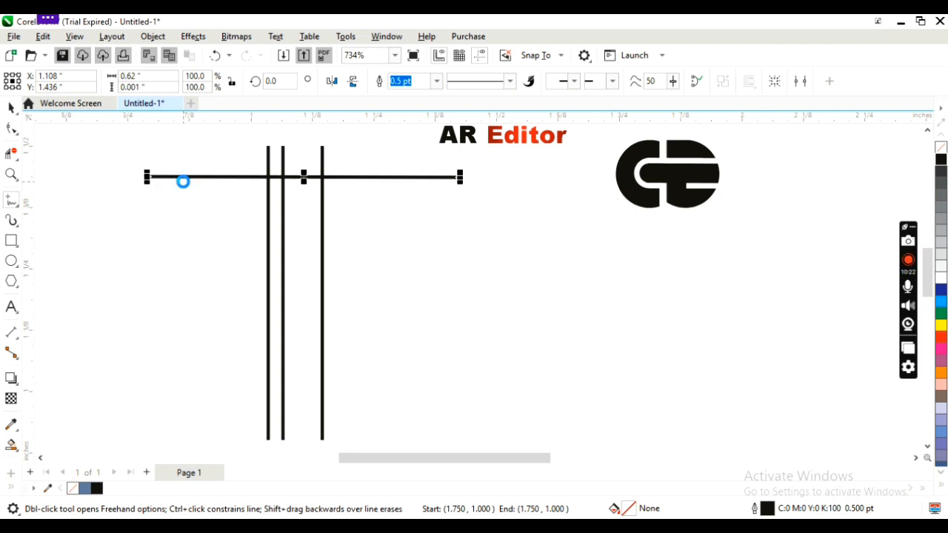
Step: Duplicate the horizontal line and place the copy exactly over the original
{"action": "left_click", "coordinate": [12, 110]}
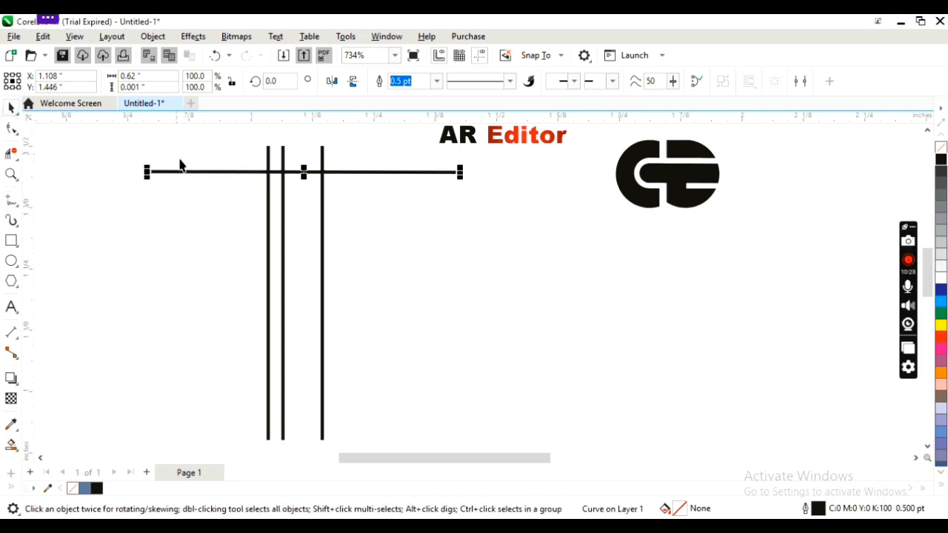
{"action": "key", "text": "ctrl+d"}
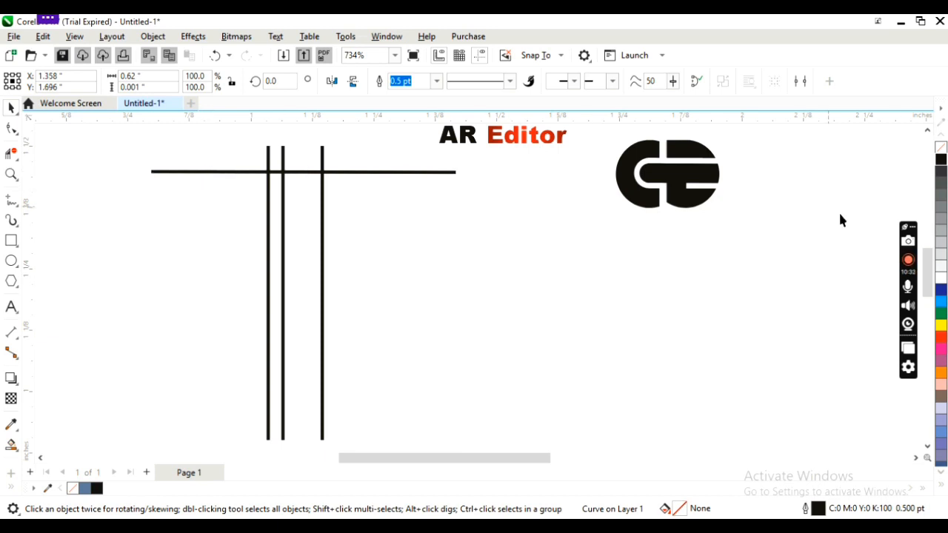
{"action": "scroll", "coordinate": [576, 180], "scroll_direction": "up", "scroll_amount": 2}
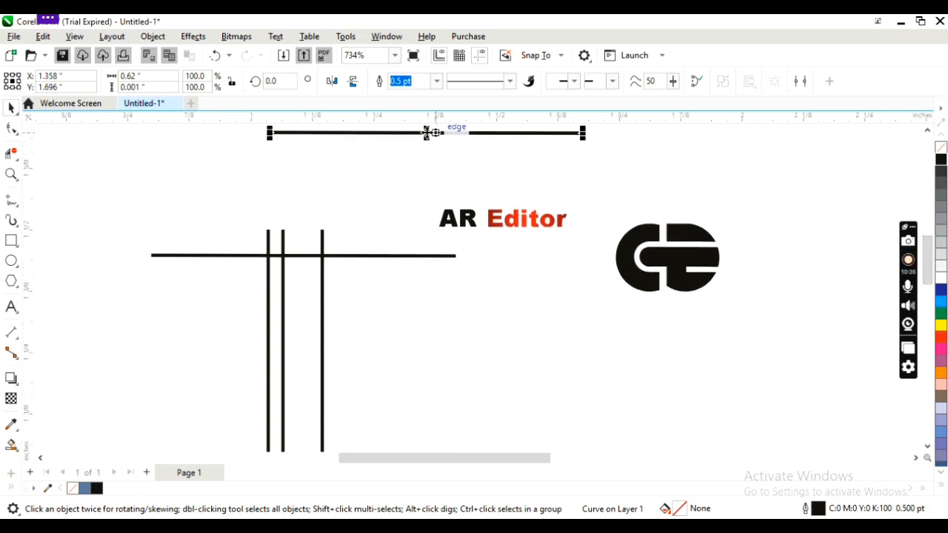
{"action": "left_click_drag", "start_coordinate": [419, 133], "coordinate": [303, 256]}
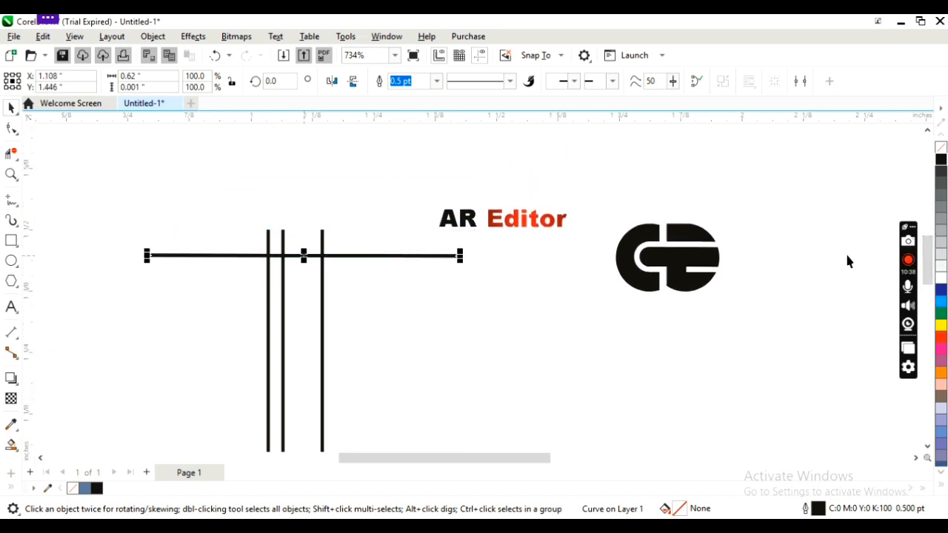
{"action": "left_click_drag", "start_coordinate": [930, 256], "coordinate": [931, 268]}
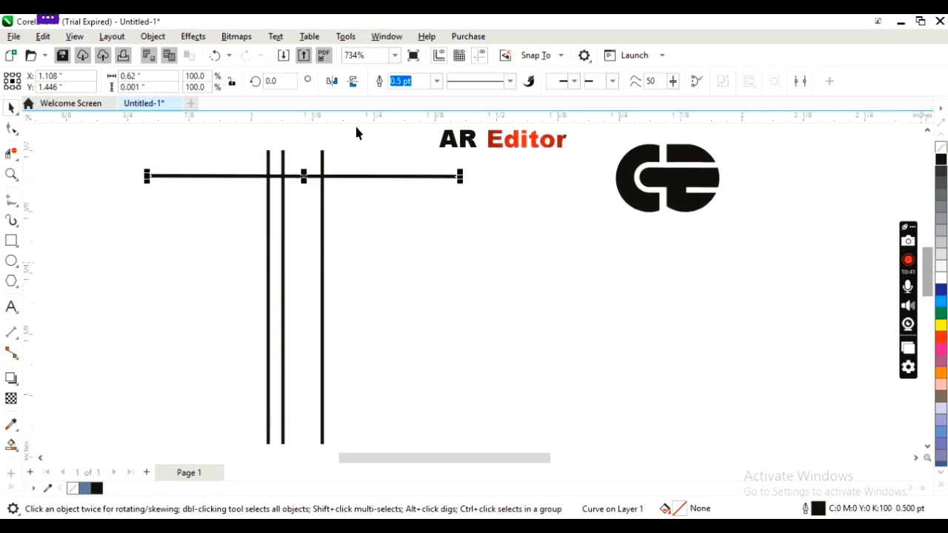
Step: Lower the copied horizontal line to Y 1.366 inches, 0.08 inches below the first
{"action": "key", "text": "Down"}
{"action": "key", "text": "Down"}
{"action": "key", "text": "Down"}
{"action": "key", "text": "Down"}
{"action": "key", "text": "Down"}
{"action": "key", "text": "Down"}
{"action": "key", "text": "Down"}
{"action": "key", "text": "Down"}
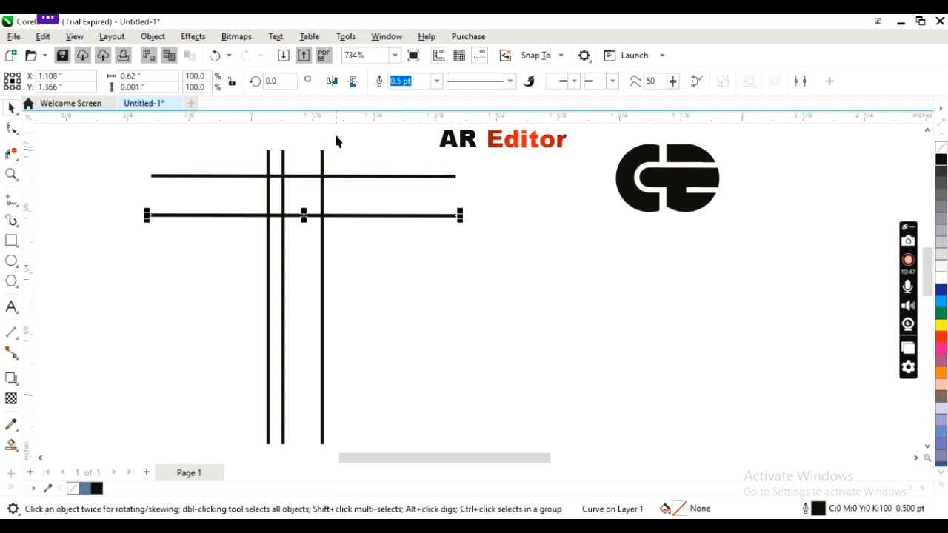
{"action": "key", "text": "Down"}
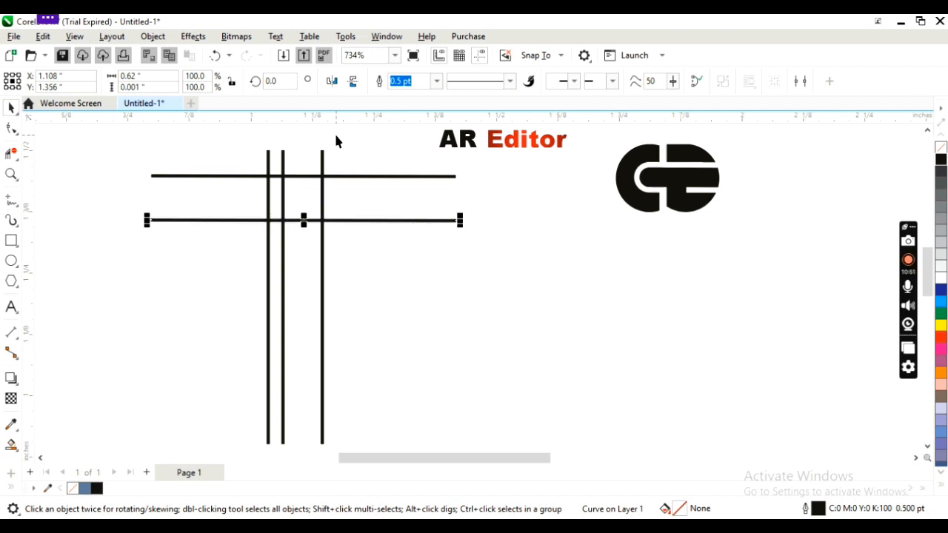
{"action": "key", "text": "Up"}
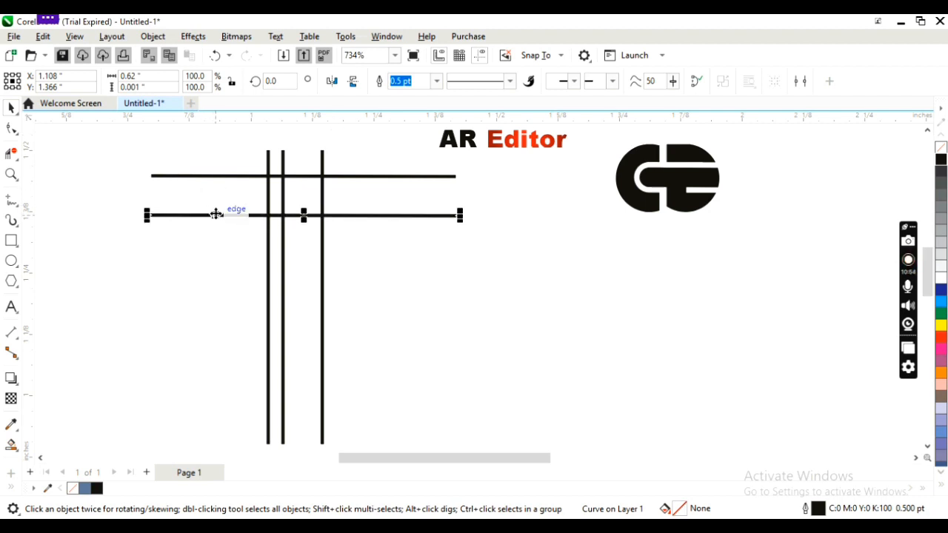
Step: Add a third horizontal line as a copy at Y 1.346 inches, 0.02 inches below the second
{"action": "key", "text": "ctrl+d"}
{"action": "key", "text": "Up"}
{"action": "key", "text": "Up"}
{"action": "key", "text": "Up"}
{"action": "key", "text": "Up"}
{"action": "key", "text": "Up"}
{"action": "key", "text": "Up"}
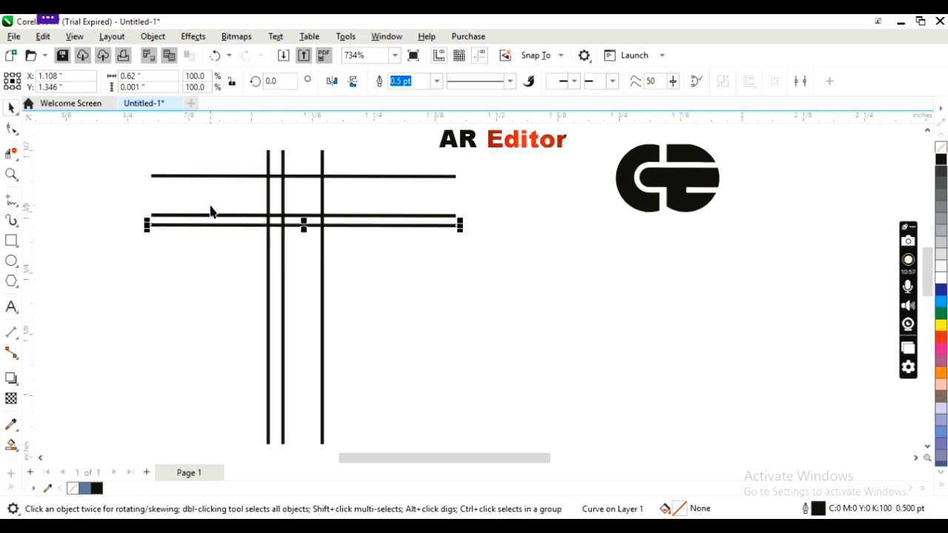
Step: Add a fourth horizontal line as a copy at Y 1.266 inches, 0.08 inches below the third
{"action": "key", "text": "Down"}
{"action": "key", "text": "Down"}
{"action": "key", "text": "Down"}
{"action": "key", "text": "Down"}
{"action": "key", "text": "Down"}
{"action": "key", "text": "Down"}
{"action": "key", "text": "Down"}
{"action": "key", "text": "Down"}
{"action": "key", "text": "Down"}
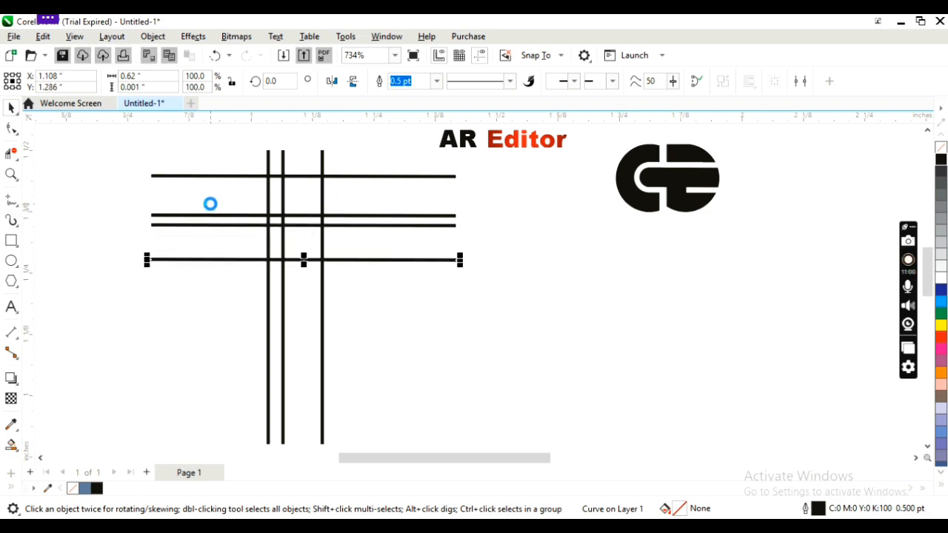
{"action": "key", "text": "Up"}
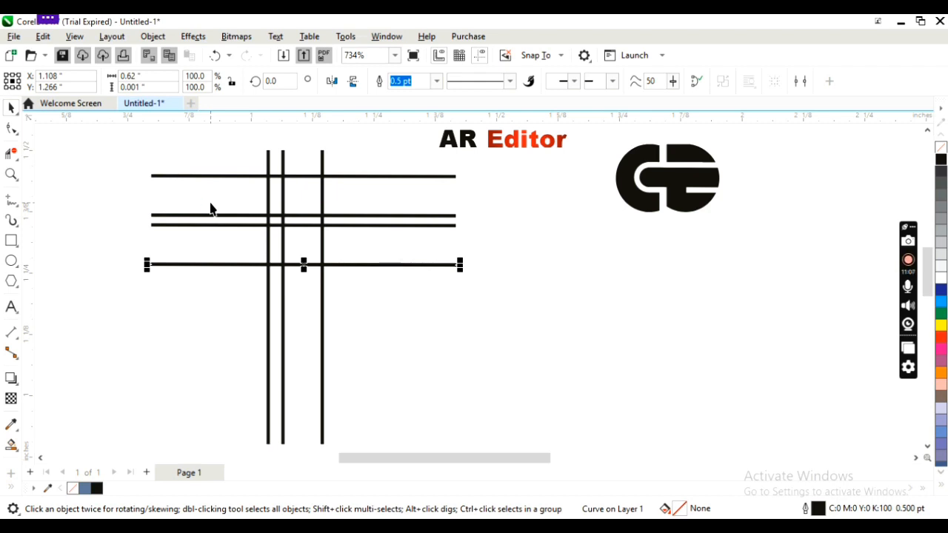
Step: Add two more copies of the horizontal line below the fourth, with the lowest at Y 1.166 inches
{"action": "key", "text": "ctrl+d"}
{"action": "key", "text": "ctrl+d"}
{"action": "key", "text": "Up"}
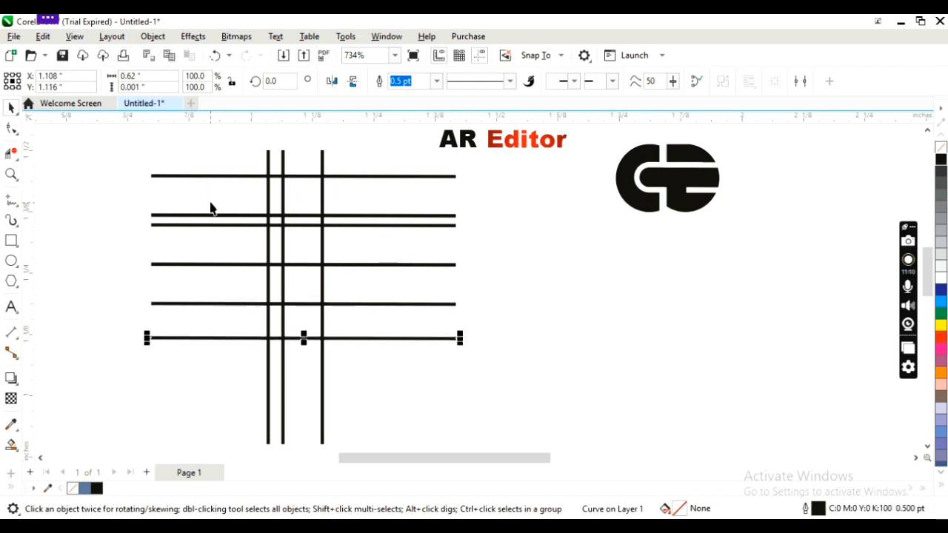
{"action": "key", "text": "Up"}
{"action": "key", "text": "Up"}
{"action": "key", "text": "Up"}
{"action": "key", "text": "Up"}
{"action": "key", "text": "Up"}
{"action": "key", "text": "Up"}
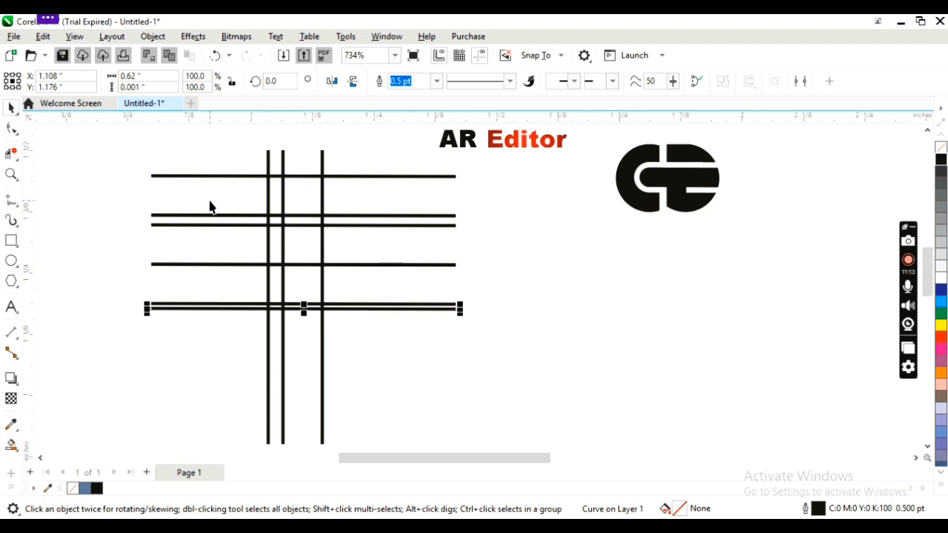
{"action": "key", "text": "Down"}
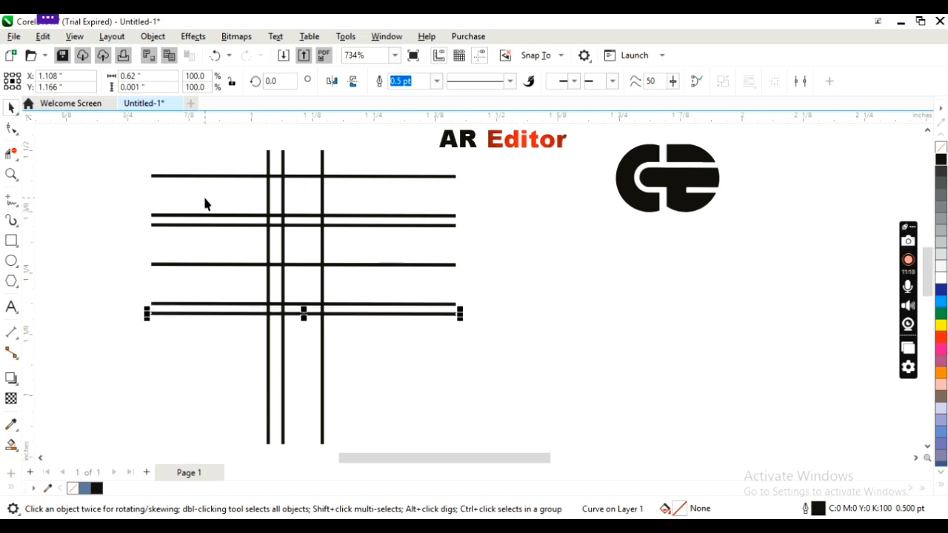
{"action": "key", "text": "Down"}
{"action": "key", "text": "Down"}
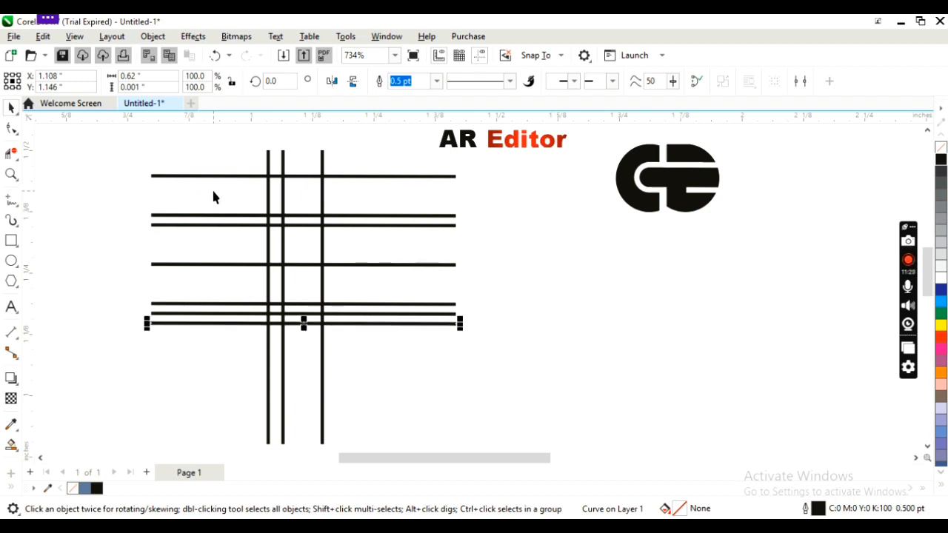
{"action": "left_click", "coordinate": [249, 253]}
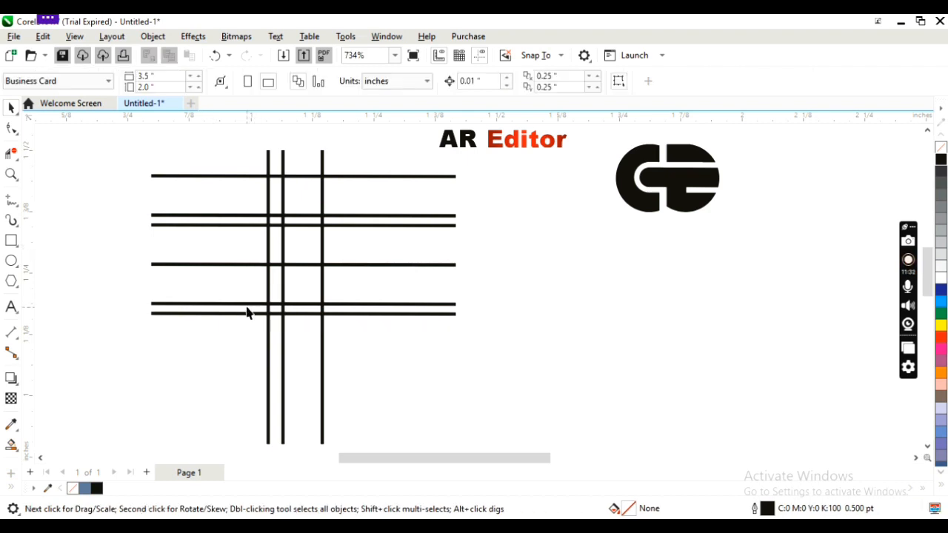
Step: Move the fifth horizontal line up to Y 1.246 inches, 0.02 inches below the fourth
{"action": "left_click_drag", "start_coordinate": [249, 304], "coordinate": [180, 256]}
{"action": "key", "text": "Down"}
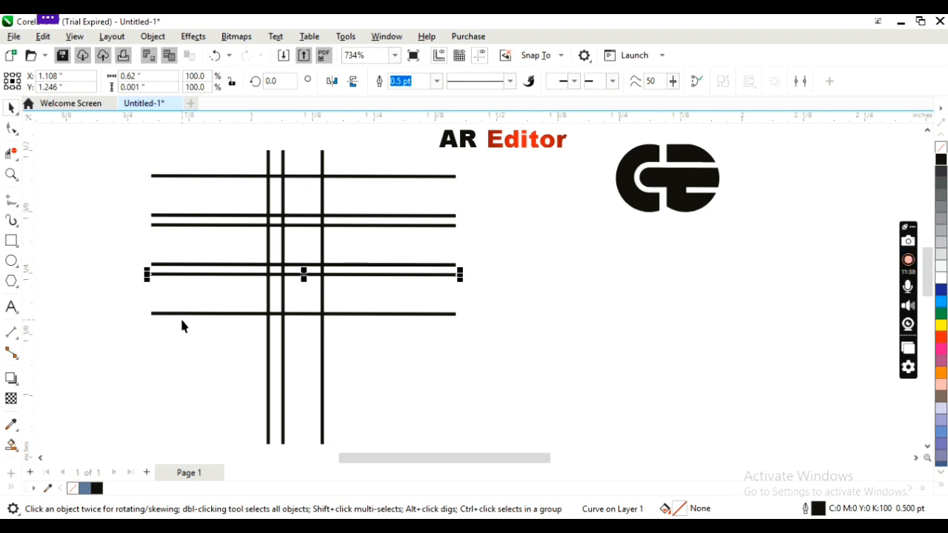
Step: Group the six horizontal lines into one object
{"action": "left_click", "coordinate": [203, 320]}
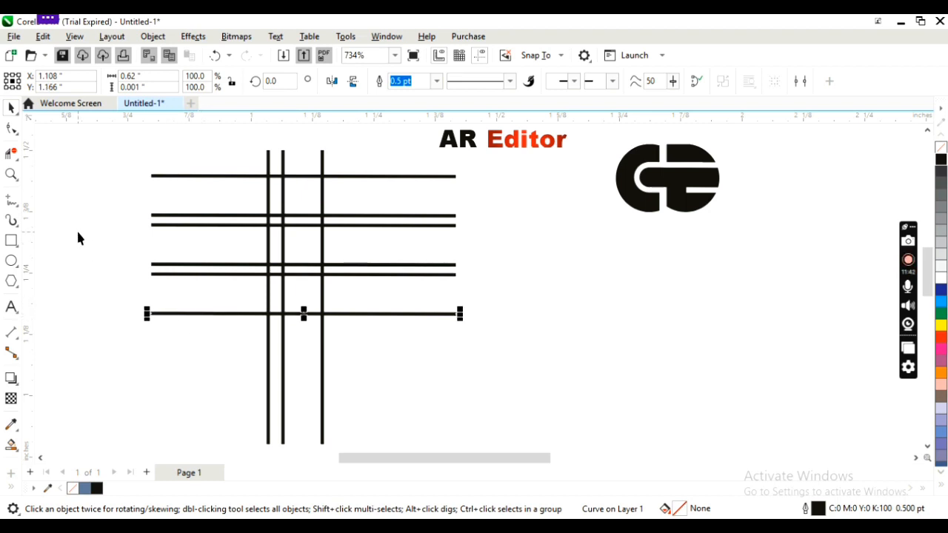
{"action": "left_click", "coordinate": [156, 274]}
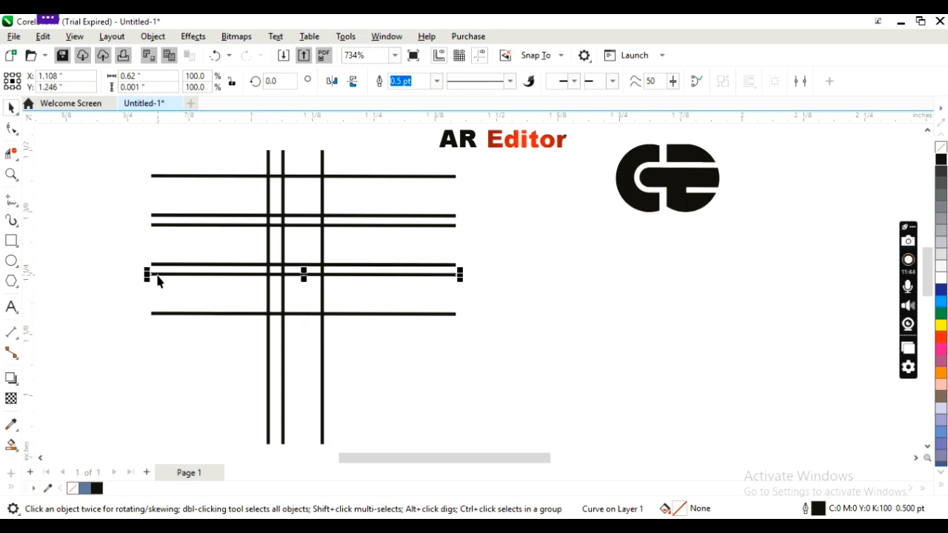
{"action": "left_click", "coordinate": [172, 315]}
{"action": "left_click", "coordinate": [176, 274], "text": "shift"}
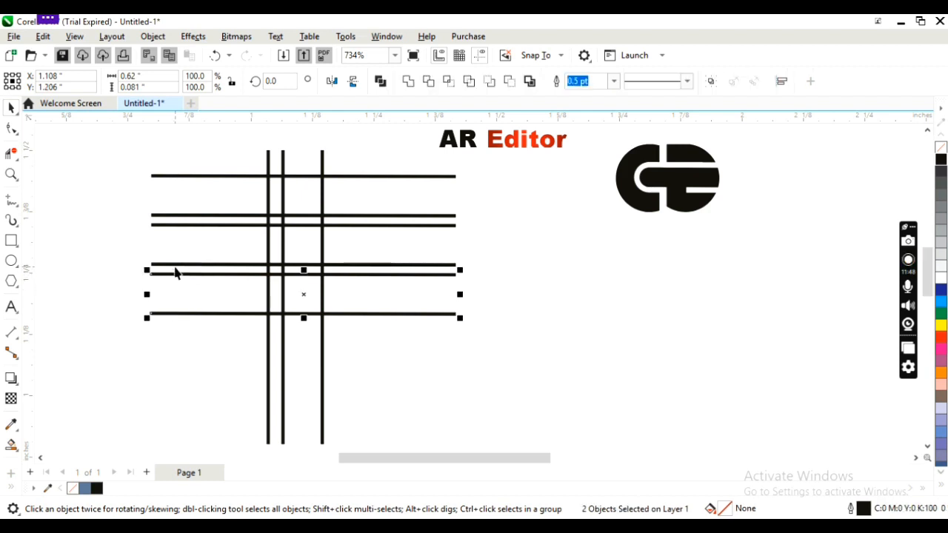
{"action": "left_click", "coordinate": [175, 264], "text": "shift"}
{"action": "left_click", "coordinate": [169, 225], "text": "shift"}
{"action": "left_click", "coordinate": [169, 216], "text": "shift"}
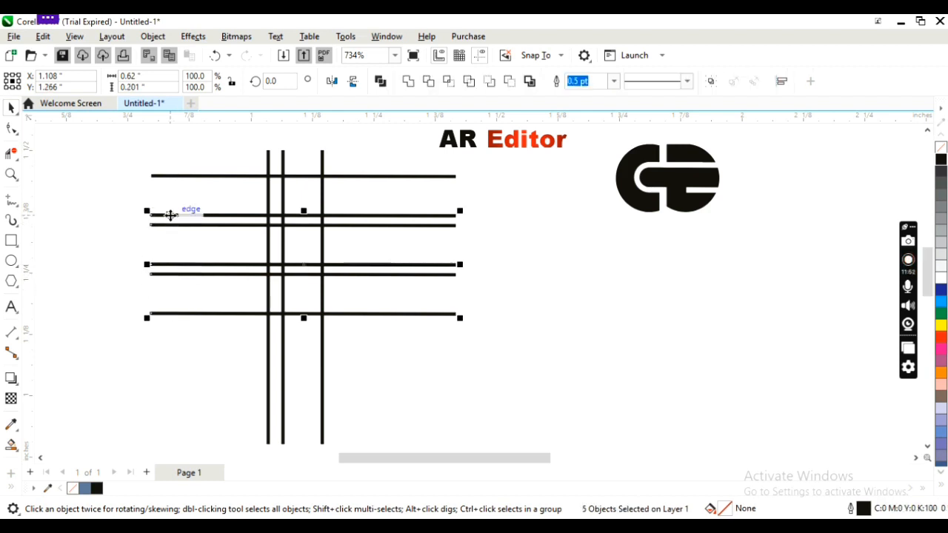
{"action": "left_click", "coordinate": [170, 176], "text": "shift"}
{"action": "left_click", "coordinate": [153, 36]}
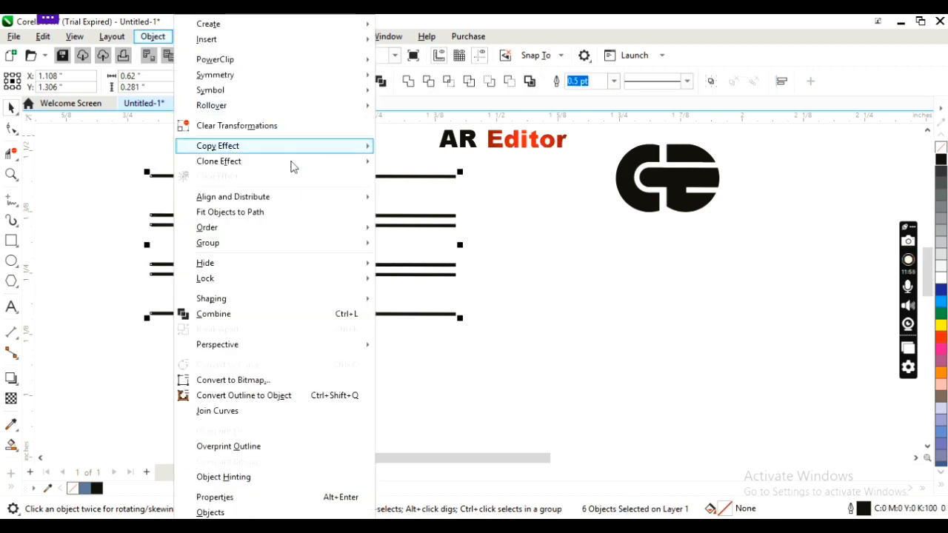
{"action": "mouse_move", "coordinate": [285, 245]}
{"action": "left_click", "coordinate": [407, 252]}
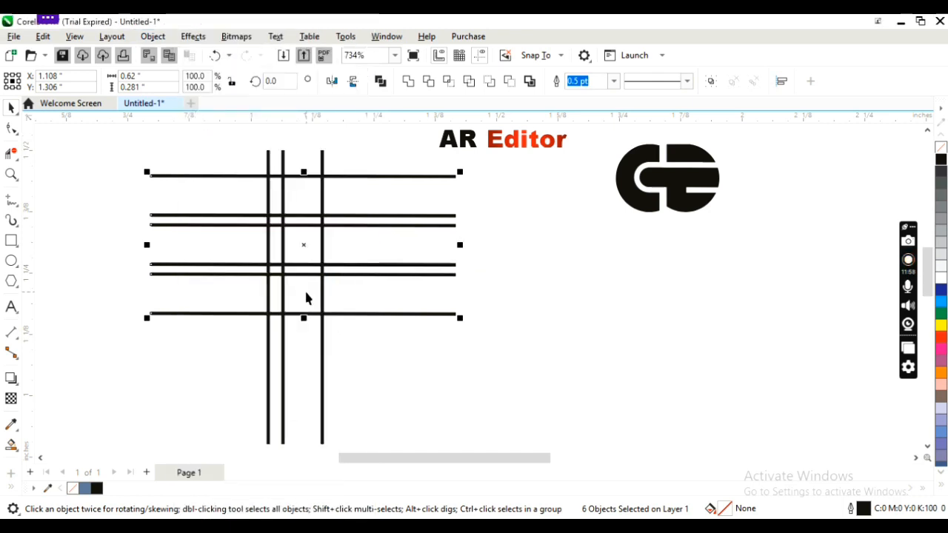
Step: Group the three vertical lines into one object
{"action": "left_click", "coordinate": [391, 359]}
{"action": "left_click", "coordinate": [321, 406]}
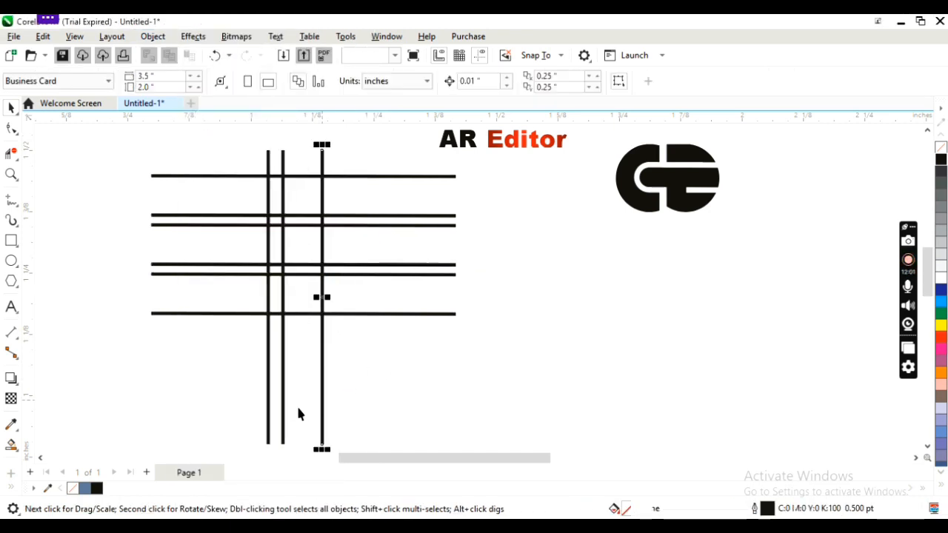
{"action": "left_click", "coordinate": [283, 402], "text": "shift"}
{"action": "left_click", "coordinate": [269, 402], "text": "shift"}
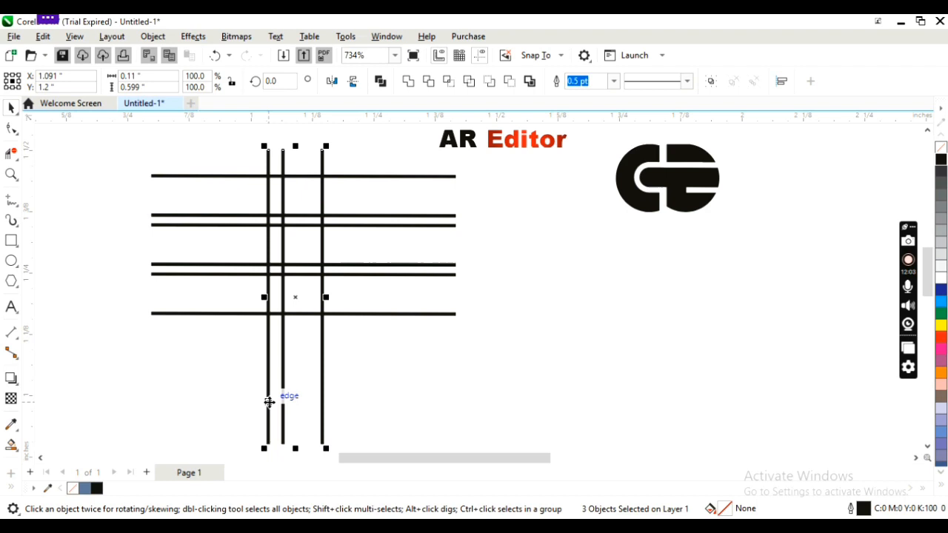
{"action": "left_click", "coordinate": [152, 36]}
{"action": "mouse_move", "coordinate": [240, 245]}
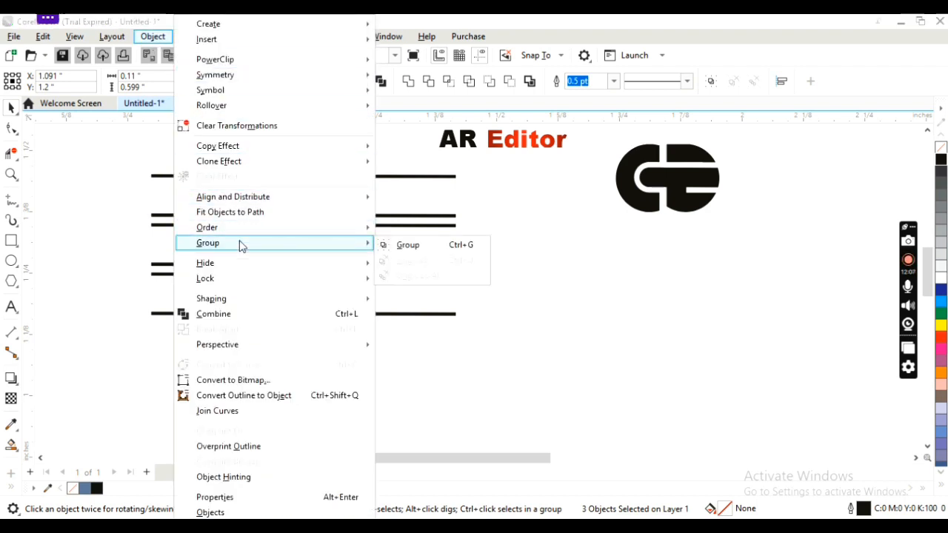
{"action": "left_click", "coordinate": [434, 245]}
{"action": "left_click", "coordinate": [505, 239]}
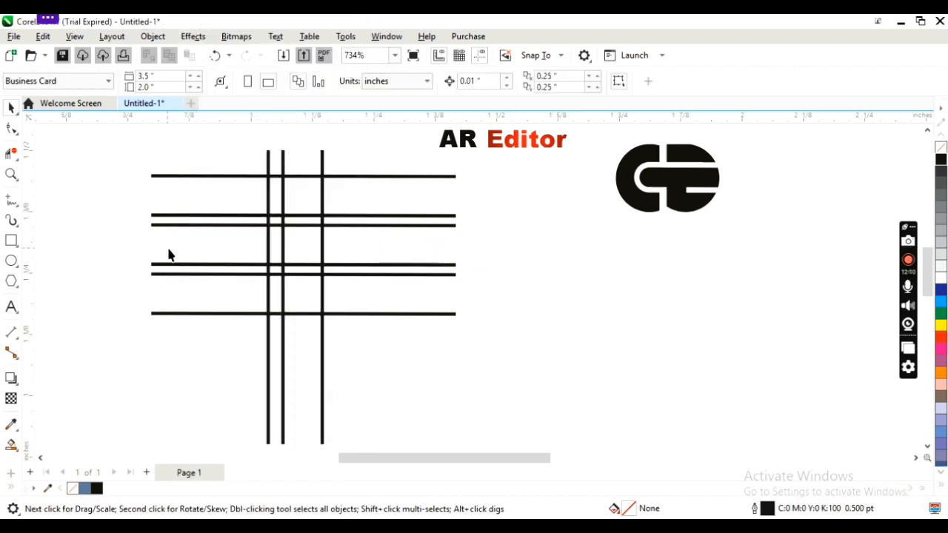
Step: Stretch the horizontal line group outward at both ends to a width of about 0.742 inches
{"action": "left_click", "coordinate": [176, 271]}
{"action": "left_click_drag", "start_coordinate": [146, 246], "coordinate": [105, 246]}
{"action": "left_click_drag", "start_coordinate": [459, 245], "coordinate": [478, 245]}
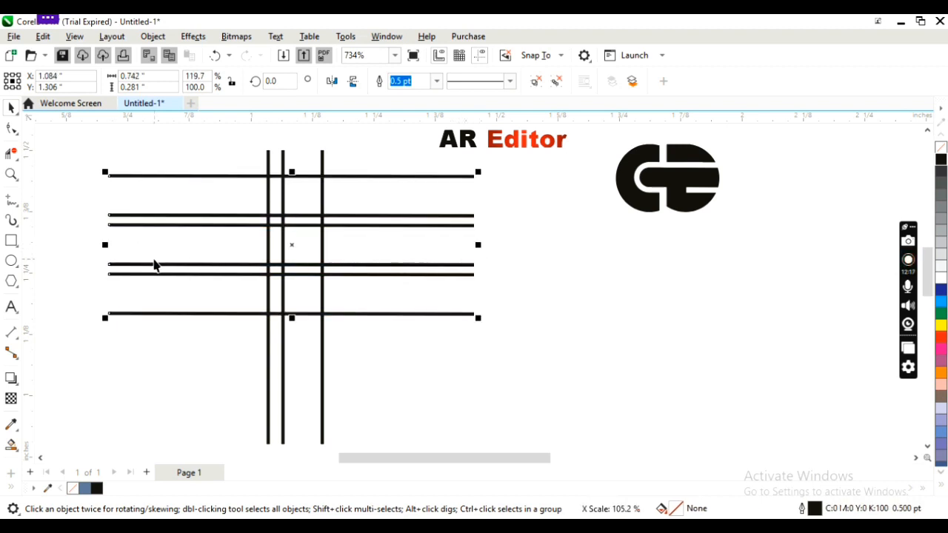
{"action": "left_click", "coordinate": [61, 237]}
Step: Draw a circle about 0.278 by 0.28 inches between the outermost horizontal lines, centred at about X 0.999 inches
{"action": "left_click", "coordinate": [11, 261]}
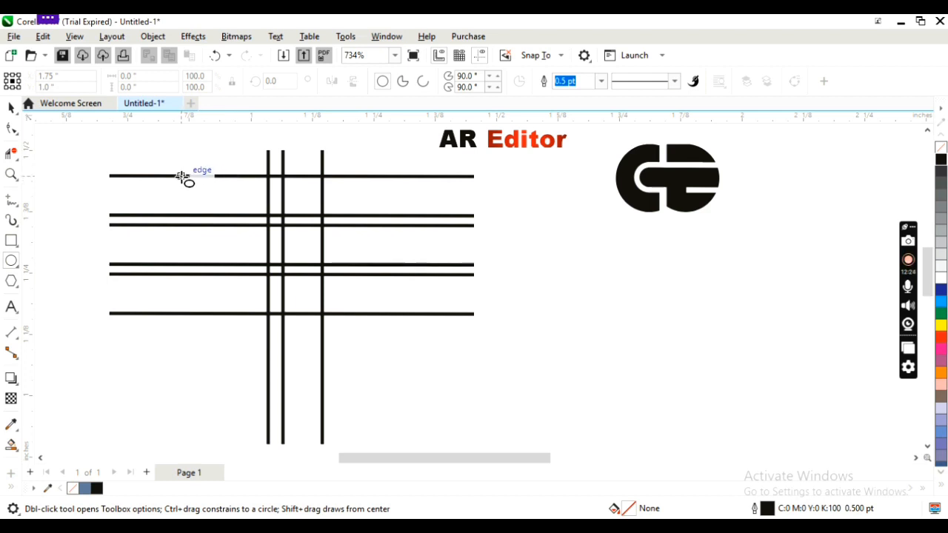
{"action": "left_click_drag", "start_coordinate": [173, 177], "coordinate": [308, 295]}
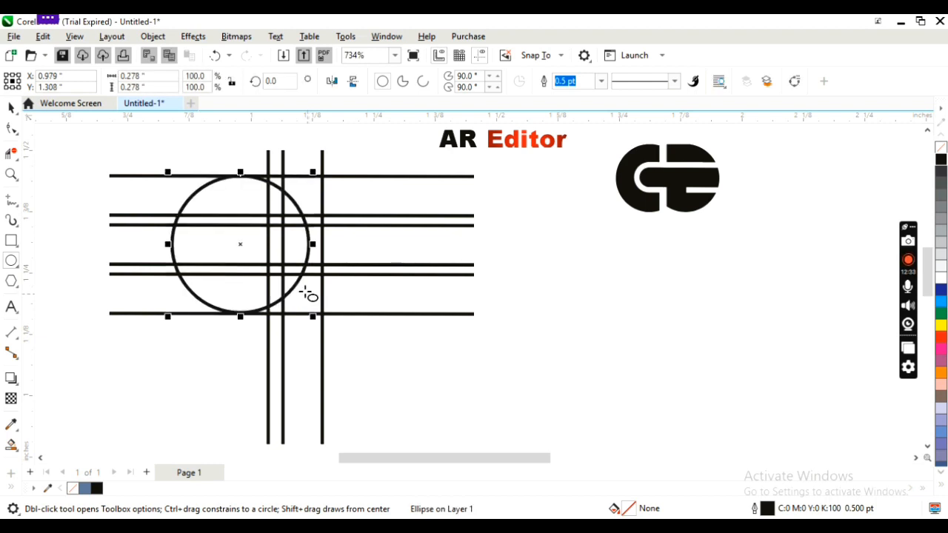
{"action": "key", "text": "Right"}
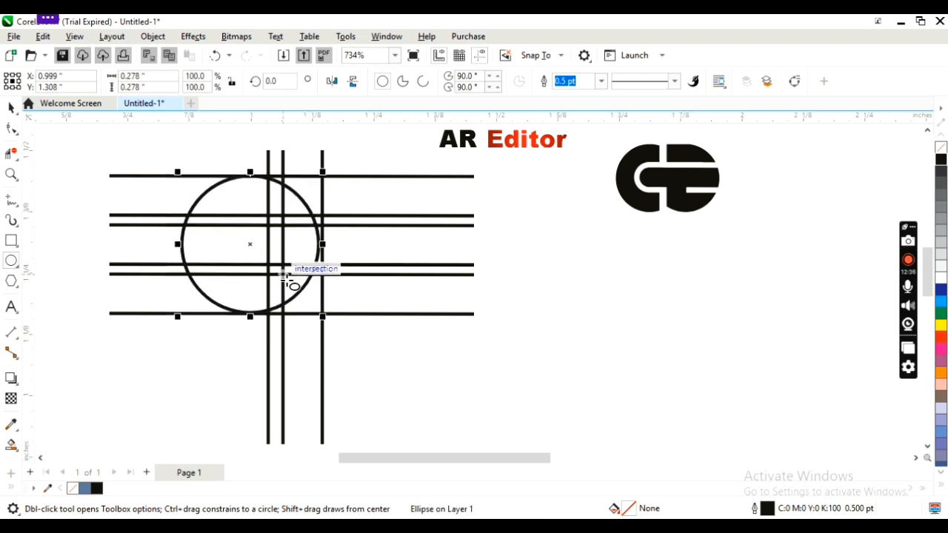
{"action": "left_click_drag", "start_coordinate": [250, 315], "coordinate": [243, 315]}
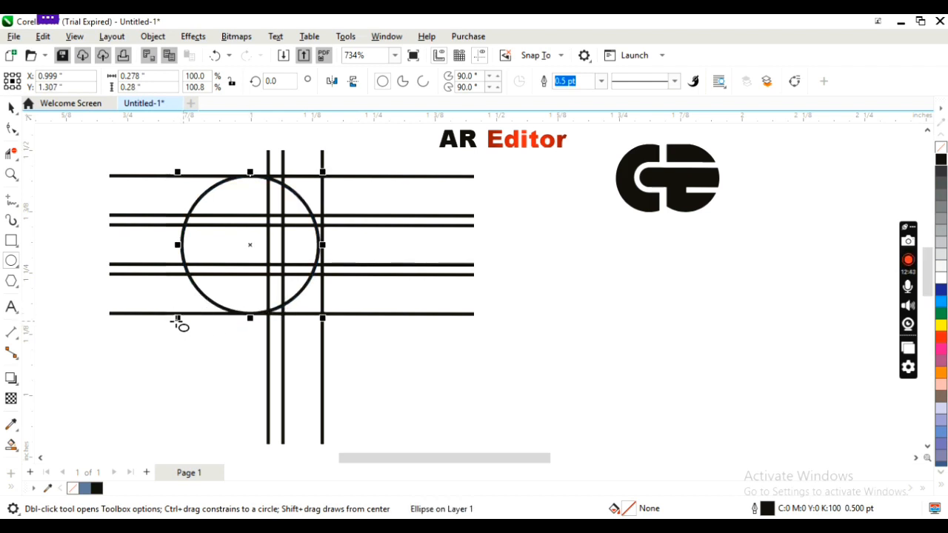
Step: Duplicate the circle and centre the copy over the original at X 0.999, Y 1.307 inches
{"action": "left_click", "coordinate": [12, 111]}
{"action": "key", "text": "ctrl+d"}
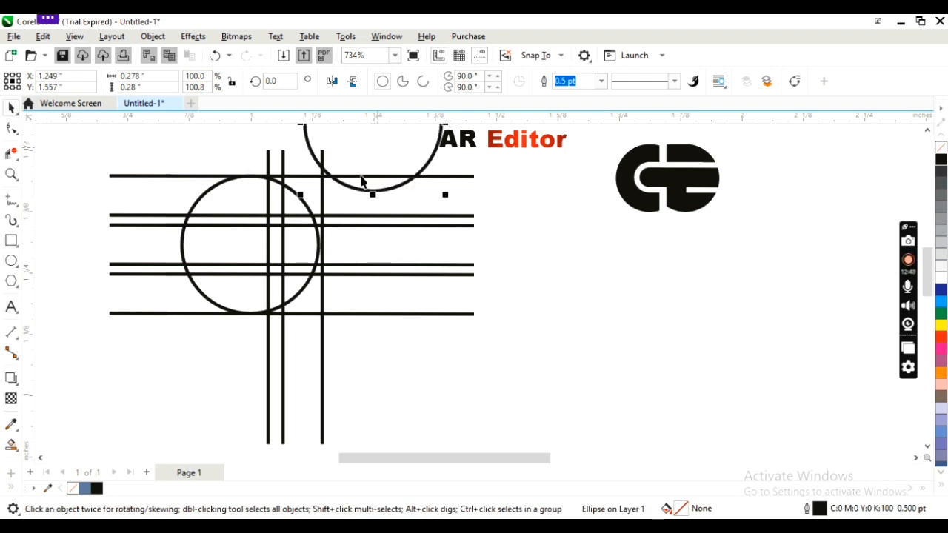
{"action": "left_click_drag", "start_coordinate": [343, 184], "coordinate": [246, 315]}
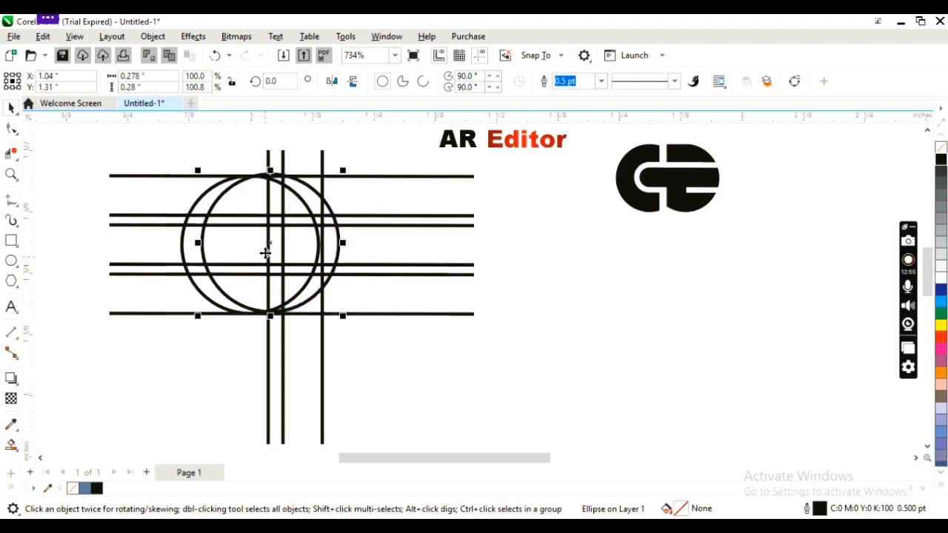
{"action": "left_click_drag", "start_coordinate": [269, 240], "coordinate": [246, 245]}
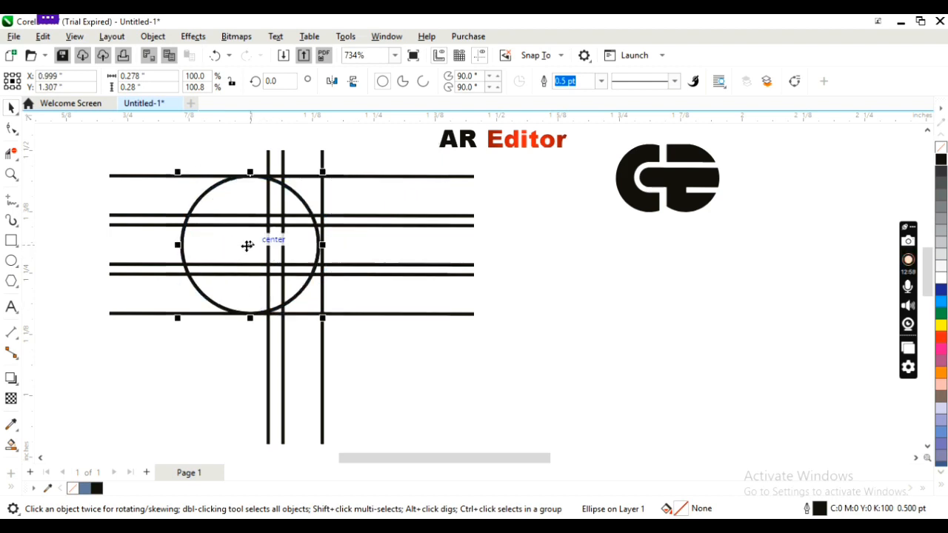
Step: Shrink the copied circle to about 0.129 by 0.122 inches and add a concentric copy inside it, about 0.08 by 0.078 inches
{"action": "left_click_drag", "start_coordinate": [322, 317], "coordinate": [250, 276]}
{"action": "mouse_move", "coordinate": [253, 210]}
{"action": "left_mouse_down"}
{"action": "mouse_move", "coordinate": [262, 212]}
{"action": "mouse_move", "coordinate": [244, 209]}
{"action": "left_mouse_up"}
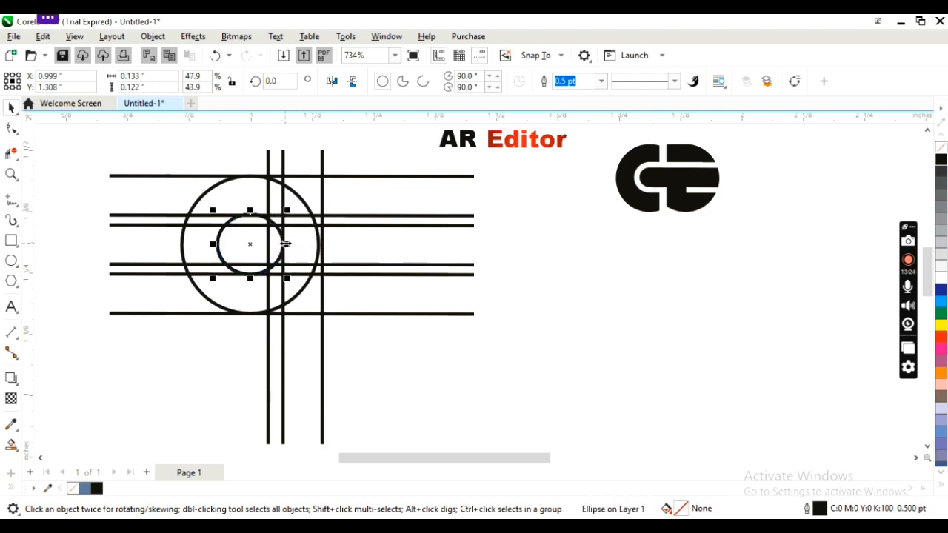
{"action": "mouse_move", "coordinate": [286, 244]}
{"action": "left_mouse_down"}
{"action": "mouse_move", "coordinate": [275, 249]}
{"action": "mouse_move", "coordinate": [314, 252]}
{"action": "mouse_move", "coordinate": [283, 244]}
{"action": "mouse_move", "coordinate": [285, 256]}
{"action": "left_mouse_up"}
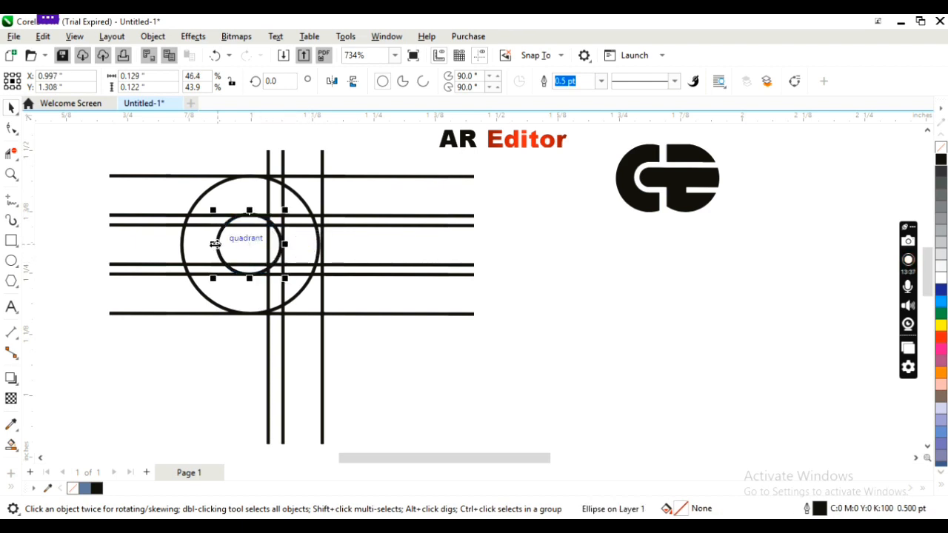
{"action": "mouse_move", "coordinate": [215, 244]}
{"action": "left_mouse_down"}
{"action": "mouse_move", "coordinate": [252, 245]}
{"action": "mouse_move", "coordinate": [277, 285]}
{"action": "mouse_move", "coordinate": [258, 269]}
{"action": "left_mouse_up"}
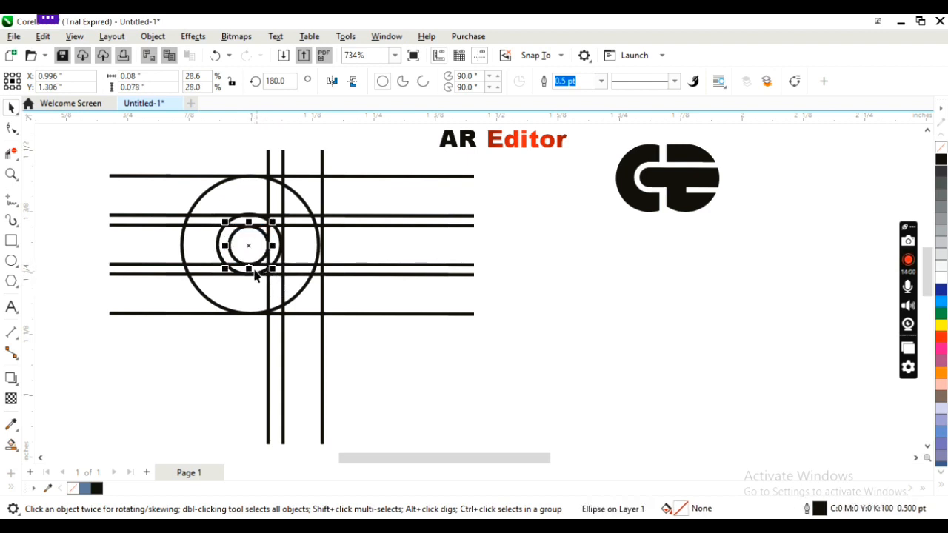
{"action": "left_click", "coordinate": [162, 248]}
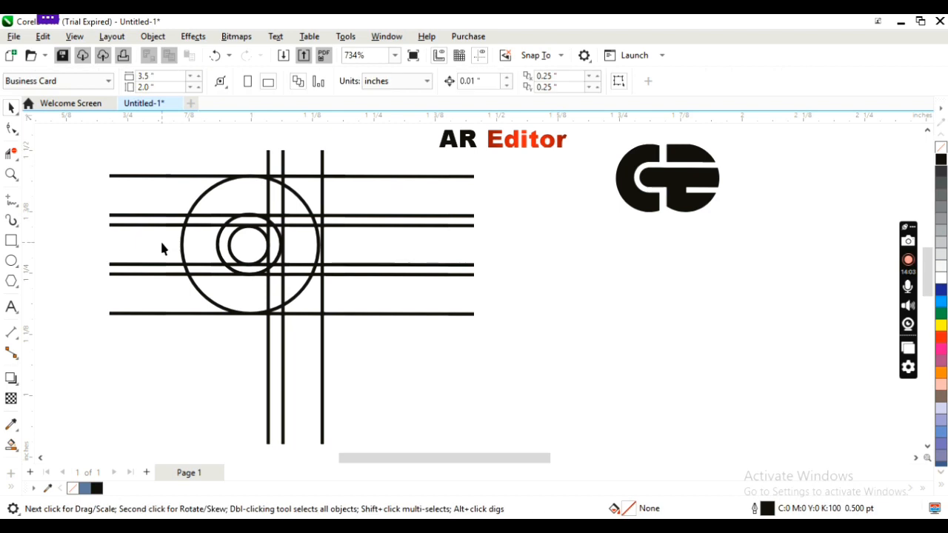
{"action": "left_click", "coordinate": [319, 252]}
{"action": "left_click_drag", "start_coordinate": [319, 250], "coordinate": [251, 245]}
{"action": "key", "text": "Right"}
{"action": "key", "text": "Right"}
{"action": "key", "text": "Right"}
{"action": "key", "text": "Right"}
{"action": "key", "text": "Right"}
{"action": "key", "text": "Right"}
{"action": "key", "text": "Right"}
{"action": "key", "text": "Right"}
{"action": "key", "text": "Right"}
{"action": "key", "text": "Right"}
{"action": "key", "text": "Right"}
{"action": "key", "text": "Right"}
{"action": "key", "text": "Right"}
{"action": "key", "text": "Right"}
{"action": "key", "text": "Right"}
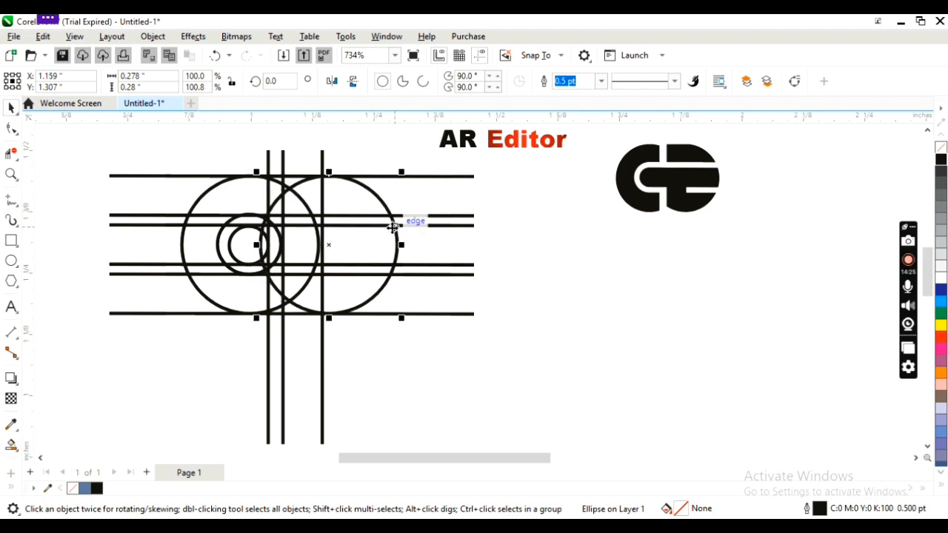
{"action": "key", "text": "Delete"}
Step: Draw a vertical freehand line about 0.515 inches long across the horizontal lines, beyond the circles at about X 1.285 inches
{"action": "left_click", "coordinate": [11, 201]}
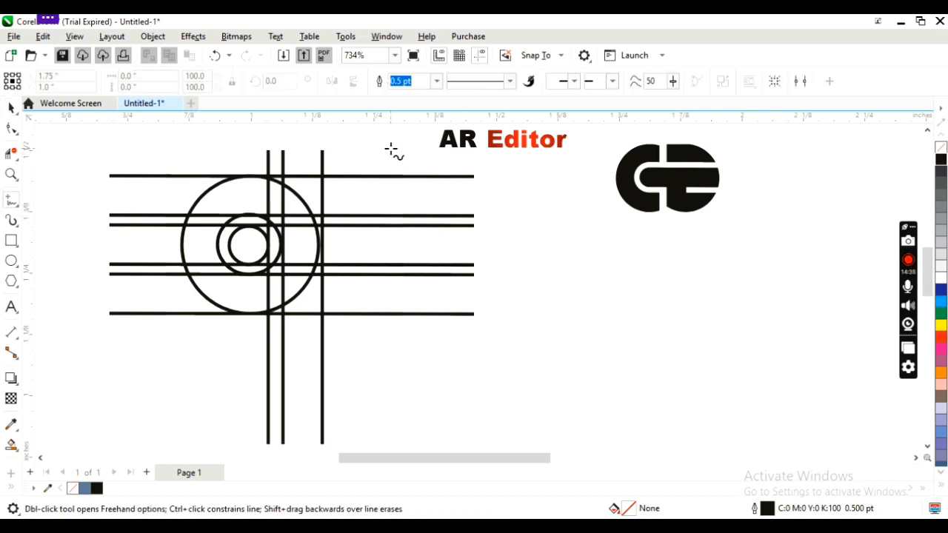
{"action": "left_click", "coordinate": [391, 150]}
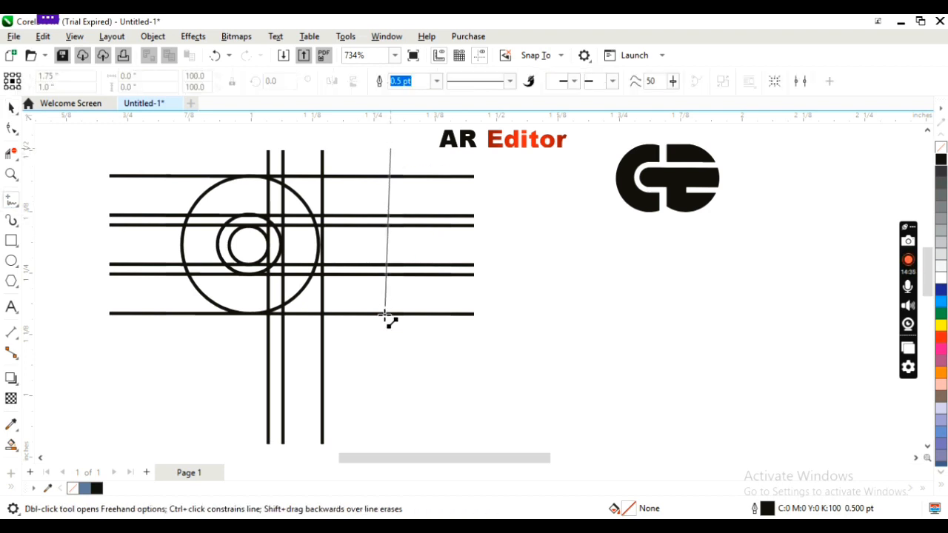
{"action": "left_click", "coordinate": [393, 402]}
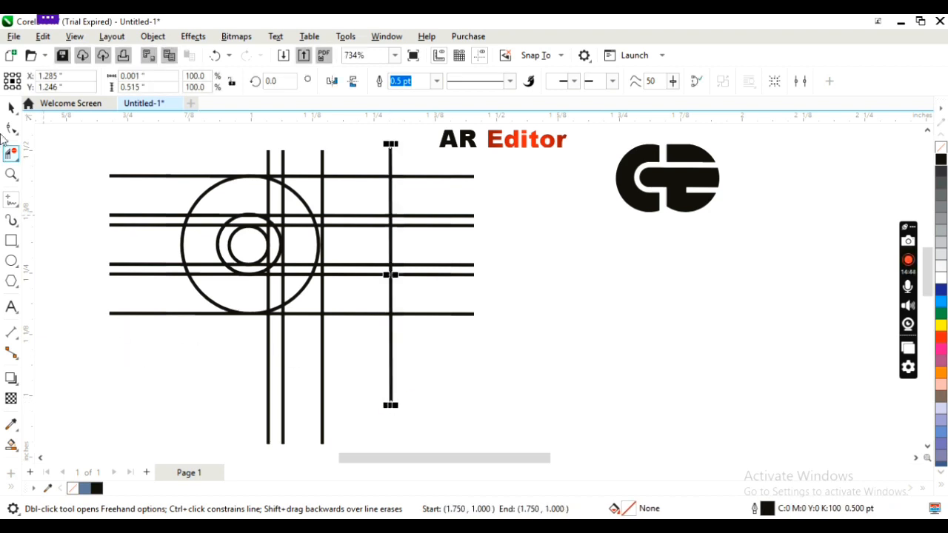
{"action": "left_click", "coordinate": [11, 108]}
{"action": "left_click", "coordinate": [169, 348]}
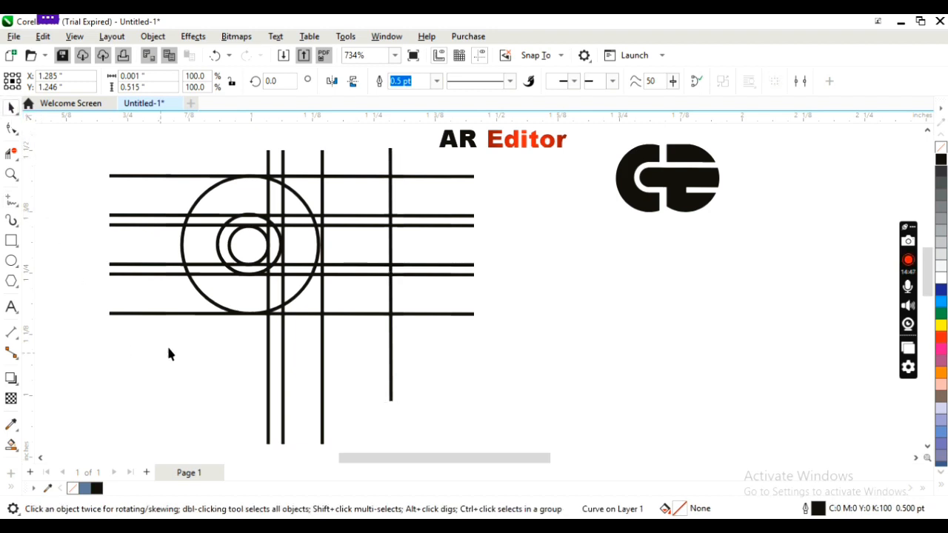
Step: Delete the four inner horizontal lines' segments between the outer and middle circles on the circles' left side with Virtual Segment Delete
{"action": "left_click", "coordinate": [11, 152]}
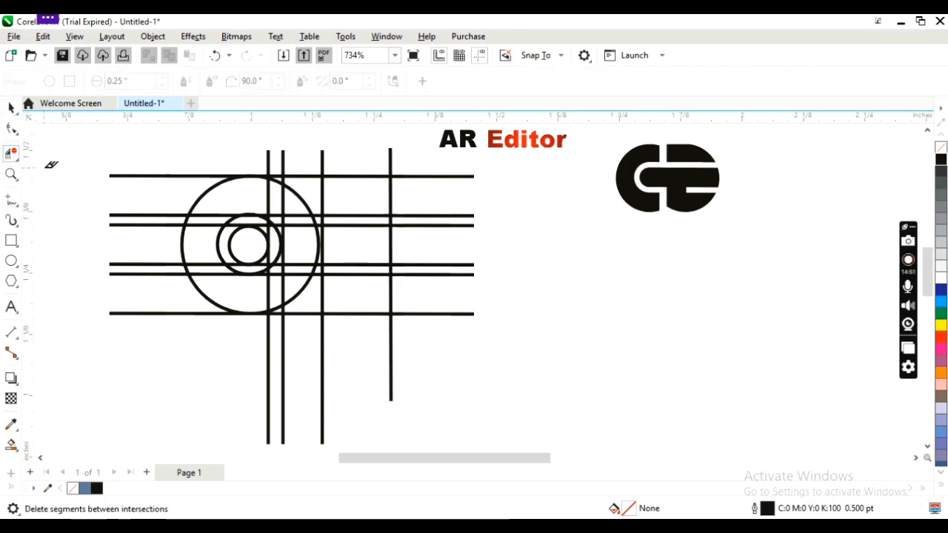
{"action": "left_click", "coordinate": [208, 216]}
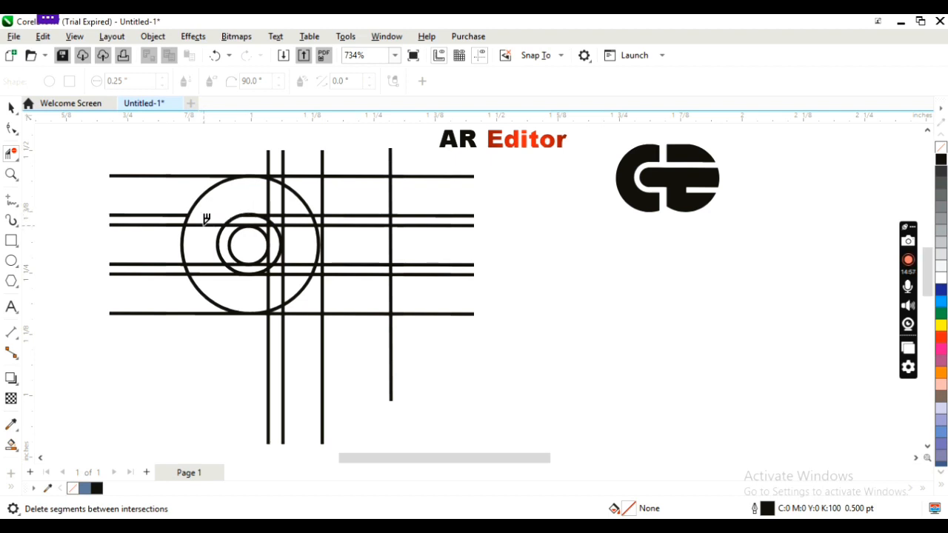
{"action": "left_click", "coordinate": [204, 226]}
{"action": "left_click", "coordinate": [205, 264]}
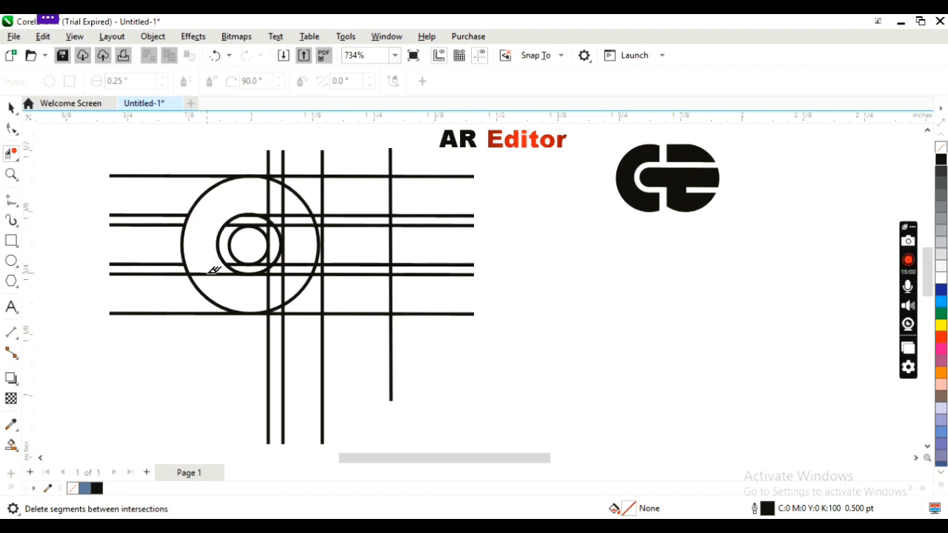
{"action": "left_click", "coordinate": [211, 271]}
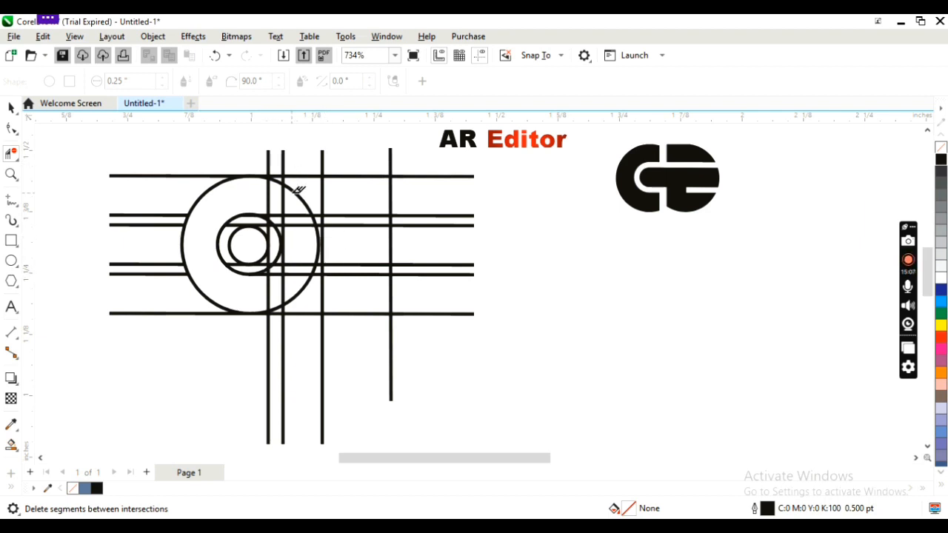
Step: Trim away the outer circle's upper-right arc and the third vertical line's segments below the top horizontal line and between the central lines
{"action": "left_click", "coordinate": [293, 190]}
{"action": "left_click", "coordinate": [324, 190]}
{"action": "left_click", "coordinate": [323, 243]}
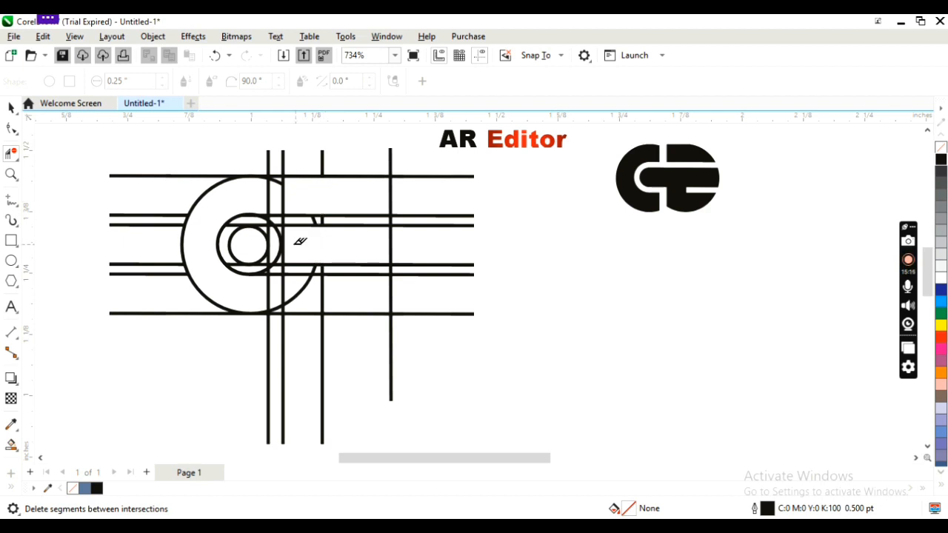
Step: Delete the middle circle's right arc and the first two vertical lines' segments between the two central horizontal lines
{"action": "left_click", "coordinate": [284, 238]}
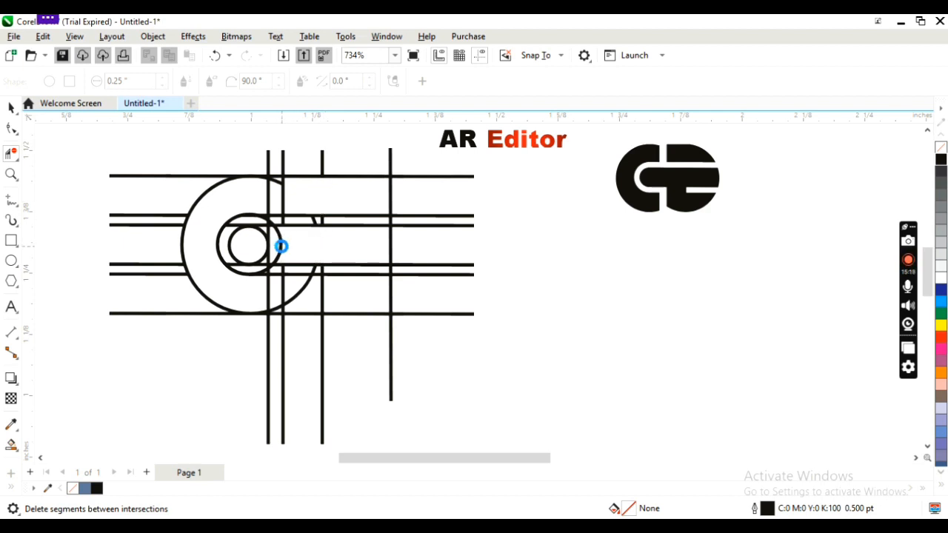
{"action": "left_click", "coordinate": [281, 247]}
{"action": "left_click", "coordinate": [272, 245]}
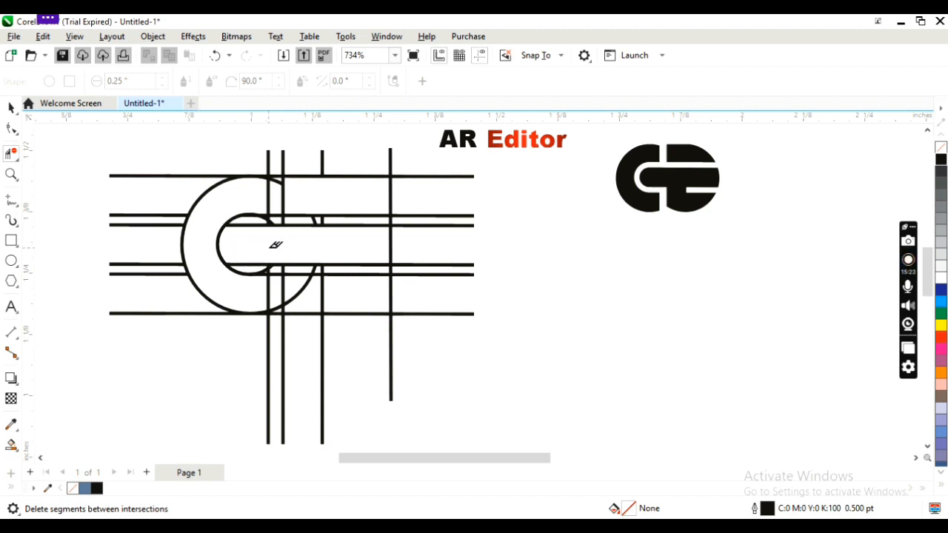
{"action": "key", "text": "ctrl+z"}
{"action": "left_click", "coordinate": [269, 235]}
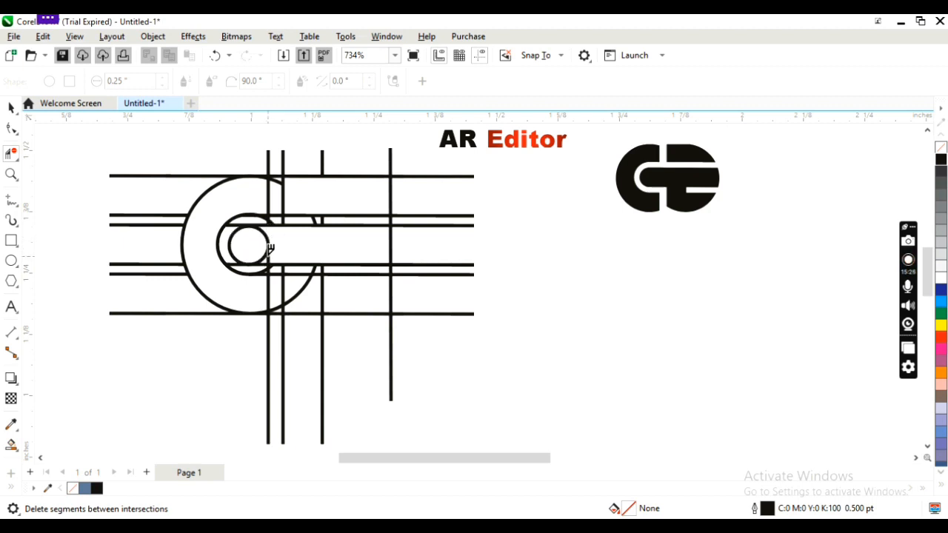
Step: Try to delete the innermost circle's right arc between the two central horizontal lines with Virtual Segment Delete
{"action": "left_click", "coordinate": [268, 246]}
{"action": "key", "text": "ctrl+z"}
{"action": "left_click", "coordinate": [11, 108]}
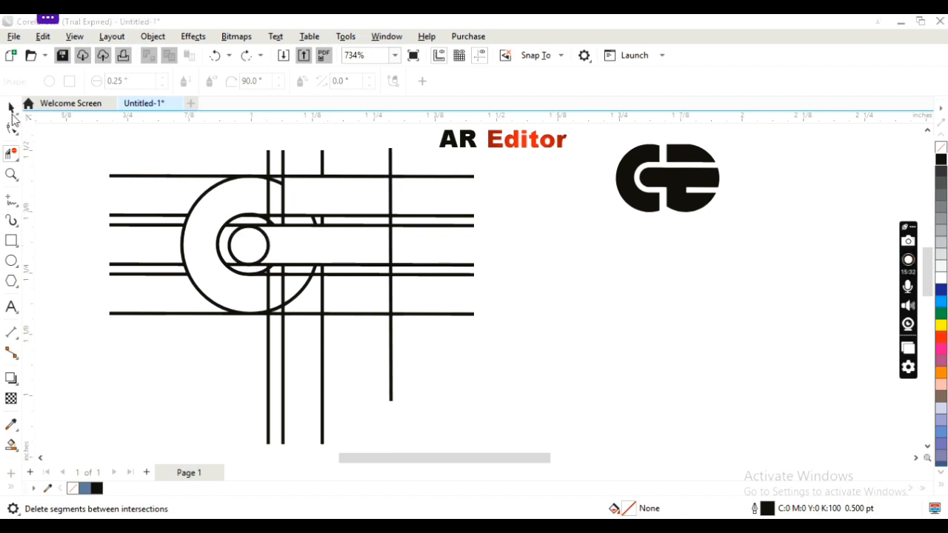
{"action": "left_click", "coordinate": [11, 108]}
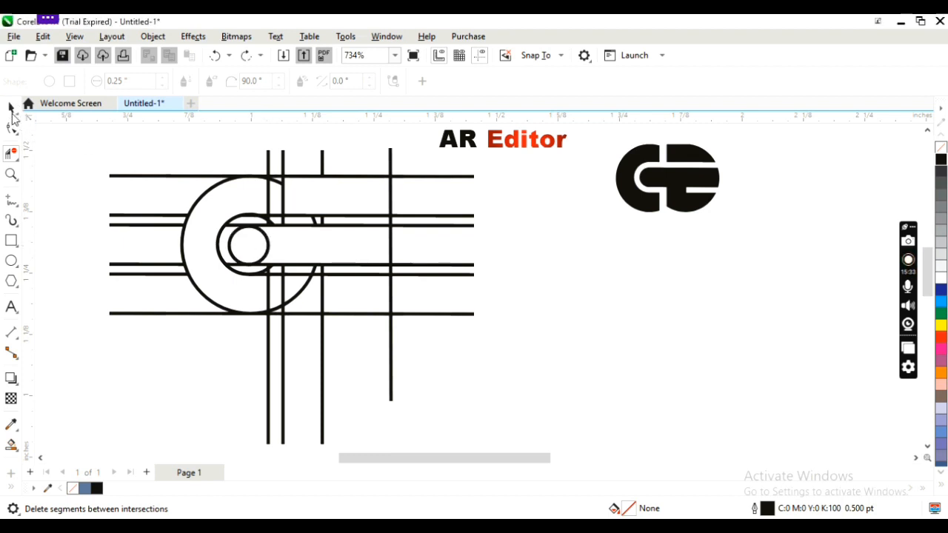
Step: Adjust the innermost circle's size to about 0.08 inches so it fits between the two central horizontal lines
{"action": "left_click", "coordinate": [269, 246]}
{"action": "left_click_drag", "start_coordinate": [249, 272], "coordinate": [257, 271]}
{"action": "left_click_drag", "start_coordinate": [249, 222], "coordinate": [261, 220]}
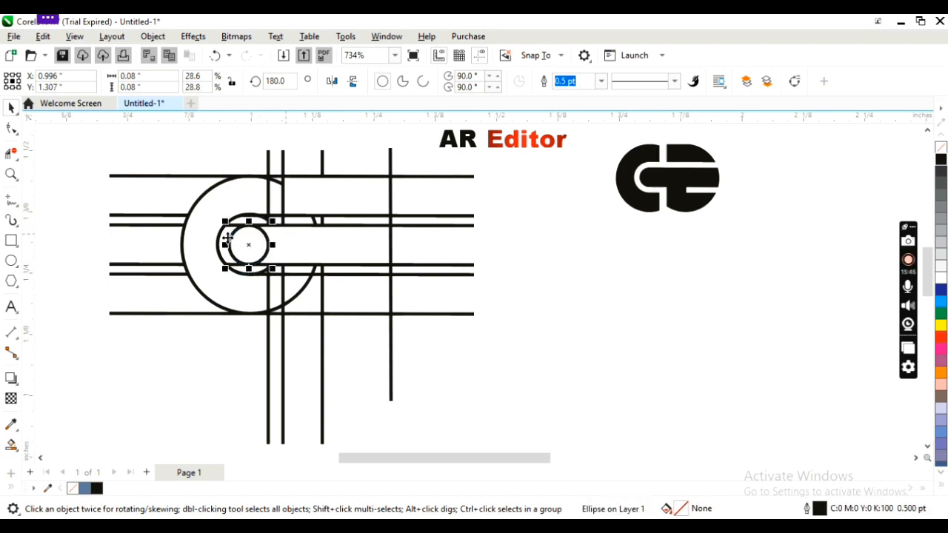
{"action": "left_click", "coordinate": [64, 149]}
Step: Try again to trim only the right arc off the resized innermost circle and undo both deletions
{"action": "left_click", "coordinate": [11, 153]}
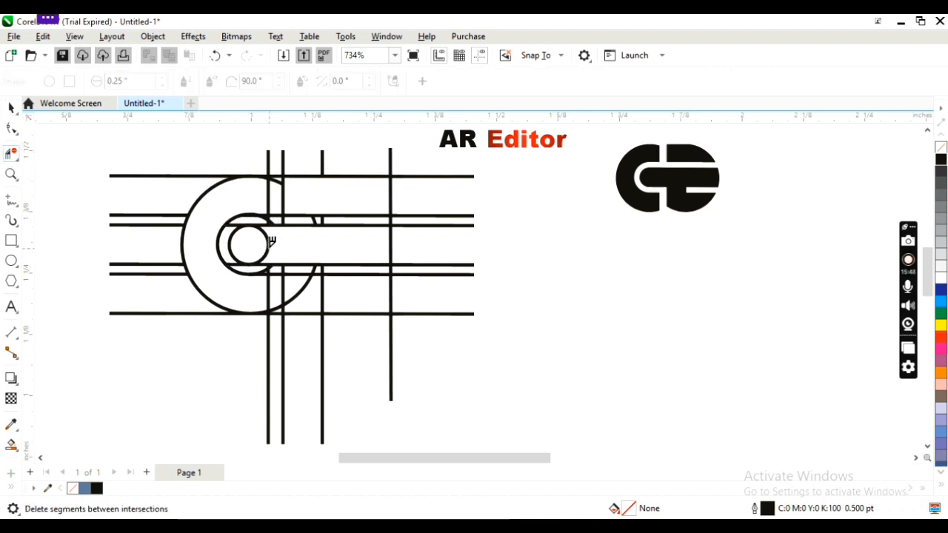
{"action": "left_click", "coordinate": [270, 242]}
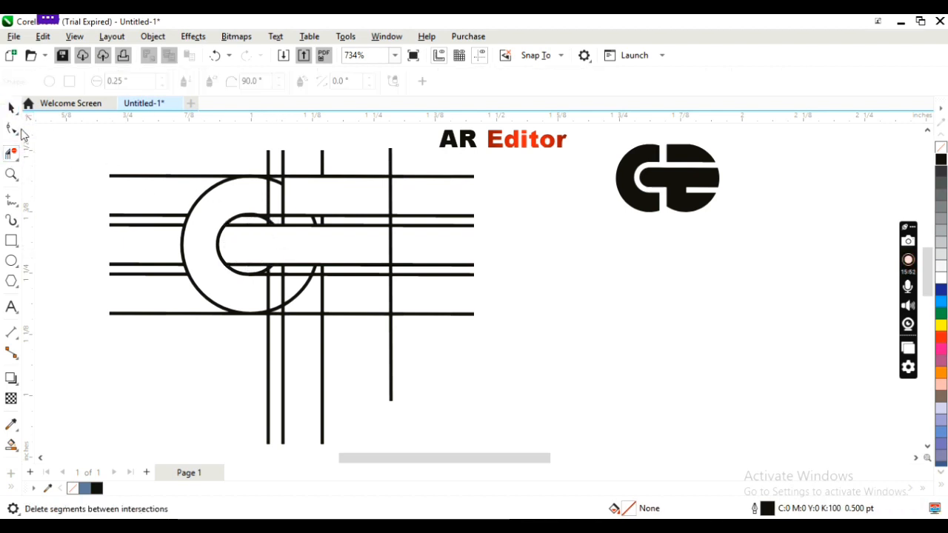
{"action": "key", "text": "ctrl+z"}
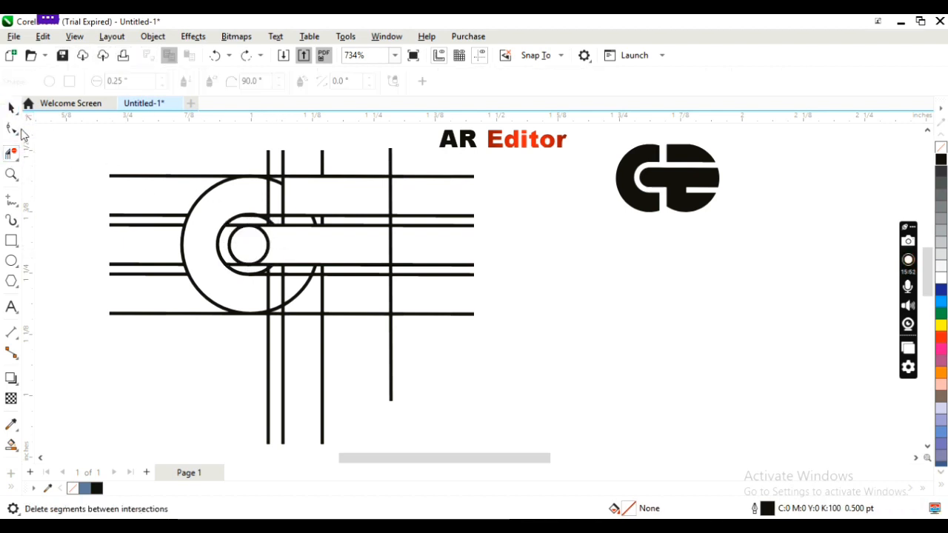
{"action": "left_click", "coordinate": [272, 236]}
{"action": "key", "text": "ctrl+z"}
{"action": "left_click", "coordinate": [11, 108]}
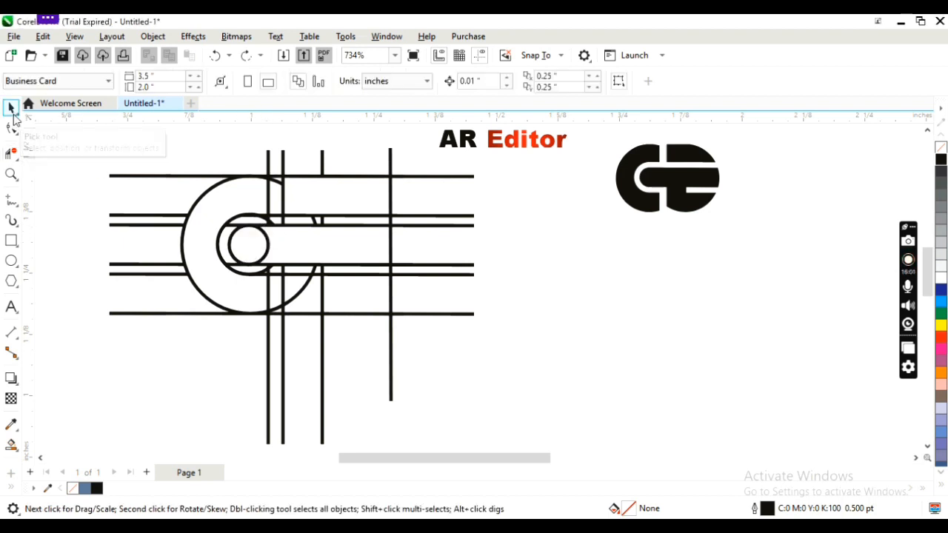
Step: Fine-tune the innermost circle's size at its upper-right corner, keeping it about 0.08 inches across
{"action": "left_click", "coordinate": [270, 245]}
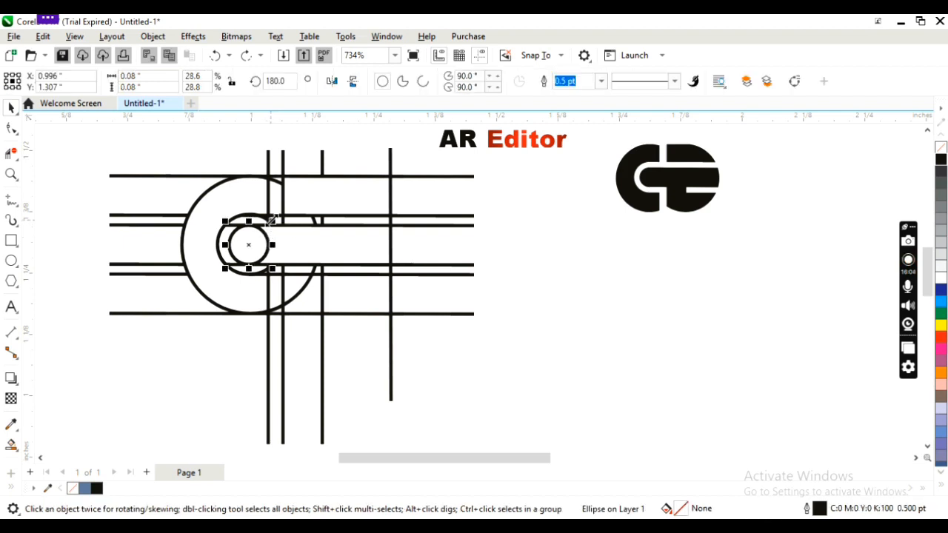
{"action": "mouse_move", "coordinate": [275, 220]}
{"action": "left_mouse_down"}
{"action": "mouse_move", "coordinate": [285, 217]}
{"action": "mouse_move", "coordinate": [265, 221]}
{"action": "left_mouse_up"}
{"action": "left_click", "coordinate": [40, 235]}
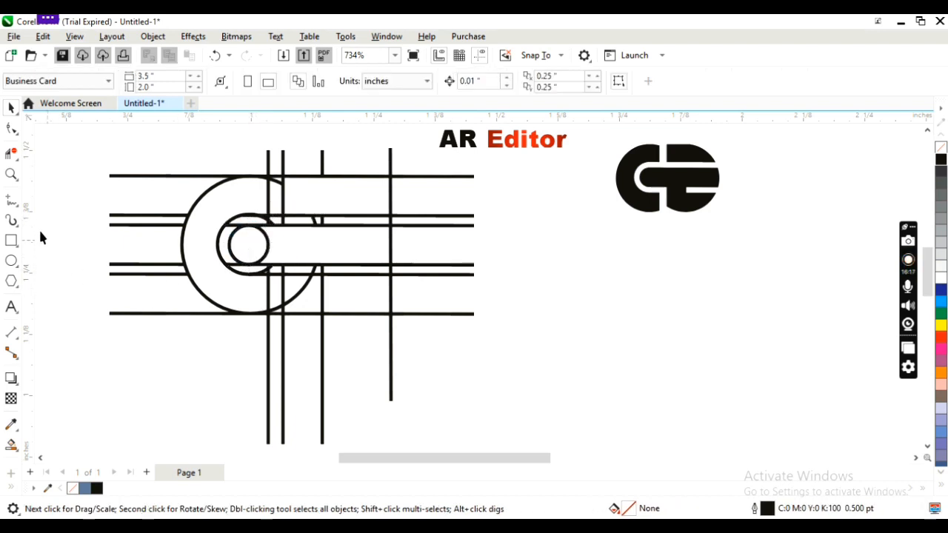
Step: Try once more to trim the innermost circle's right arc after the size adjustment and undo the deletion
{"action": "left_click", "coordinate": [11, 154]}
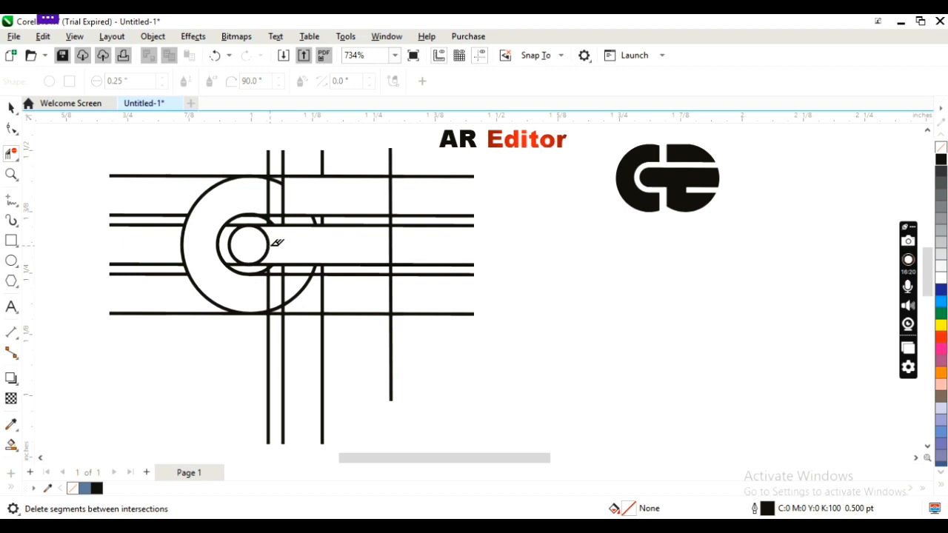
{"action": "left_click", "coordinate": [271, 245]}
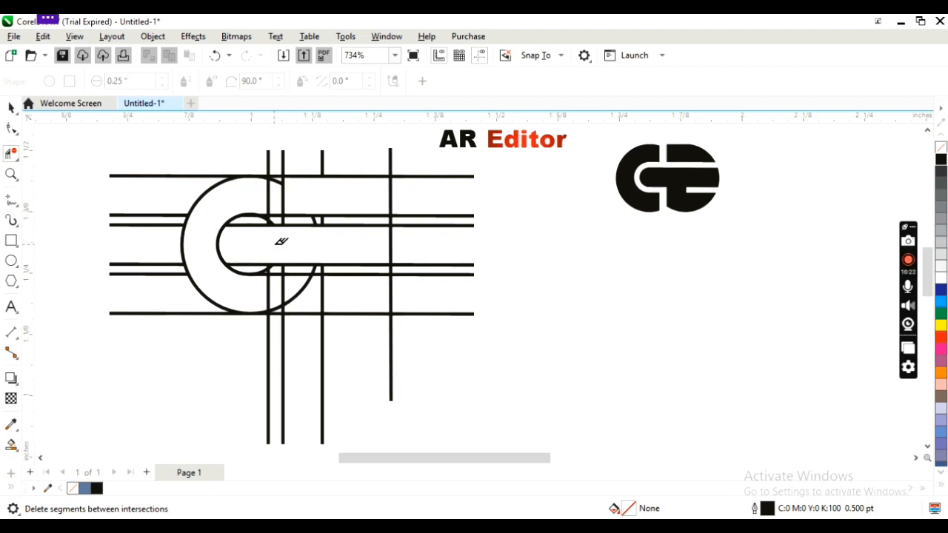
{"action": "key", "text": "ctrl+z"}
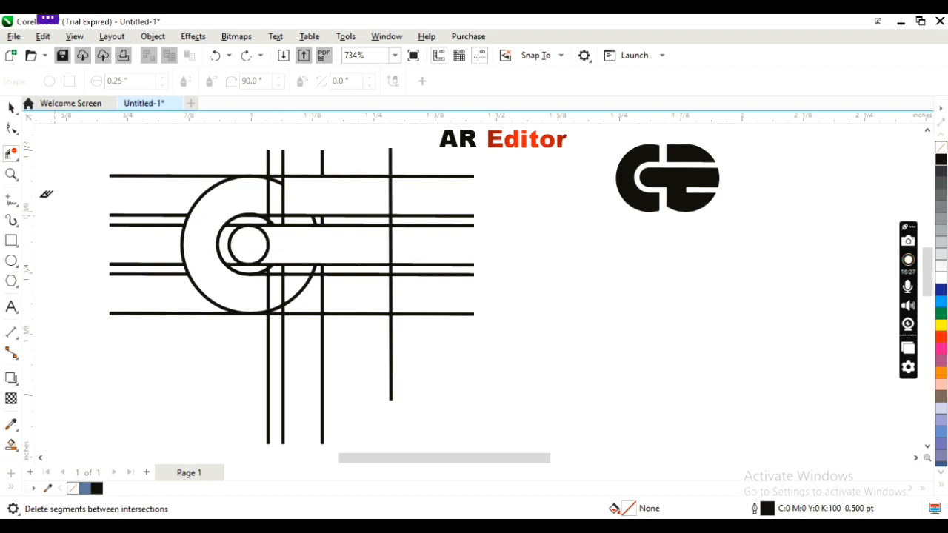
Step: Draw a vertical freehand line about 0.122 inches long through the innermost circle, between the middle circle's top and bottom quadrants
{"action": "key", "text": "F5"}
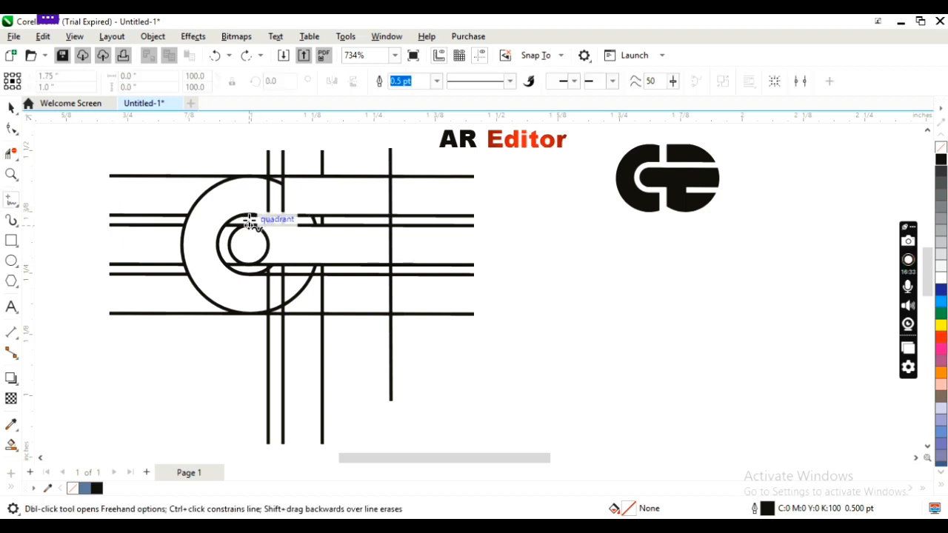
{"action": "left_click", "coordinate": [249, 216]}
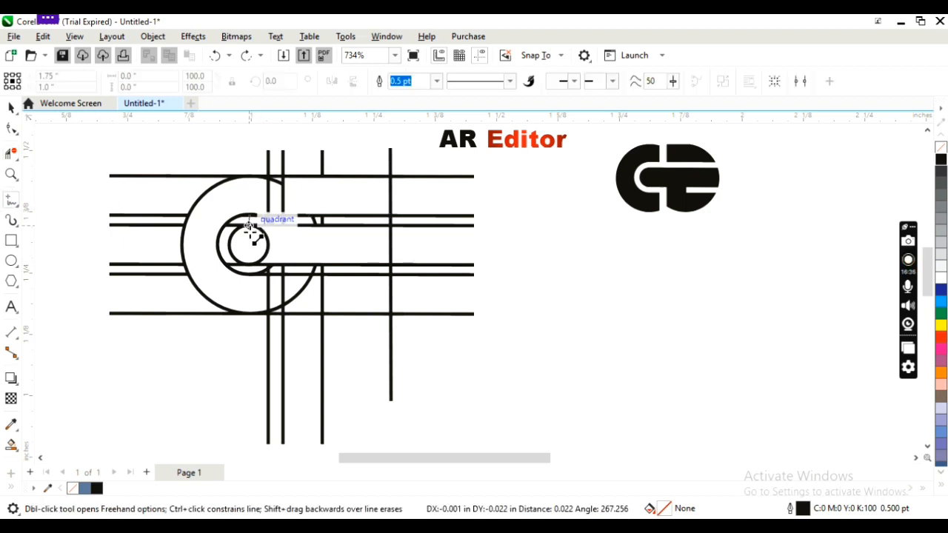
{"action": "left_click", "coordinate": [250, 274]}
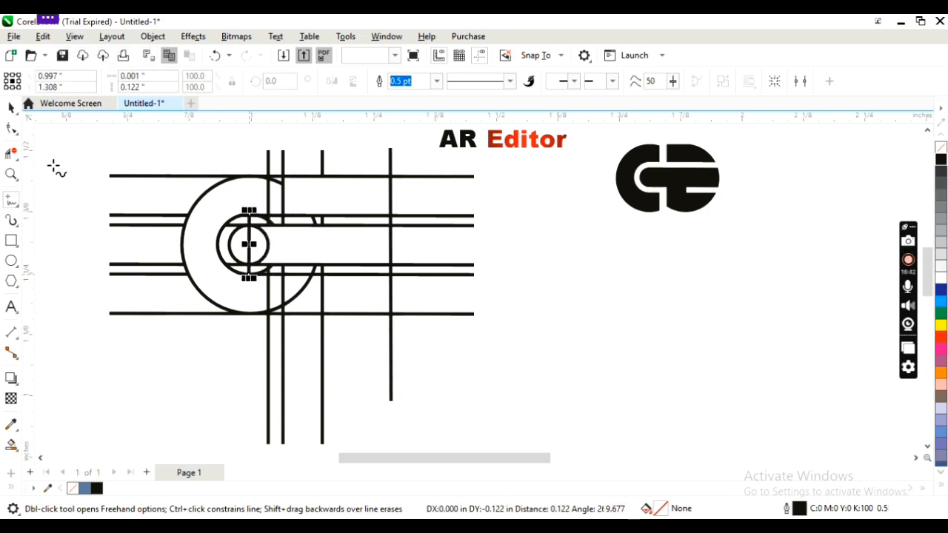
{"action": "left_click", "coordinate": [11, 109]}
Step: Delete the innermost circle's right half and the dividing line's inner and lower segments with Virtual Segment Delete
{"action": "left_click", "coordinate": [11, 154]}
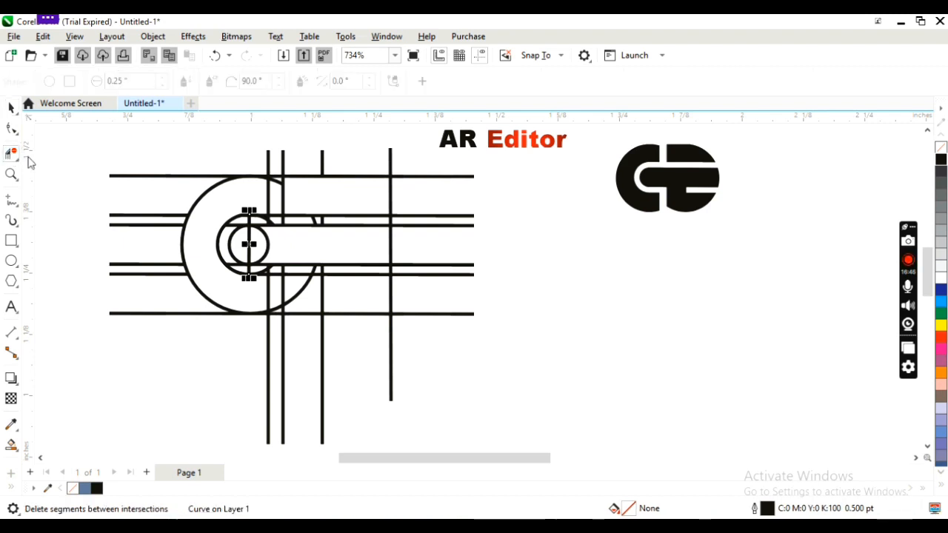
{"action": "left_click", "coordinate": [270, 240]}
{"action": "left_click", "coordinate": [248, 248]}
{"action": "left_click", "coordinate": [250, 267]}
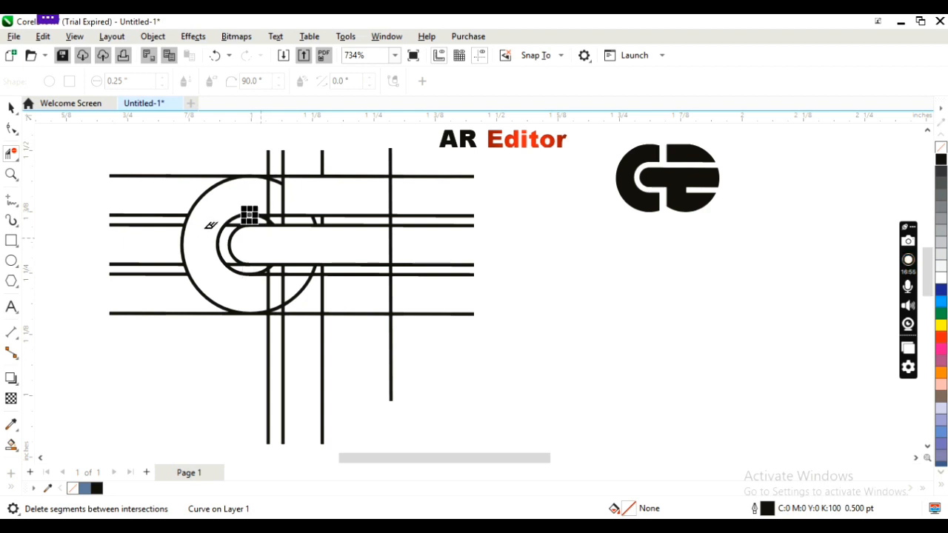
{"action": "left_click", "coordinate": [11, 107]}
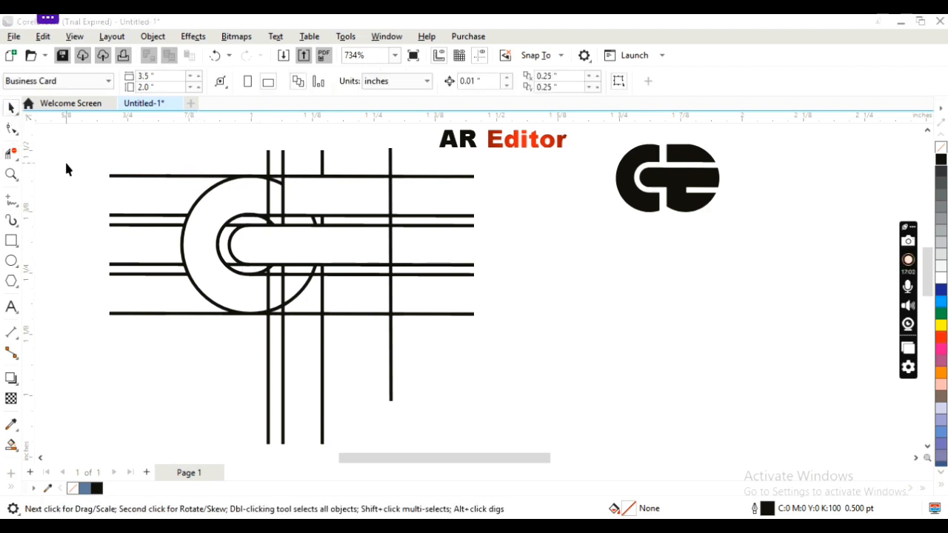
Step: Trim the third vertical line above the bottom horizontal, the outer circle's lower-right arc, and the lower inner horizontals between the second and third verticals
{"action": "left_click", "coordinate": [11, 154]}
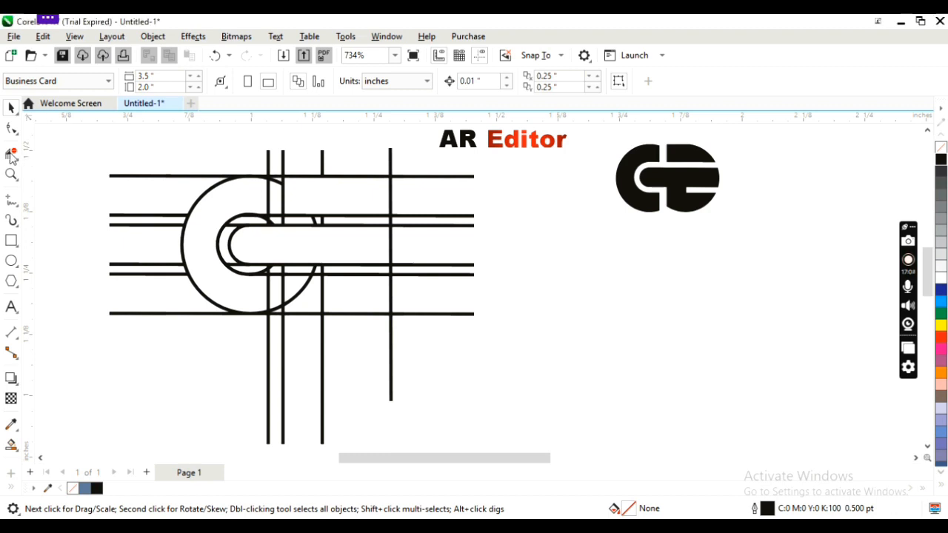
{"action": "left_click", "coordinate": [322, 296]}
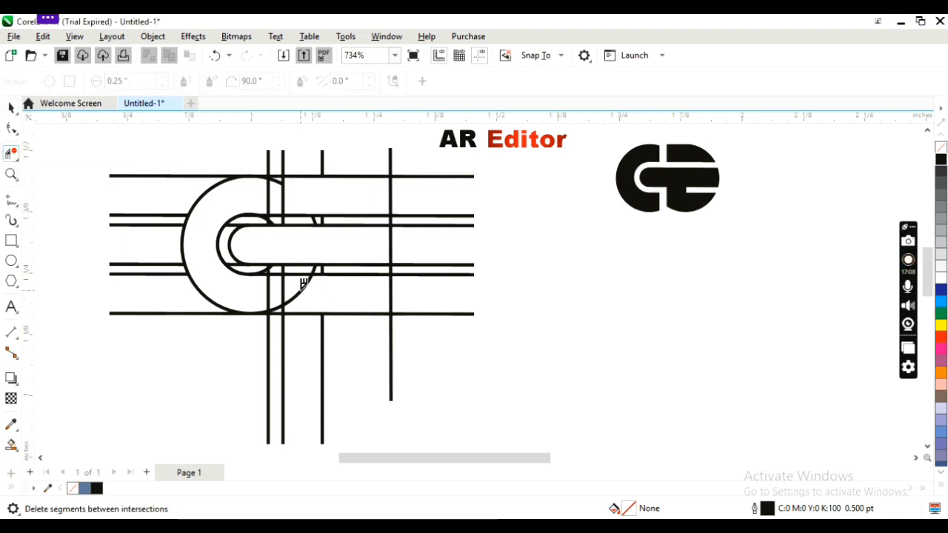
{"action": "left_click", "coordinate": [300, 289]}
{"action": "left_click", "coordinate": [298, 275]}
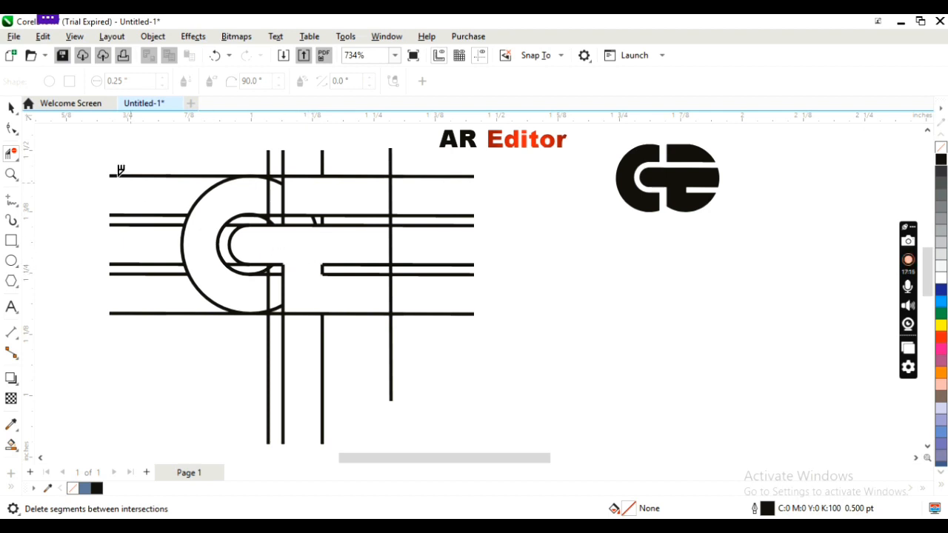
{"action": "left_click", "coordinate": [12, 108]}
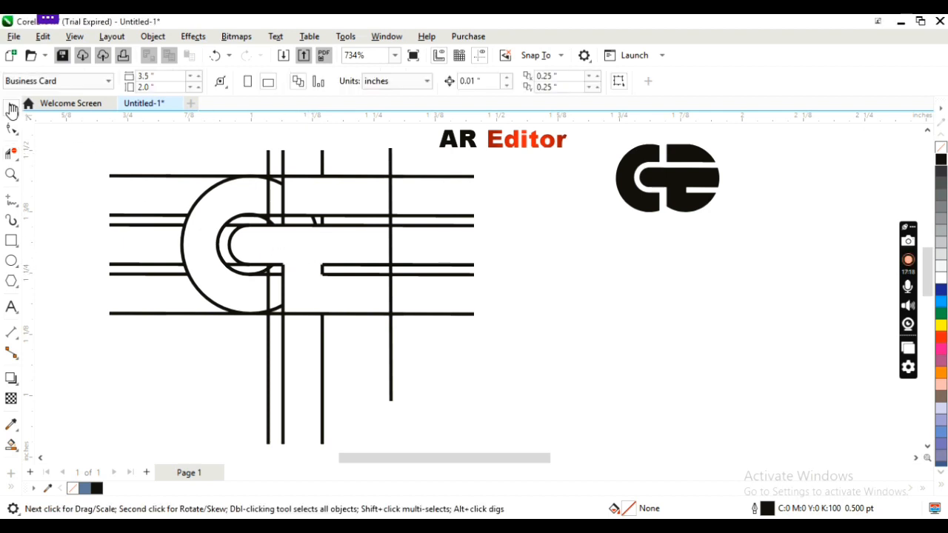
Step: Try Smart Fill on the C shape, the upper block and the joined lower region, and undo the three fills
{"action": "left_click", "coordinate": [11, 445]}
{"action": "left_click", "coordinate": [214, 210]}
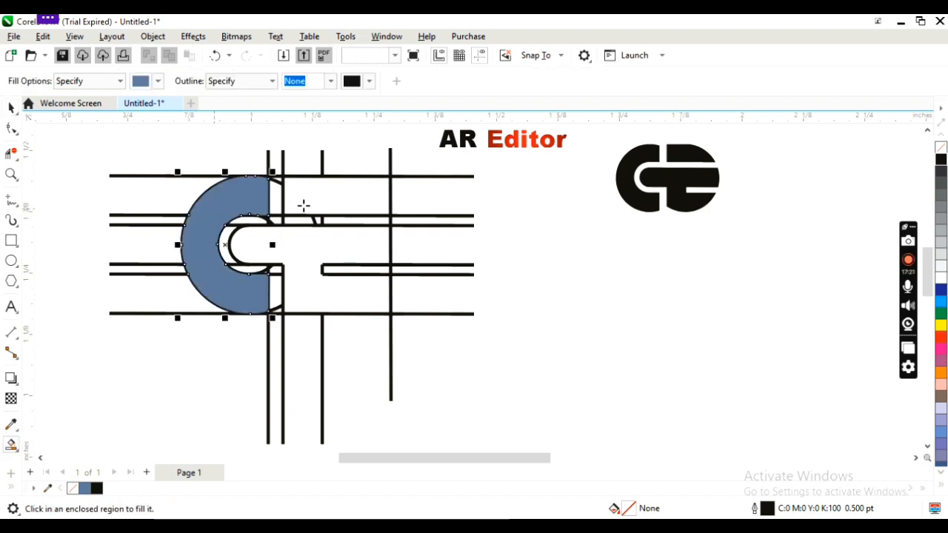
{"action": "left_click", "coordinate": [326, 194]}
{"action": "left_click", "coordinate": [332, 293]}
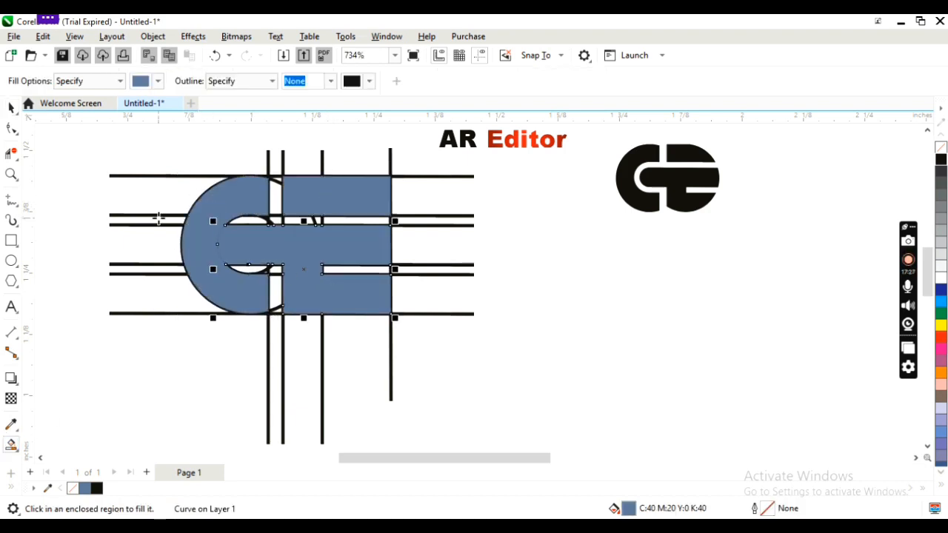
{"action": "key", "text": "ctrl+z"}
{"action": "key", "text": "ctrl+z"}
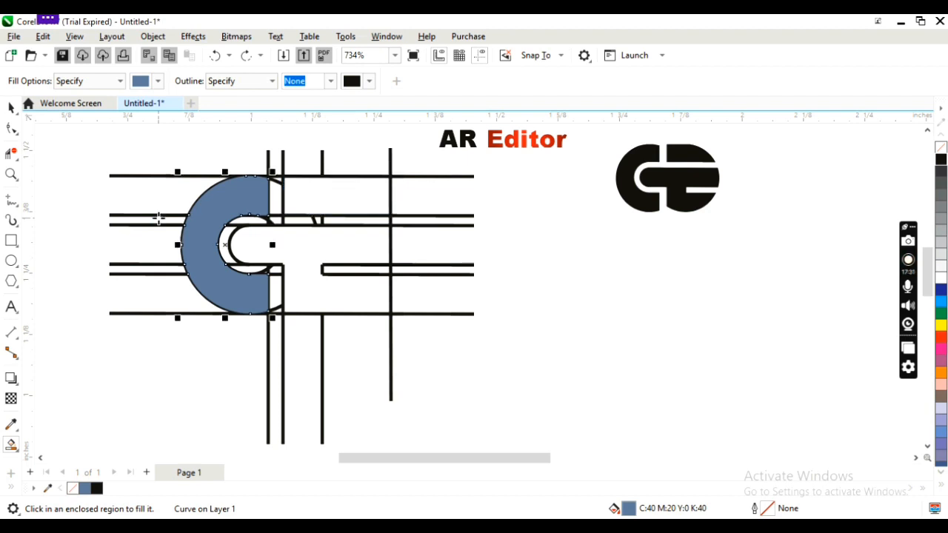
{"action": "key", "text": "ctrl+z"}
{"action": "left_click", "coordinate": [10, 111]}
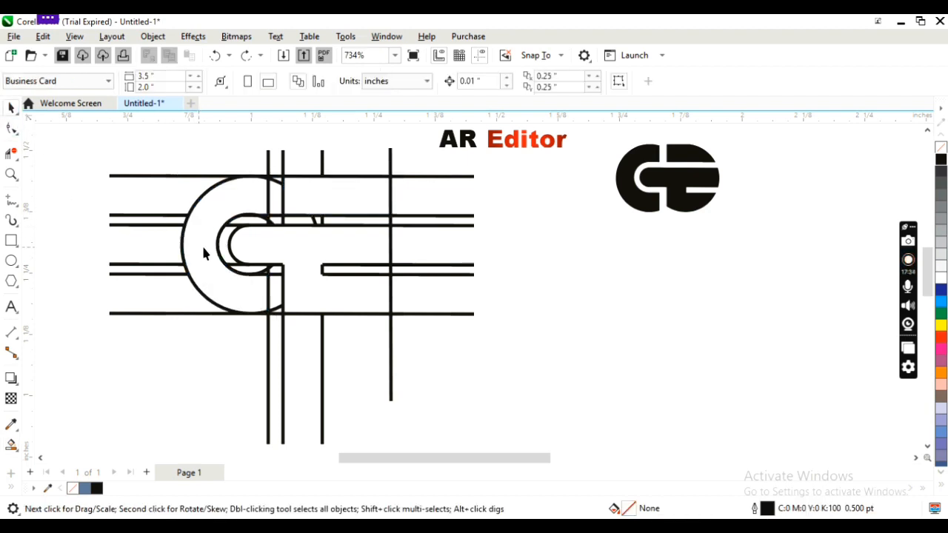
Step: Try stretching the inner half circle horizontally to a width of 0.057 inches
{"action": "left_click", "coordinate": [236, 244]}
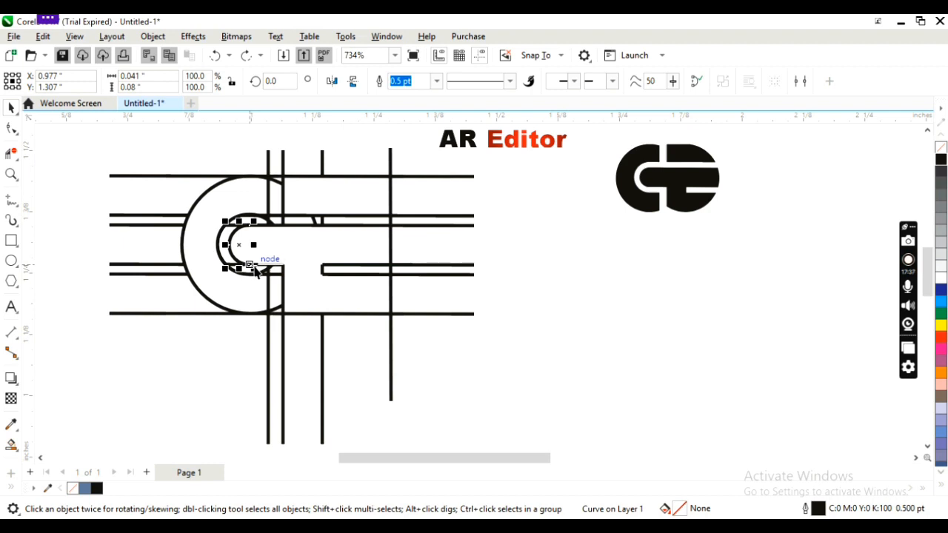
{"action": "left_click_drag", "start_coordinate": [250, 264], "coordinate": [262, 246]}
{"action": "key", "text": "ctrl+z"}
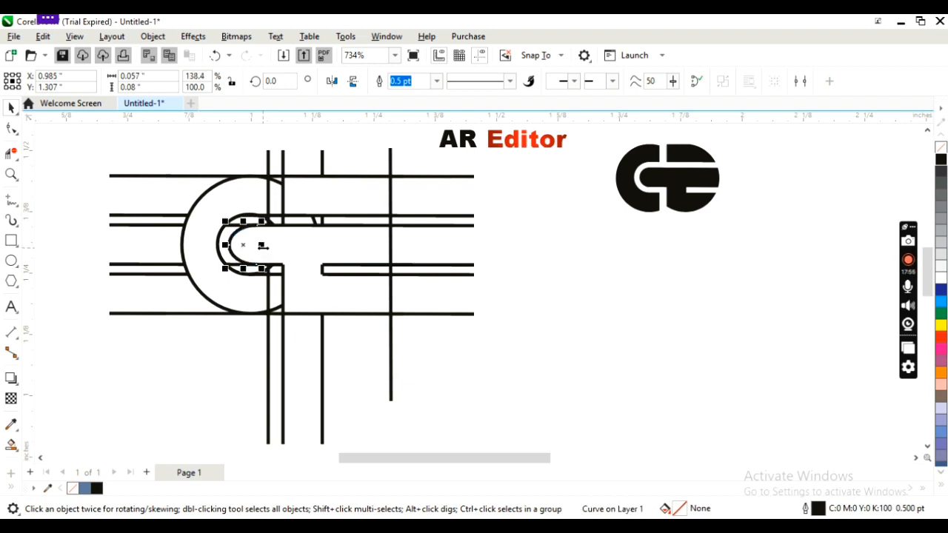
{"action": "key", "text": "ctrl+z"}
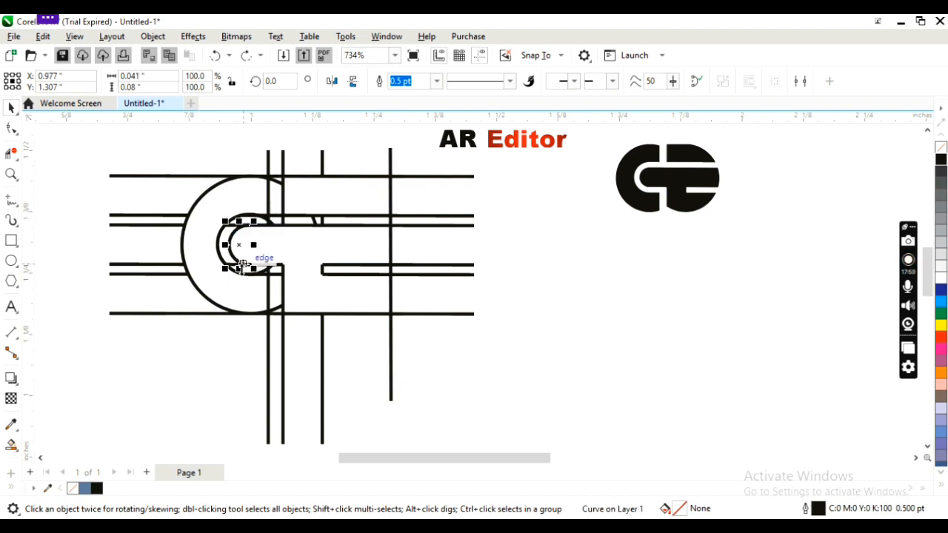
Step: Stretch the inner half circle upward to a height of 0.085 inches to close the gap at the upper central line
{"action": "left_click_drag", "start_coordinate": [239, 268], "coordinate": [249, 268]}
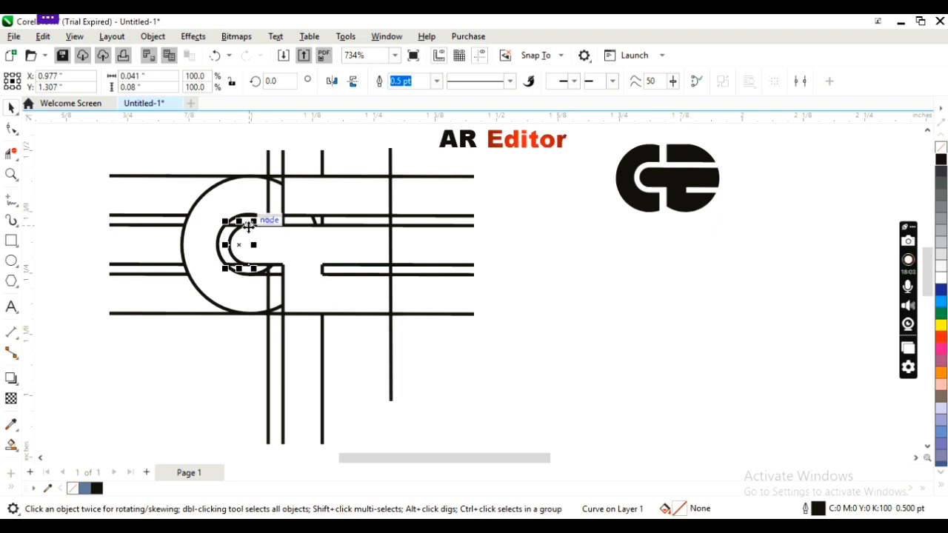
{"action": "left_click_drag", "start_coordinate": [238, 220], "coordinate": [231, 218]}
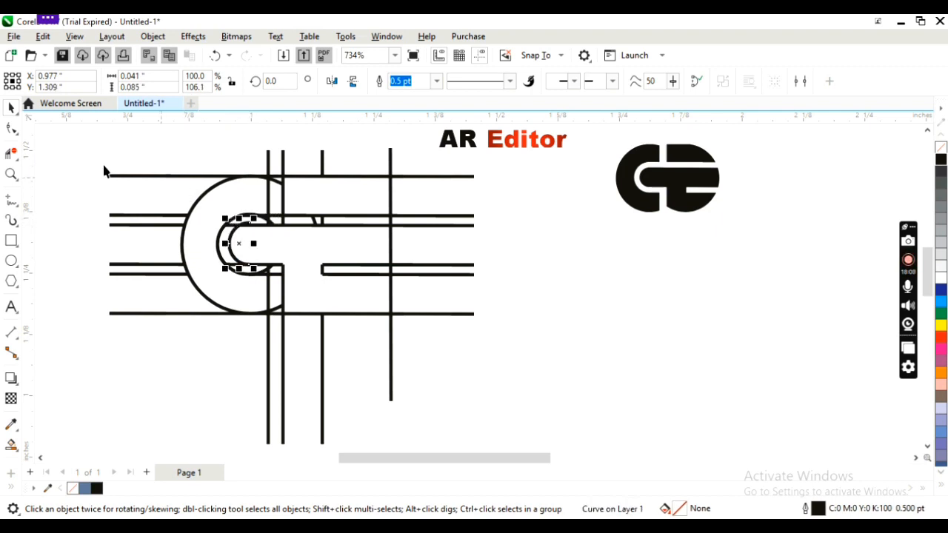
Step: Smart Fill the C shape, the upper block and the joined central and lower region with blue C:40 M:20 Y:0 K:40
{"action": "left_click", "coordinate": [11, 444]}
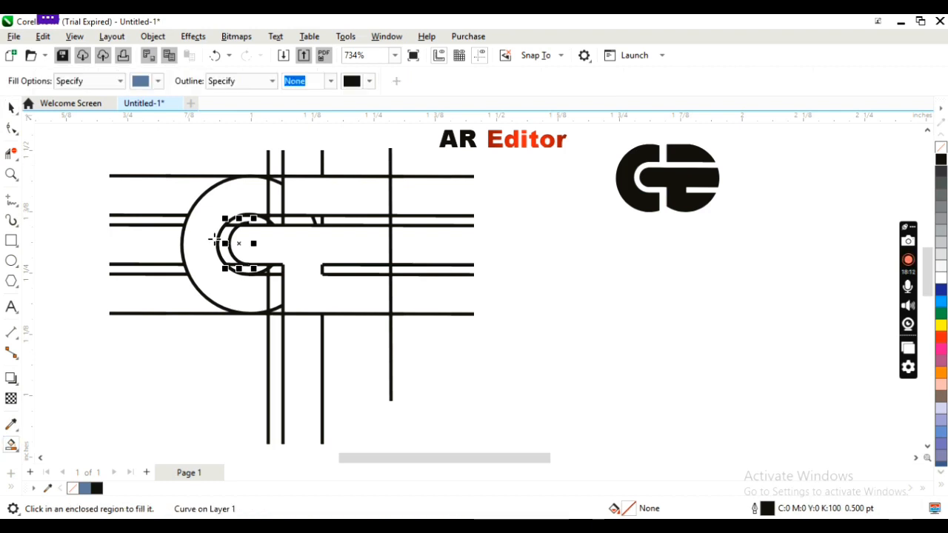
{"action": "left_click", "coordinate": [244, 195]}
{"action": "left_click", "coordinate": [337, 194]}
{"action": "left_click", "coordinate": [328, 294]}
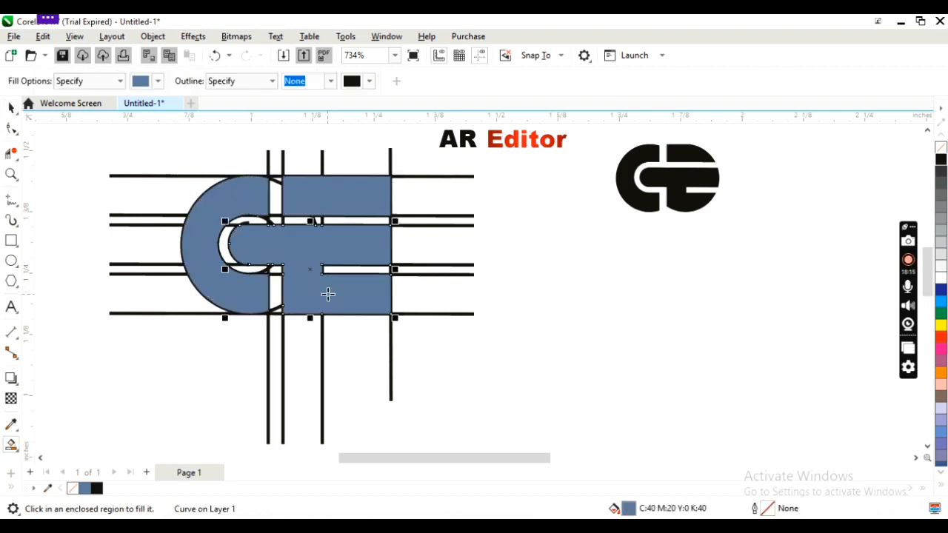
{"action": "left_click", "coordinate": [11, 109]}
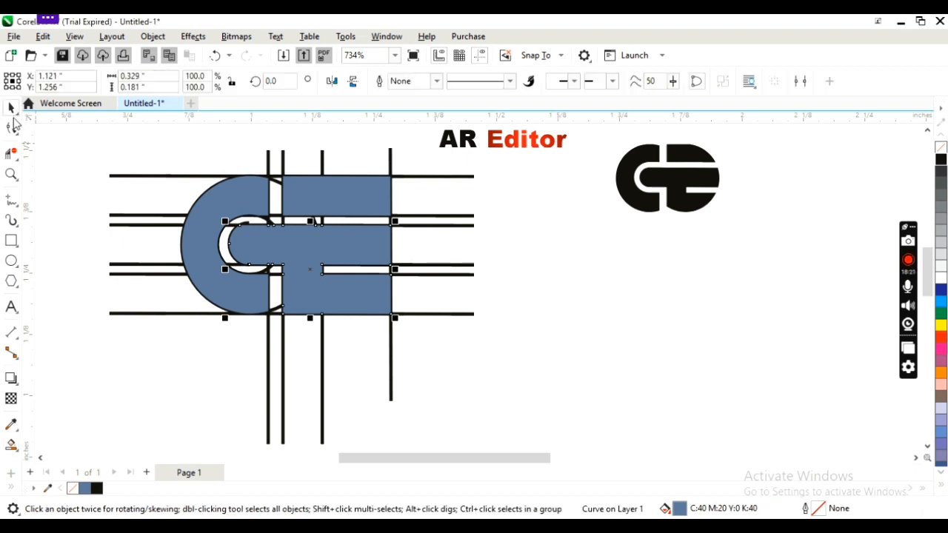
{"action": "left_click", "coordinate": [92, 192]}
{"action": "left_click", "coordinate": [241, 227]}
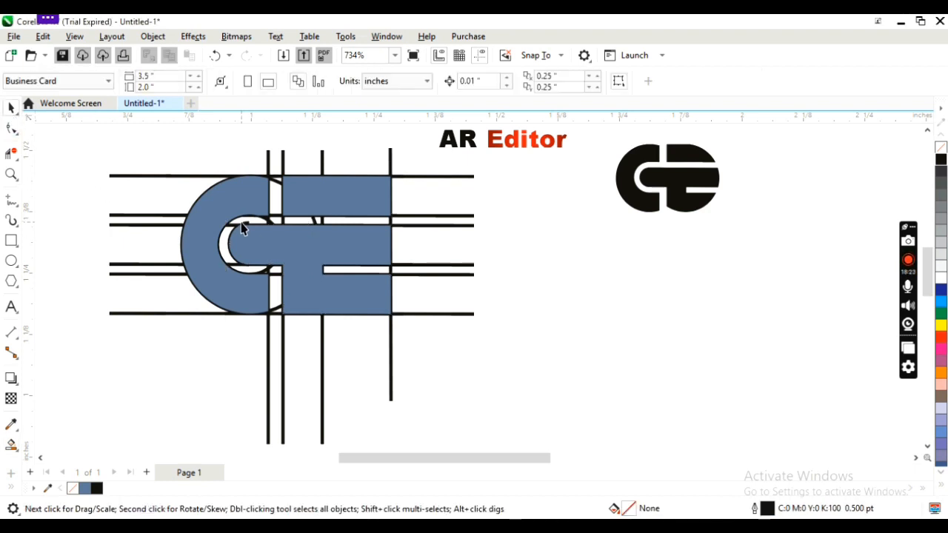
Step: Move the C shape, upper block and lower region together off the construction lines, placing them below the small black logo
{"action": "left_click", "coordinate": [297, 242], "text": "shift"}
{"action": "left_click", "coordinate": [328, 195], "text": "shift"}
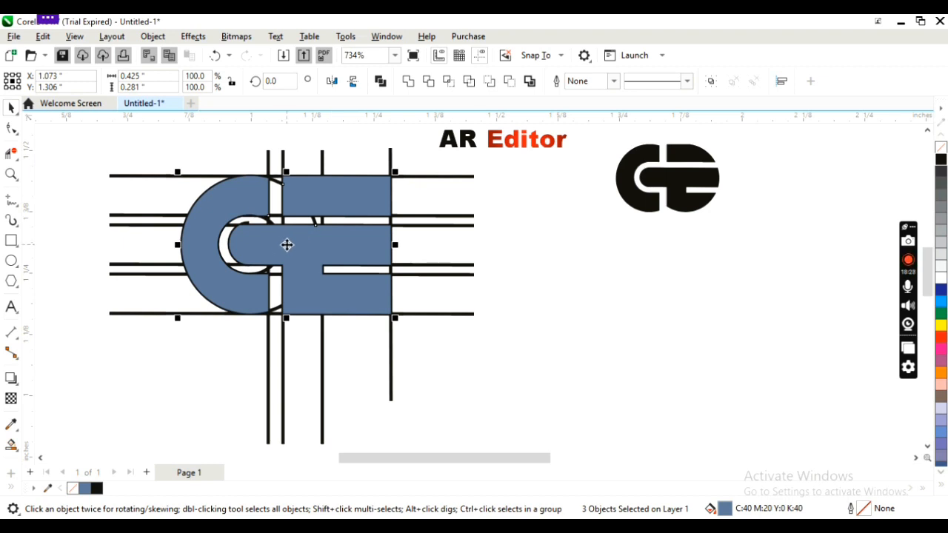
{"action": "left_click_drag", "start_coordinate": [287, 245], "coordinate": [633, 313]}
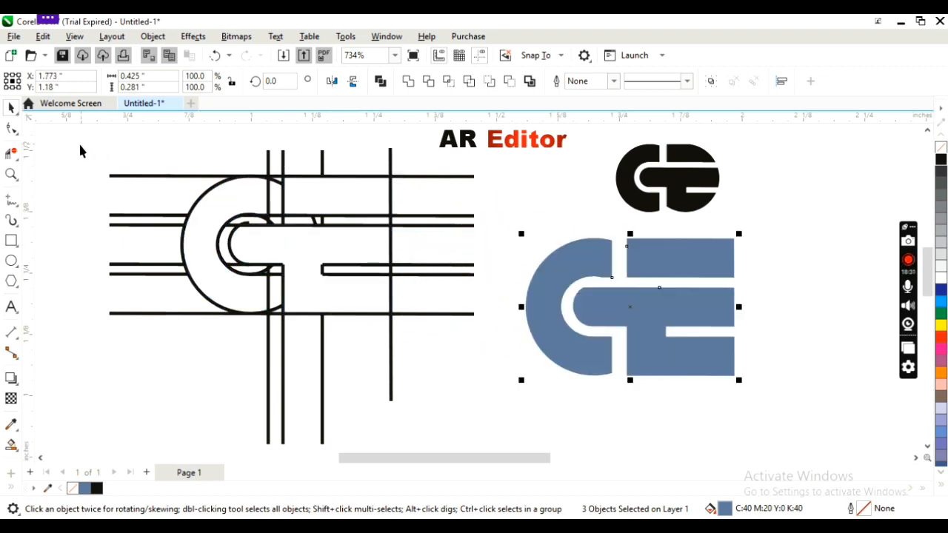
Step: Delete all the leftover construction lines and arcs, including the remaining vertical lines
{"action": "left_click_drag", "start_coordinate": [86, 150], "coordinate": [482, 407]}
{"action": "key", "text": "Delete"}
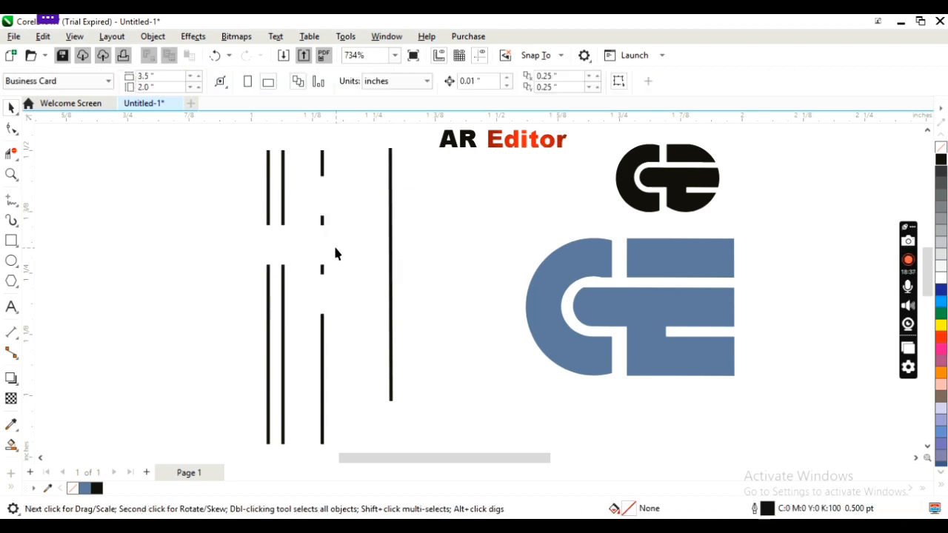
{"action": "left_click", "coordinate": [268, 166]}
{"action": "key", "text": "Delete"}
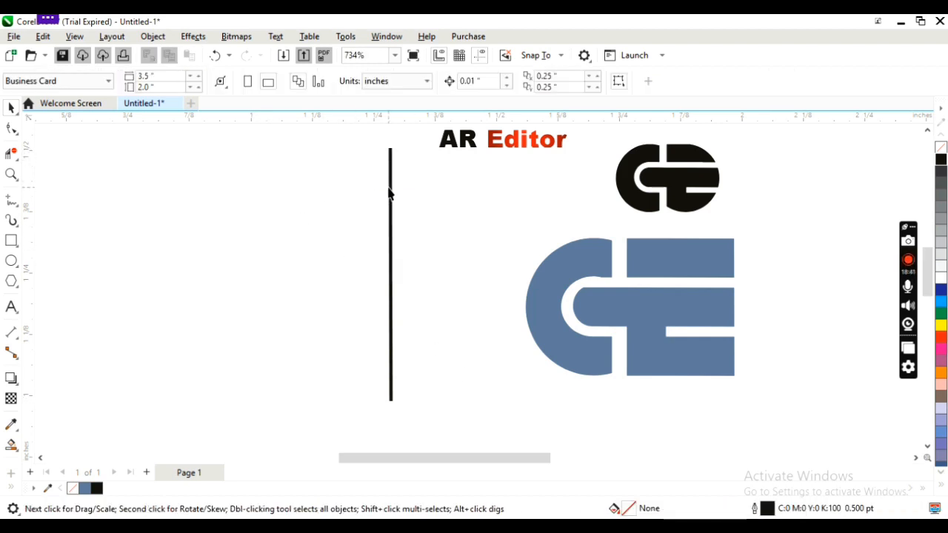
{"action": "left_click", "coordinate": [391, 195]}
{"action": "key", "text": "Delete"}
Step: Group the blue C shape, upper block and lower region into one object
{"action": "left_click", "coordinate": [571, 263]}
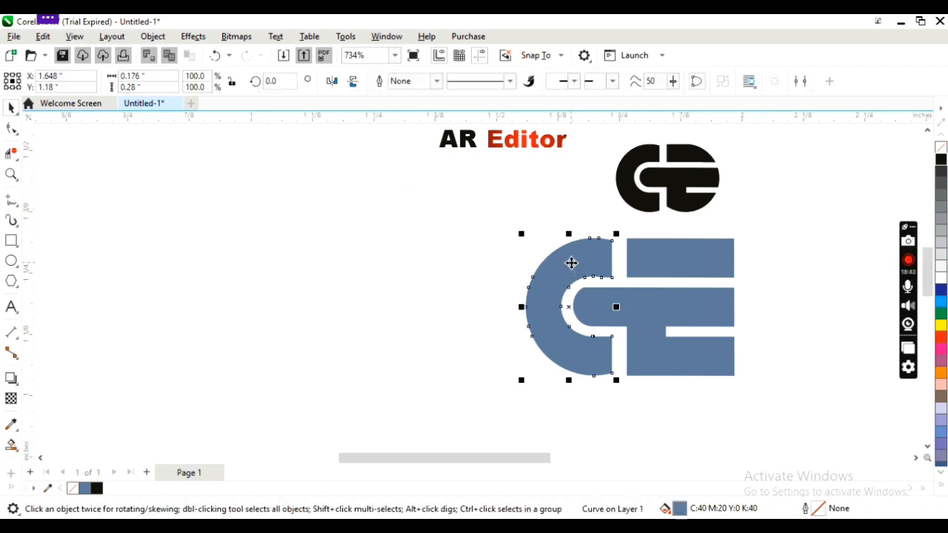
{"action": "left_click", "coordinate": [663, 275]}
{"action": "left_click", "coordinate": [573, 271], "text": "shift"}
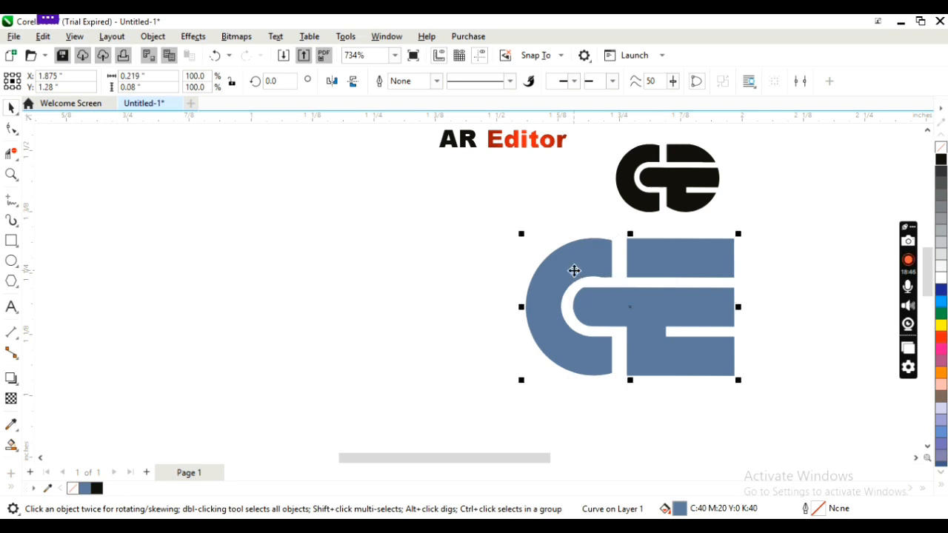
{"action": "left_click", "coordinate": [648, 343], "text": "shift"}
{"action": "left_click", "coordinate": [153, 36]}
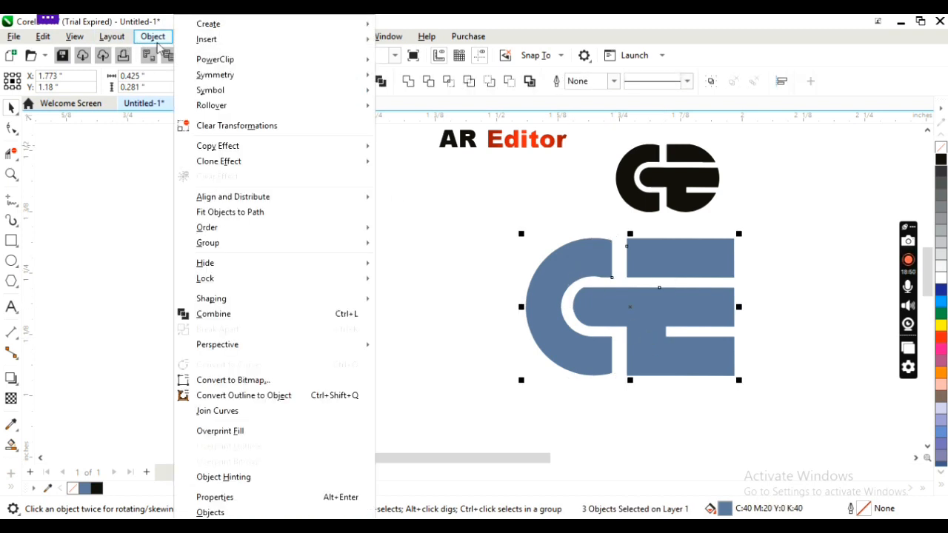
{"action": "mouse_move", "coordinate": [344, 247]}
{"action": "left_click", "coordinate": [428, 246]}
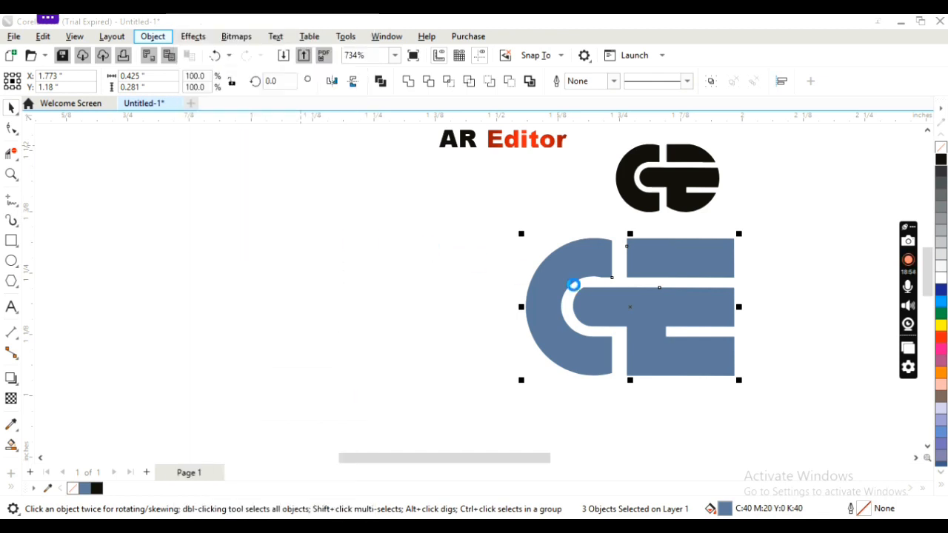
Step: Move the grouped blue logo into the cleared area where the construction lines were and fill it with black
{"action": "left_click_drag", "start_coordinate": [631, 306], "coordinate": [274, 290]}
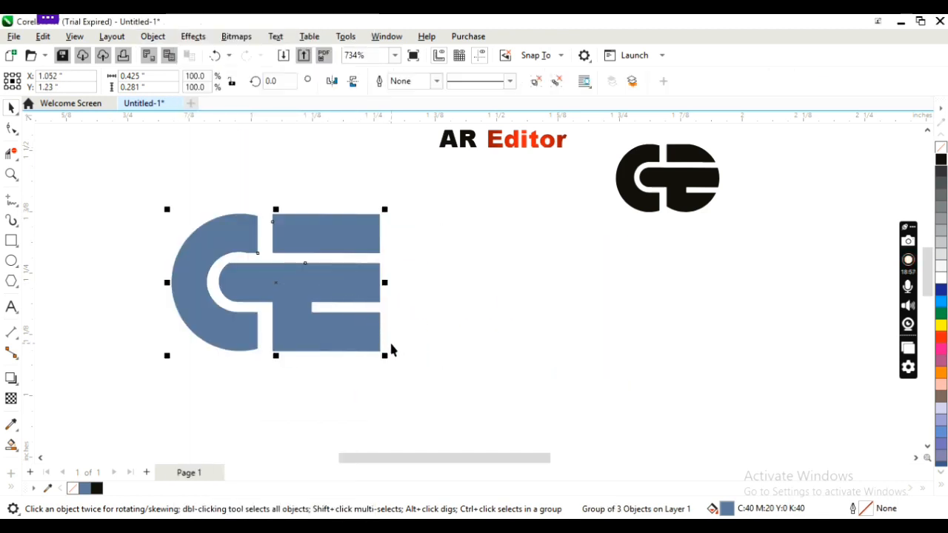
{"action": "left_click", "coordinate": [941, 160]}
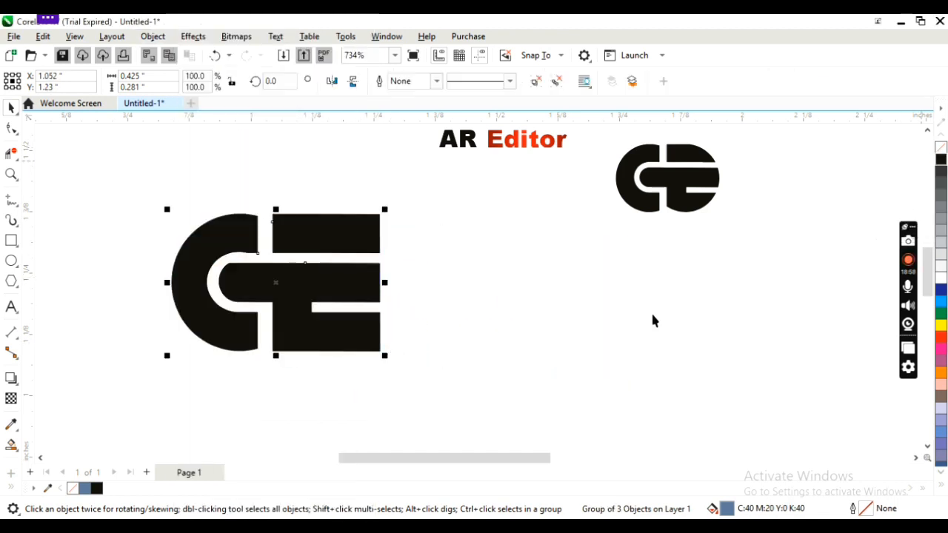
Step: Enlarge the small rounded logo to about 0.465 by 0.306 inches and place it level beside the new square-ended logo
{"action": "left_click", "coordinate": [630, 185]}
{"action": "left_click_drag", "start_coordinate": [666, 180], "coordinate": [510, 283]}
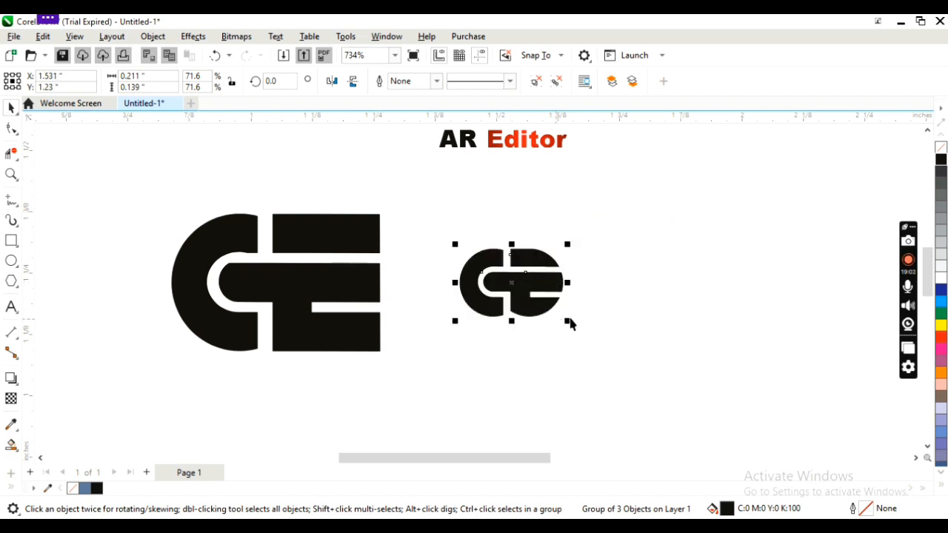
{"action": "left_click_drag", "start_coordinate": [568, 321], "coordinate": [687, 399]}
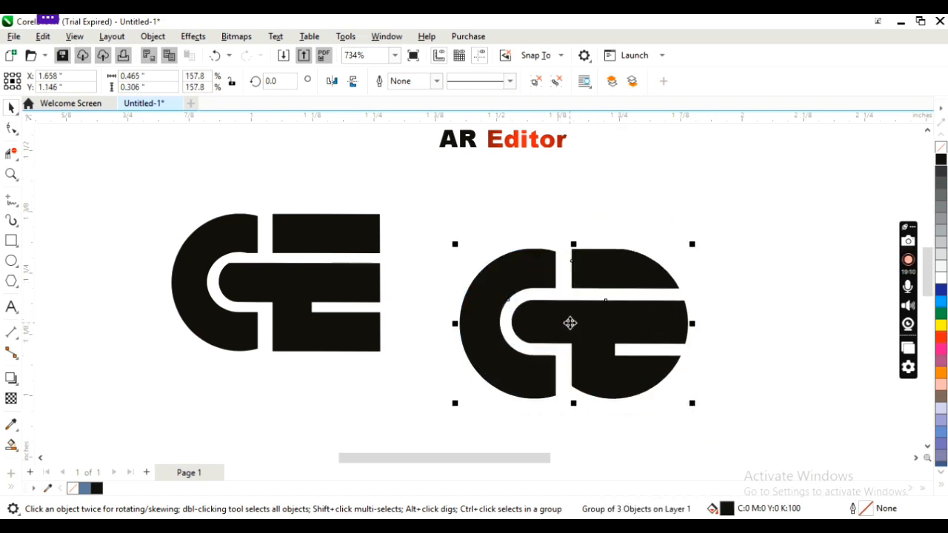
{"action": "left_click_drag", "start_coordinate": [568, 322], "coordinate": [557, 284]}
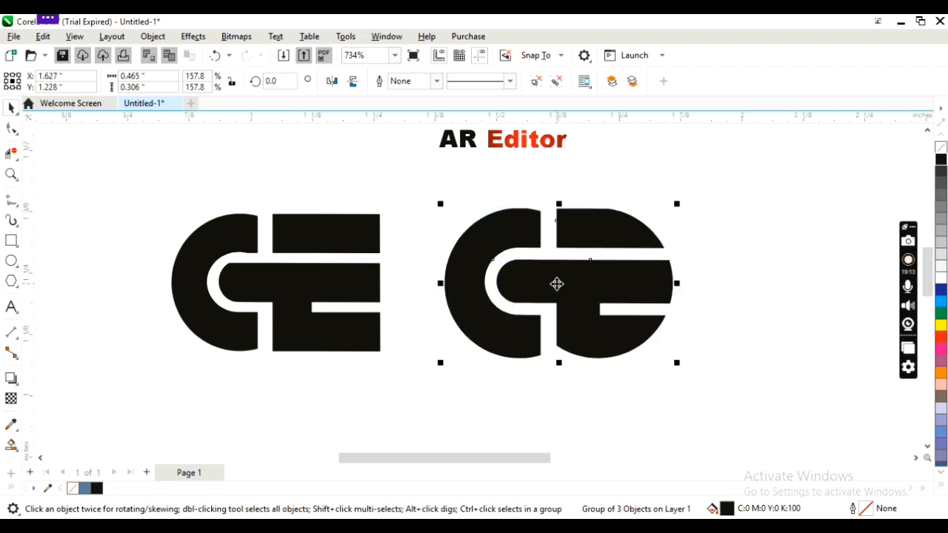
{"action": "left_click", "coordinate": [719, 309]}
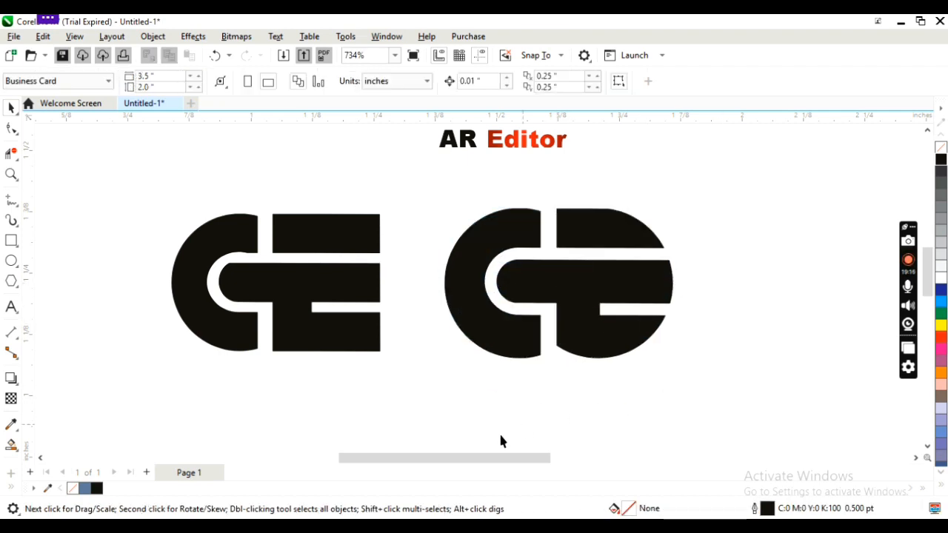